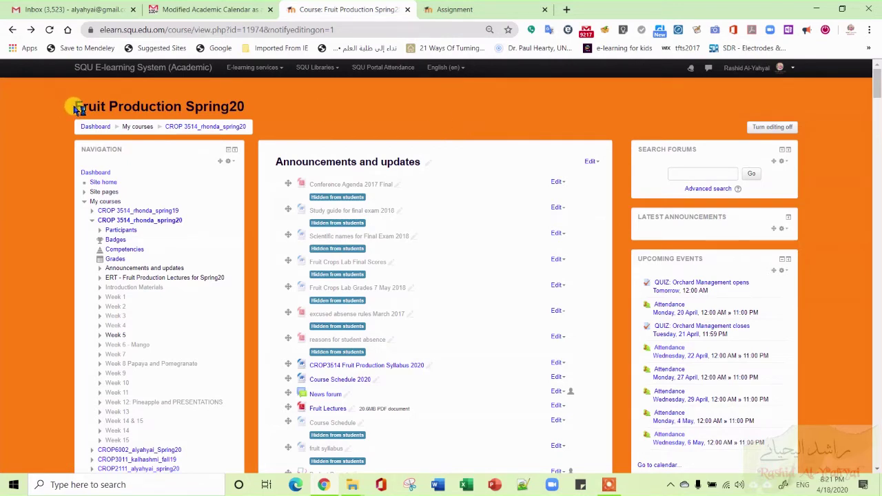
Step: Add a new Quiz activity to the "ERT - Fruit Production Lectures for Spring20" section of the course
right_click(169, 108)
left_click(195, 105)
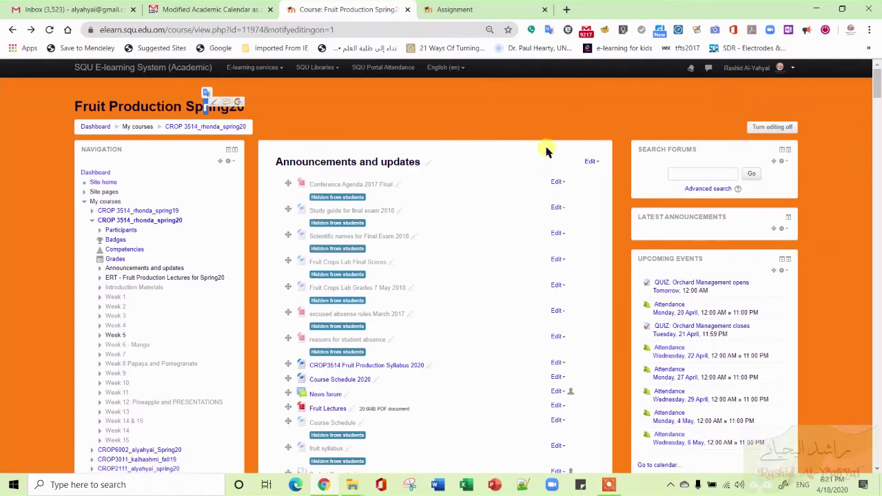
scroll(543, 173, "down", 5)
scroll(543, 173, "down", 5)
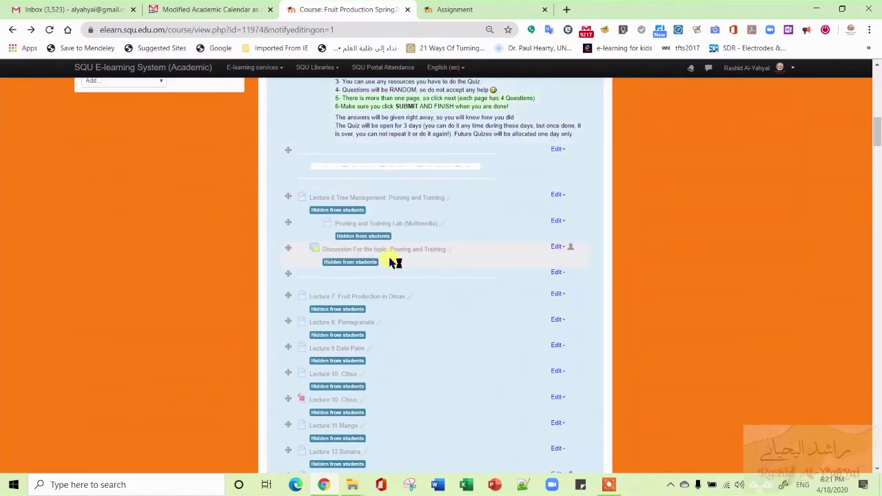
scroll(455, 319, "down", 5)
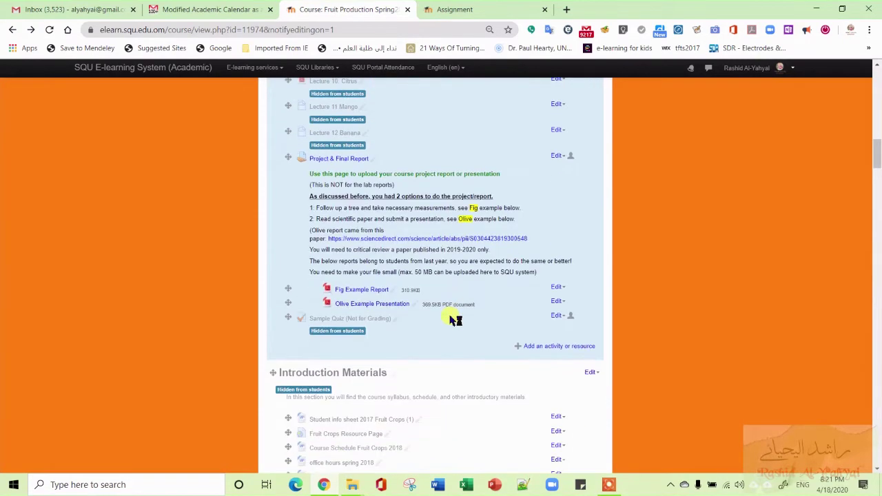
left_click(557, 348)
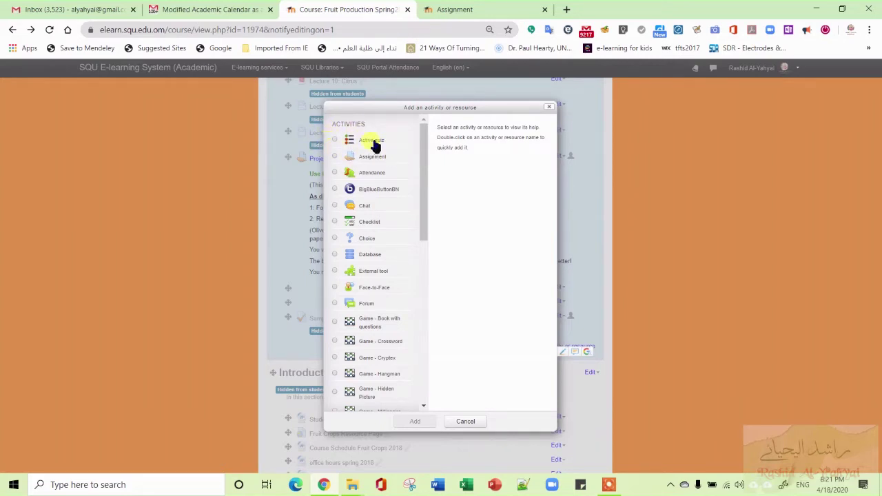
left_click_drag(423, 156, 430, 293)
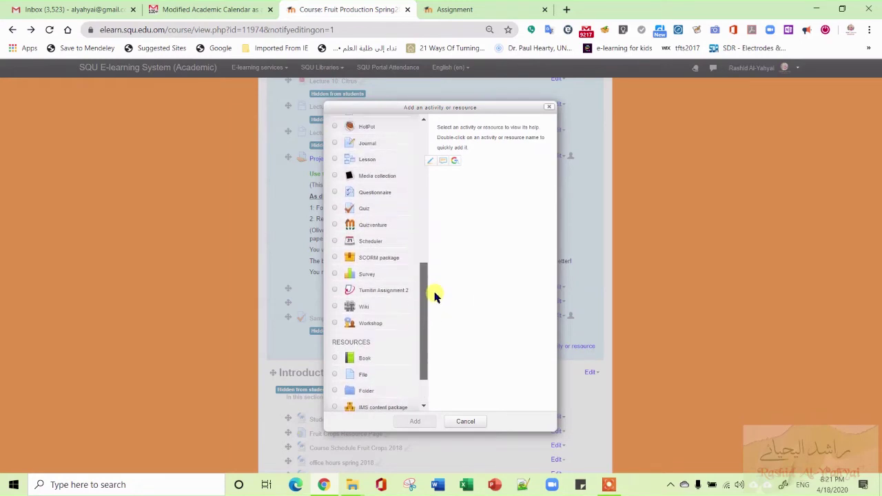
left_click(335, 208)
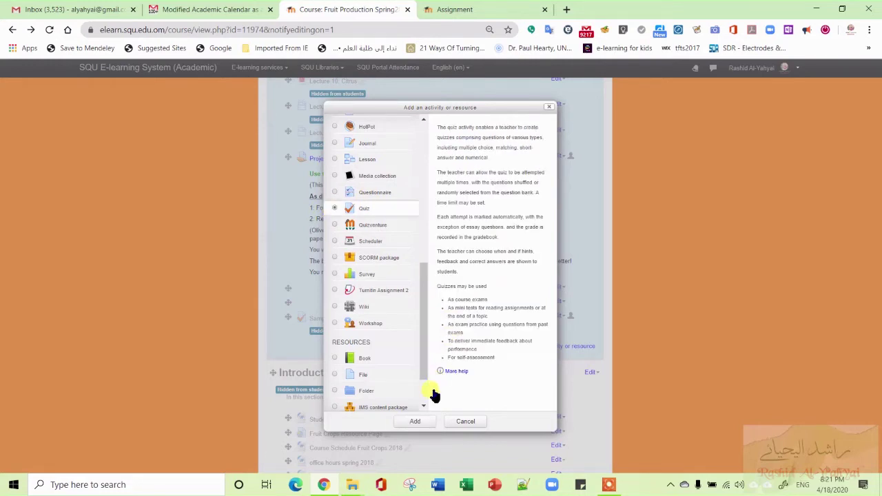
left_click(415, 422)
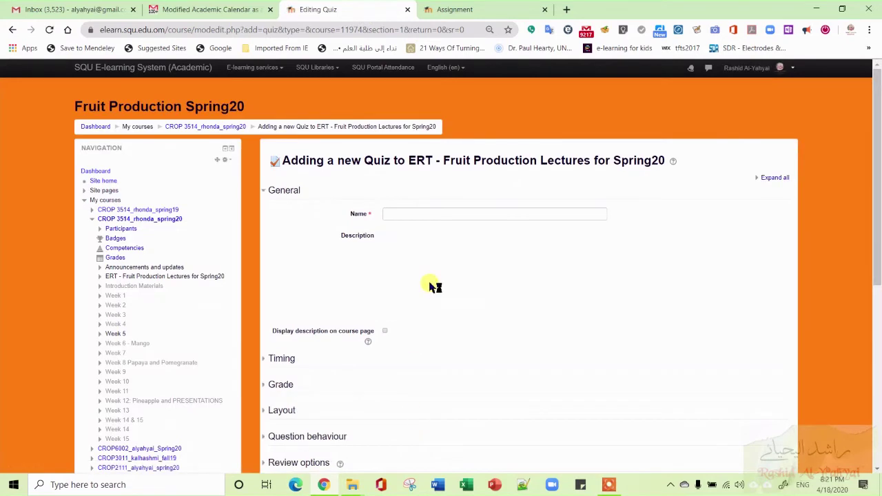
Step: Name the new quiz "Quiz 1"
left_click(418, 217)
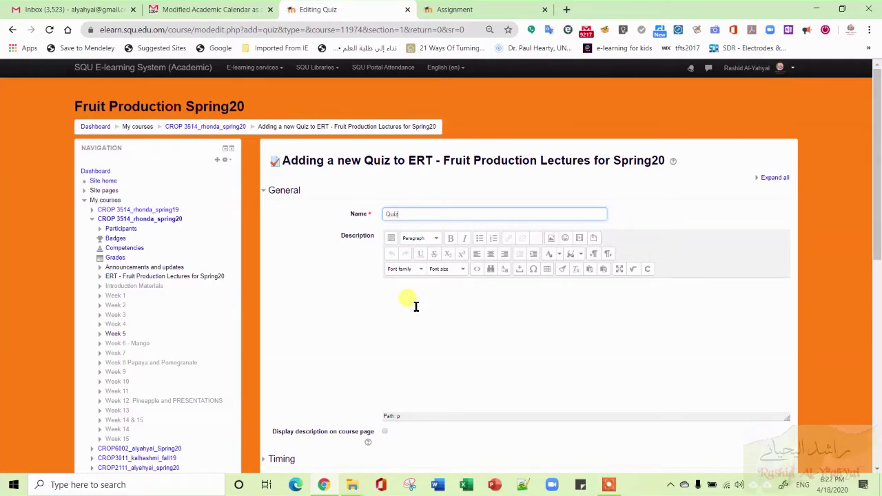
scroll(443, 321, "down", 3)
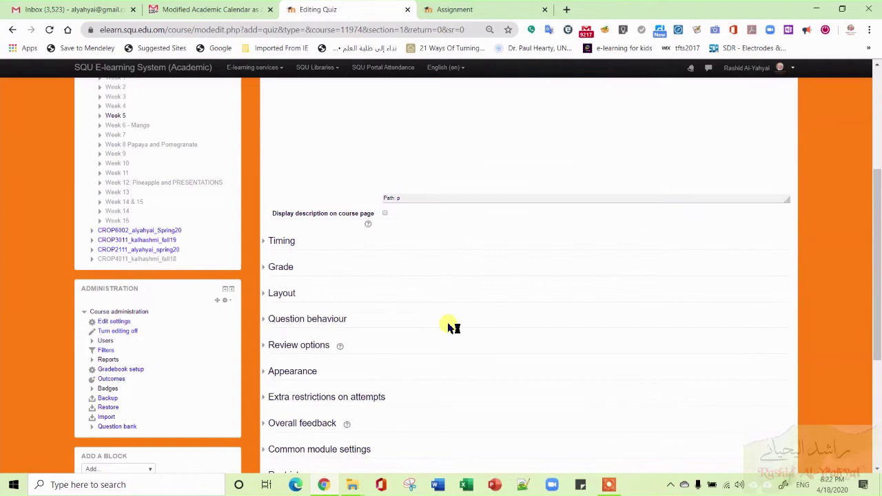
scroll(448, 327, "up", 2)
Step: Enter the quiz description on two lines: "Quiz 1 5%" and "Hours, etc."
left_click(478, 246)
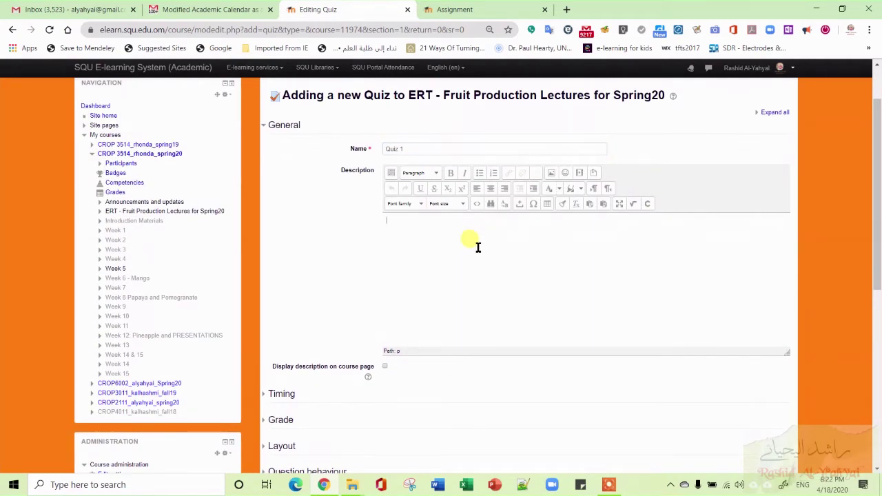
type("QUI")
key("BackSpace")
key("BackSpace")
key("BackSpace")
key("BackSpace")
key("BackSpace")
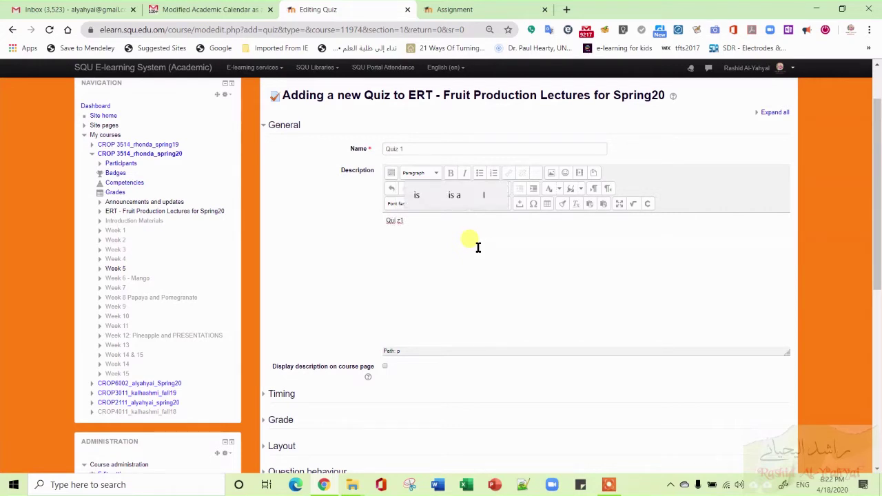
type("z 1 5% Hours e")
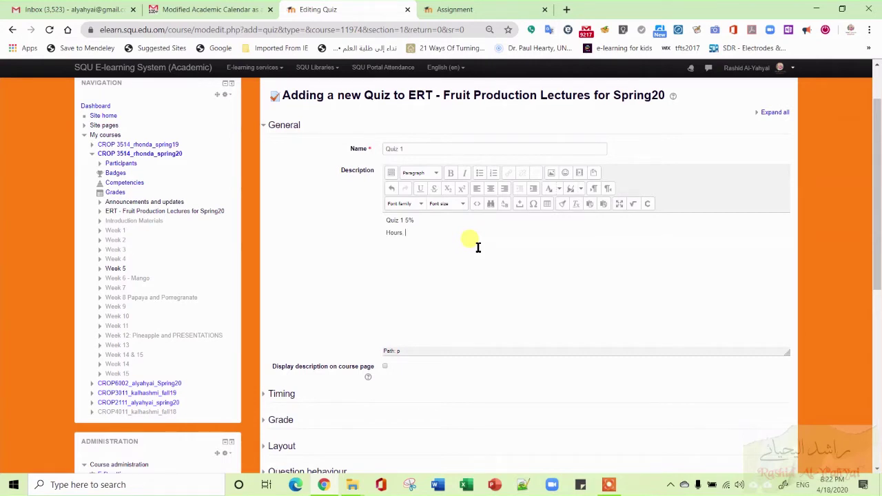
type("tc")
scroll(477, 246, "down", 3)
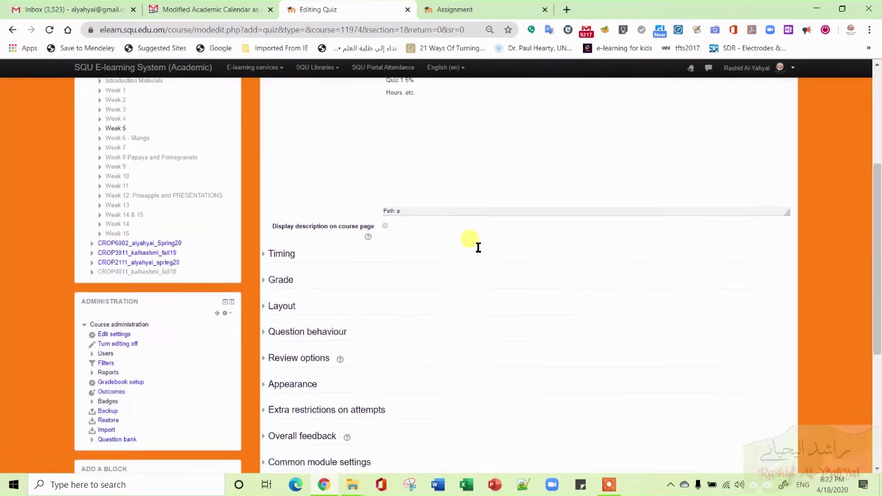
scroll(477, 246, "up", 3)
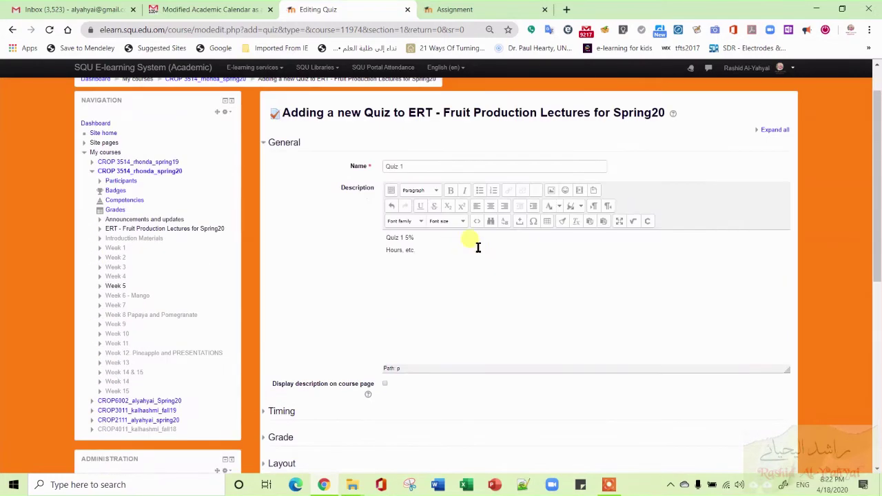
Step: Enable the quiz's opening and closing dates in the timing settings and set the closing day to 20 April 2020
scroll(476, 246, "down", 3)
left_click(285, 154)
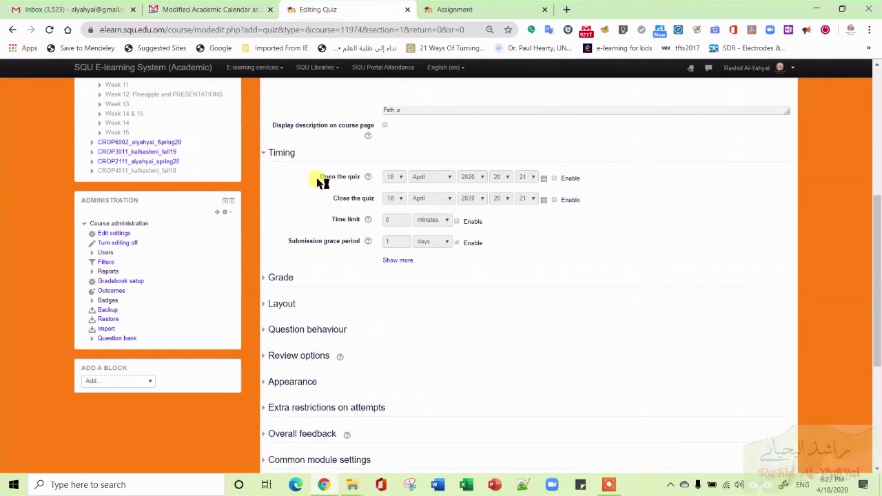
left_click(554, 179)
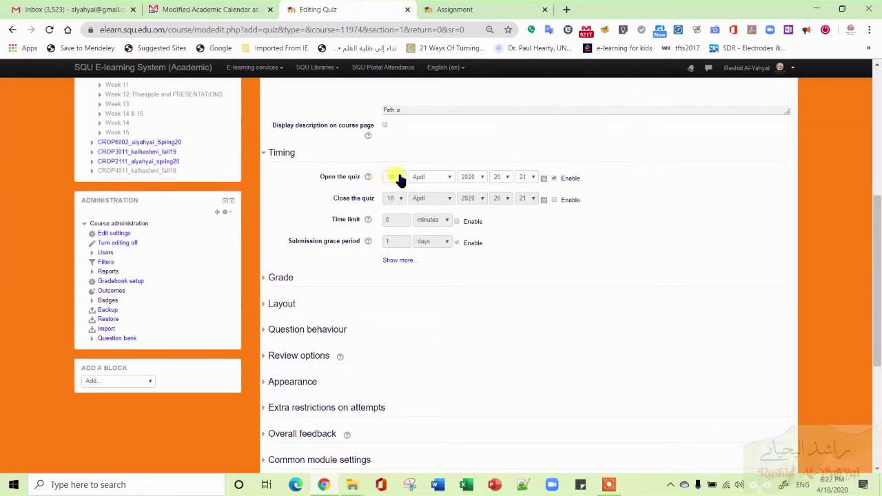
left_click(555, 200)
left_click(394, 199)
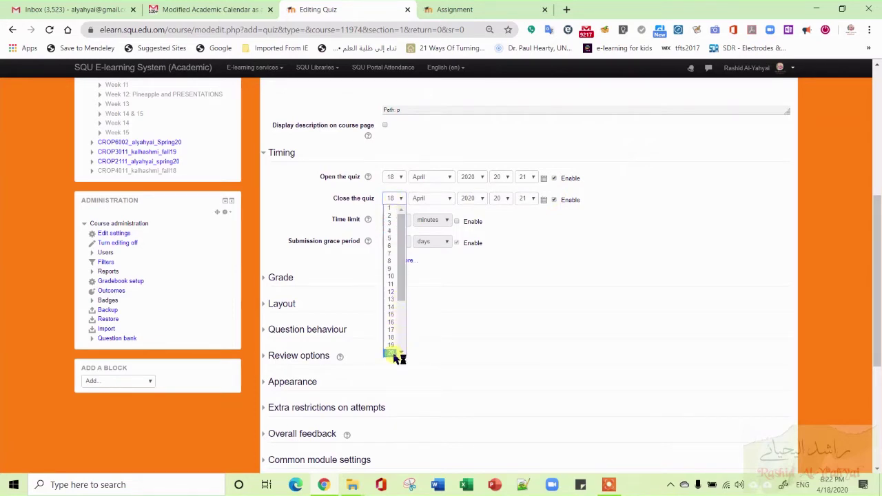
left_click(396, 354)
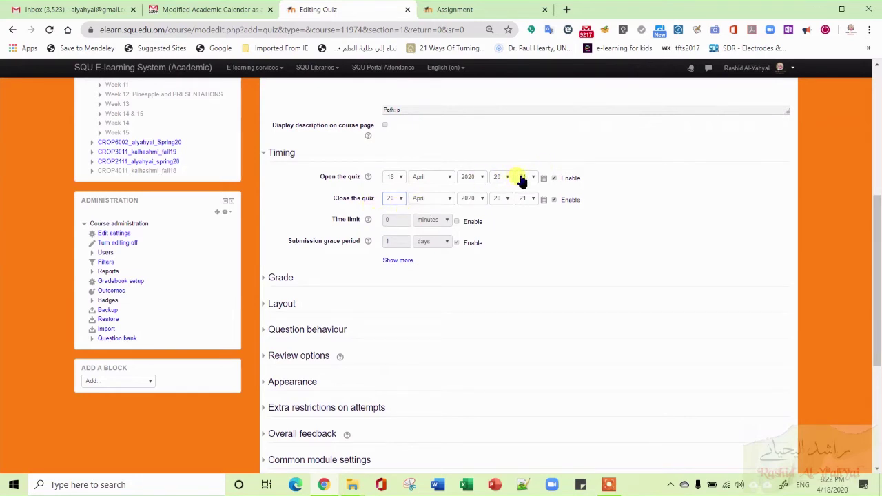
Step: Enable the quiz's time limit and set it to 10 minutes
left_click(458, 222)
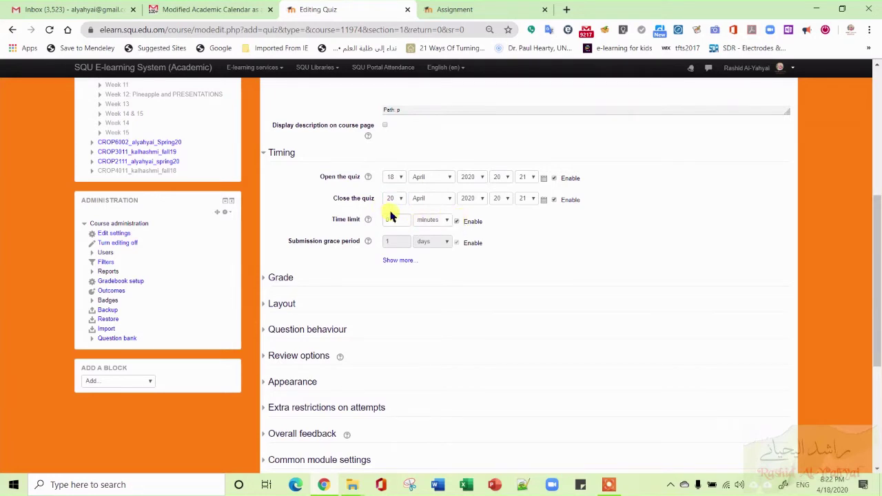
left_click(400, 221)
type("10")
left_click(542, 224)
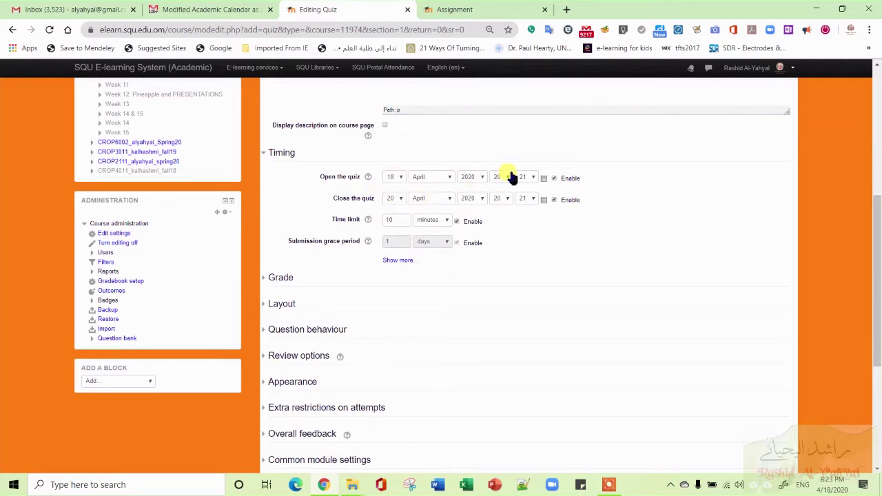
Step: Expand the grade and layout settings and start a new quiz page every 2 questions
scroll(542, 165, "down", 3)
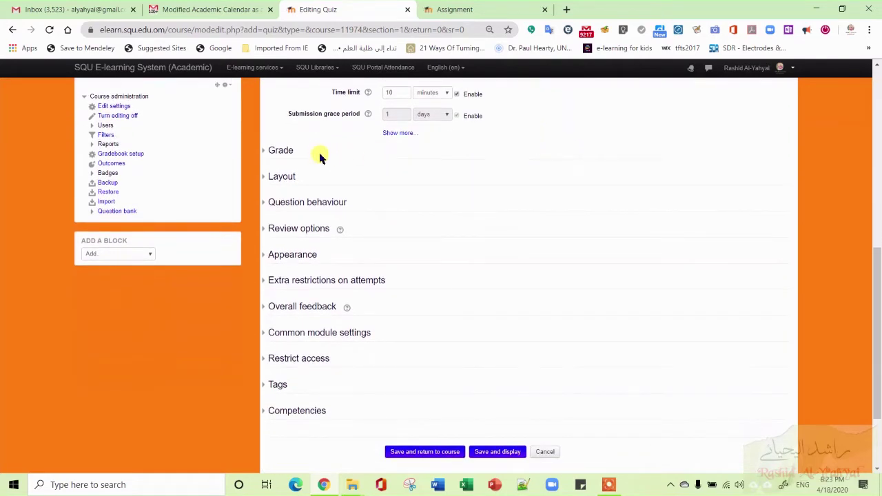
left_click(281, 151)
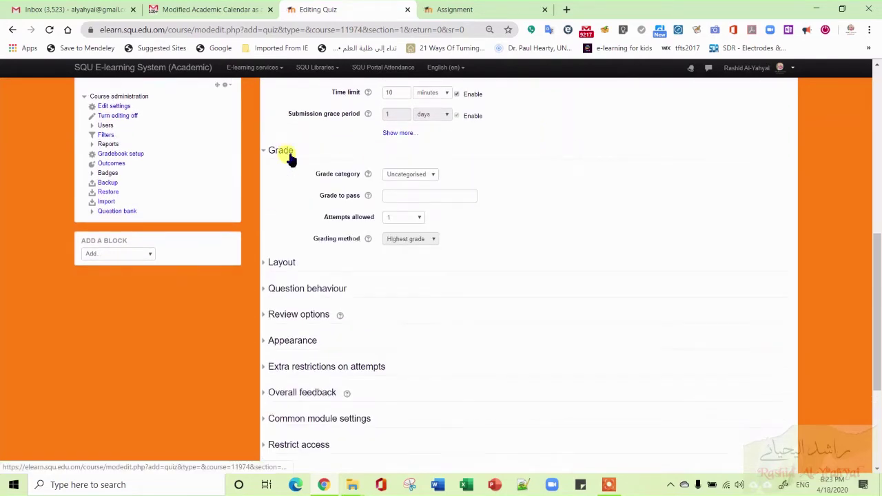
scroll(558, 172, "down", 1)
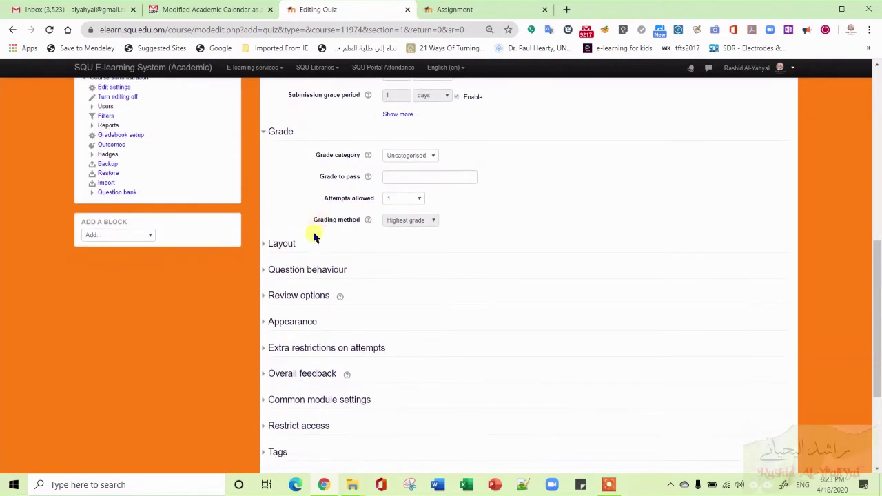
left_click(284, 245)
scroll(552, 247, "down", 1)
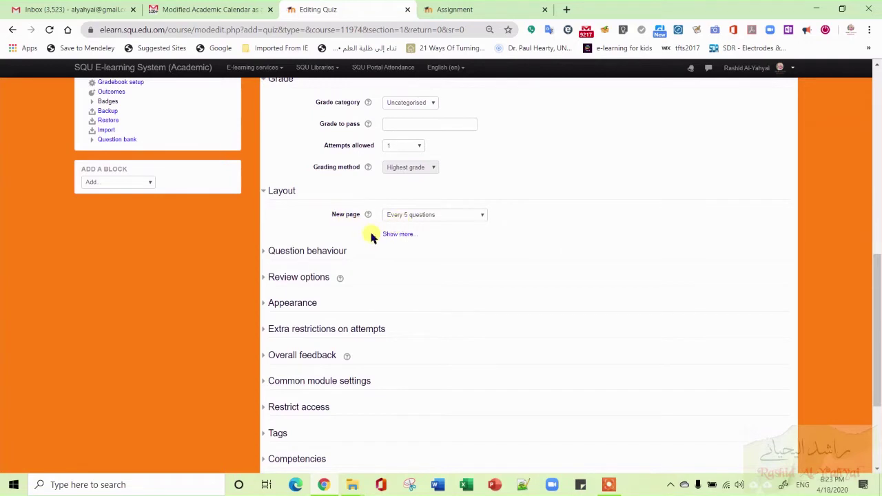
left_click(432, 215)
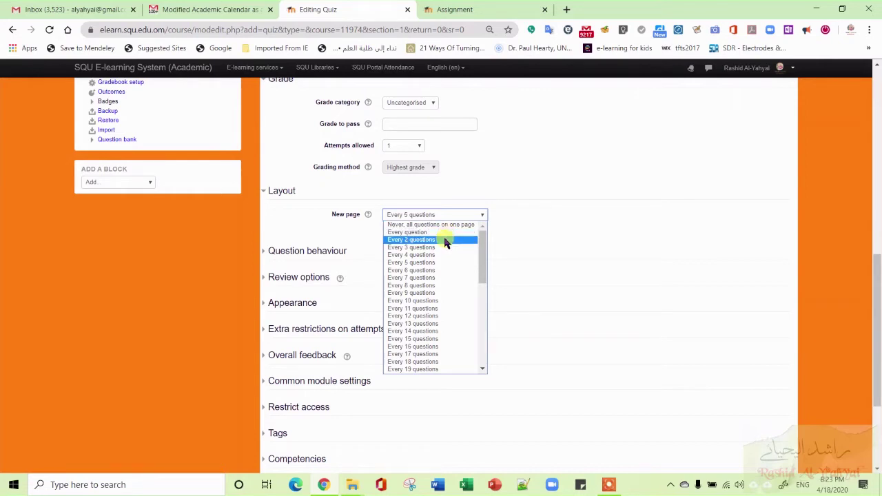
left_click(444, 241)
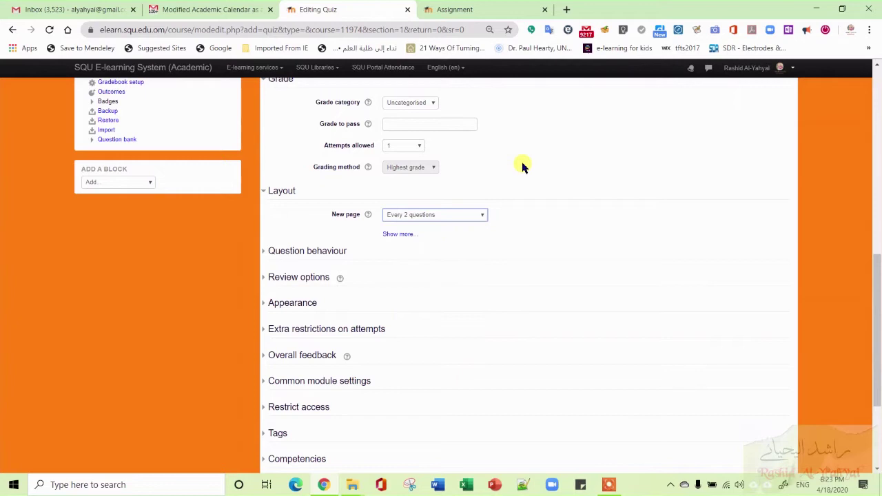
Step: Expand and look through the quiz's question behaviour, review options and appearance settings
scroll(522, 167, "down", 3)
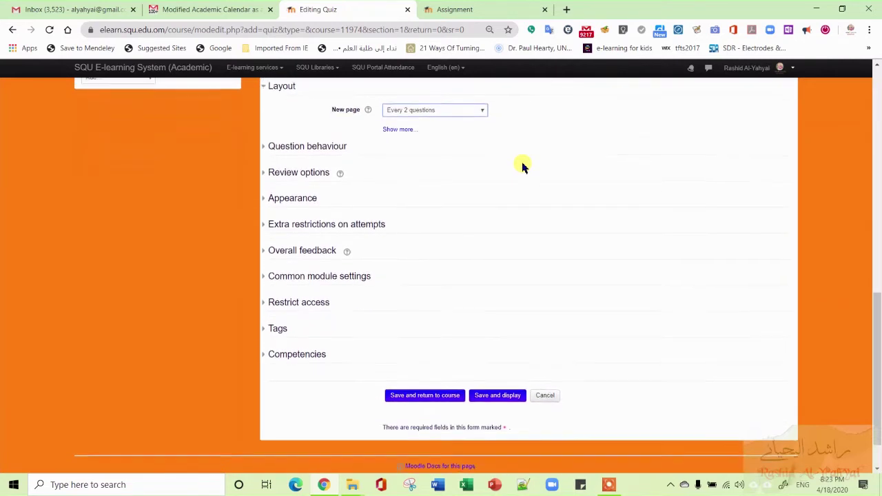
left_click(331, 151)
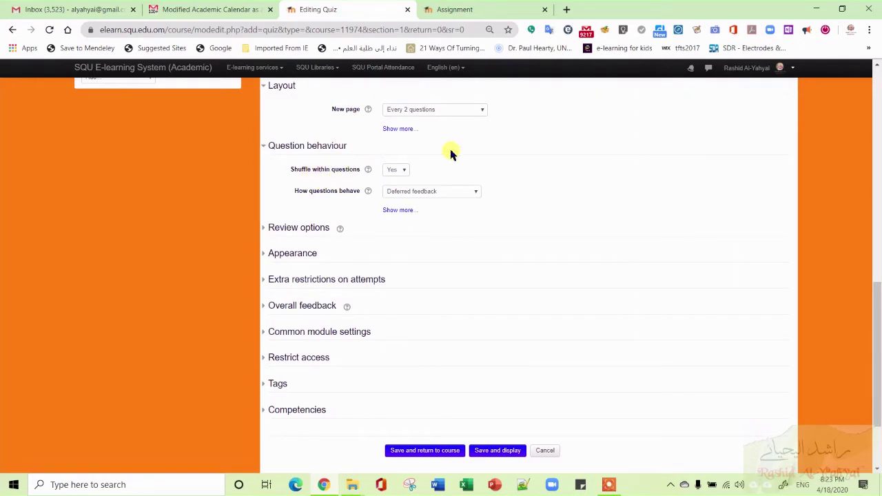
left_click(303, 228)
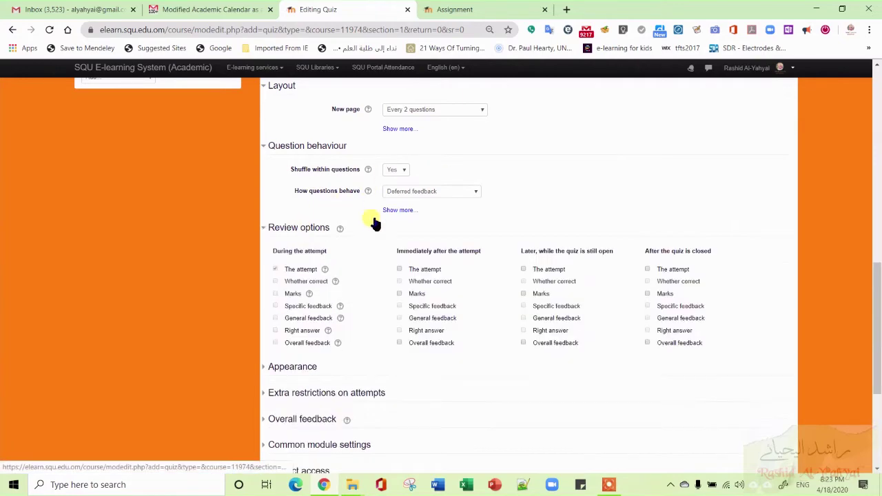
scroll(501, 224, "down", 2)
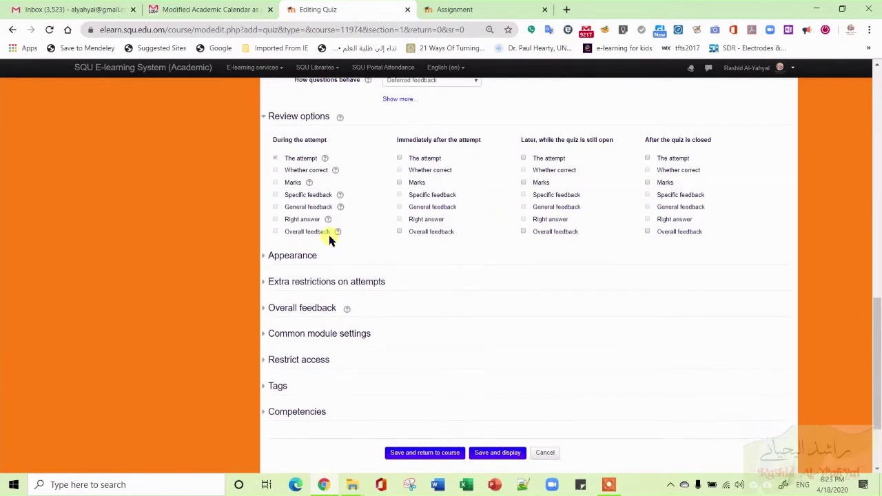
left_click(306, 257)
scroll(536, 290, "down", 1)
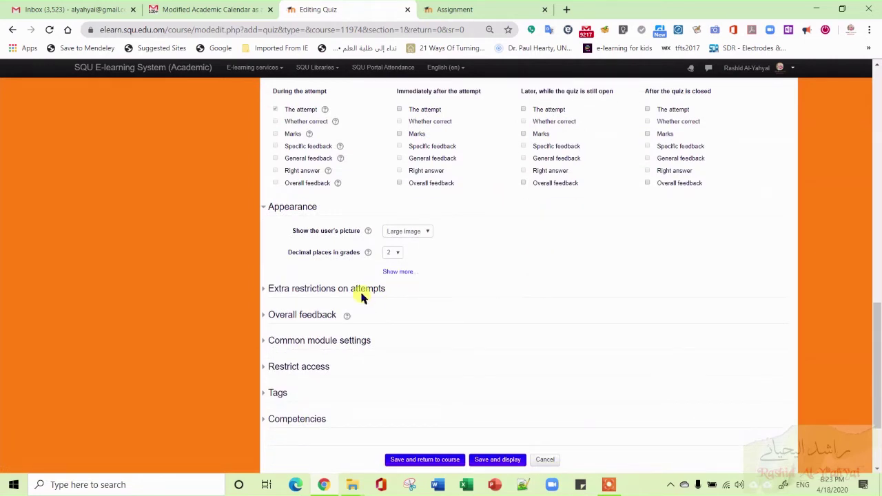
scroll(476, 306, "down", 2)
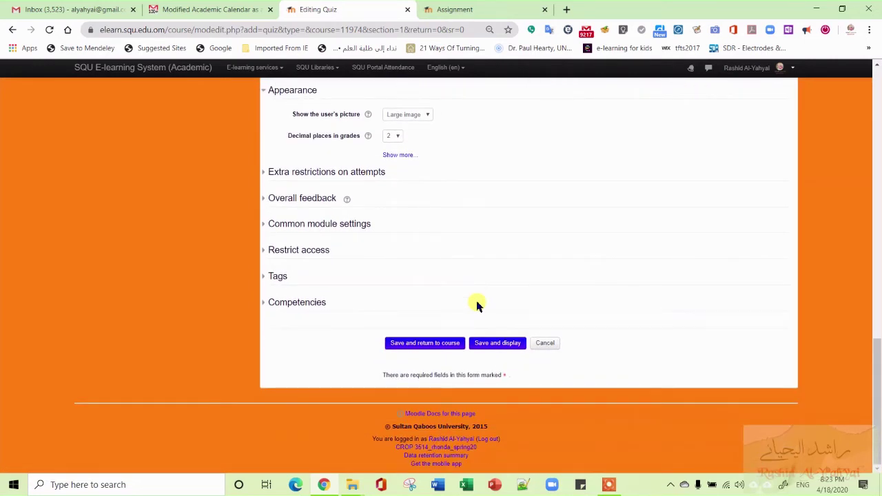
Step: Save the new quiz and display its page
left_click(498, 346)
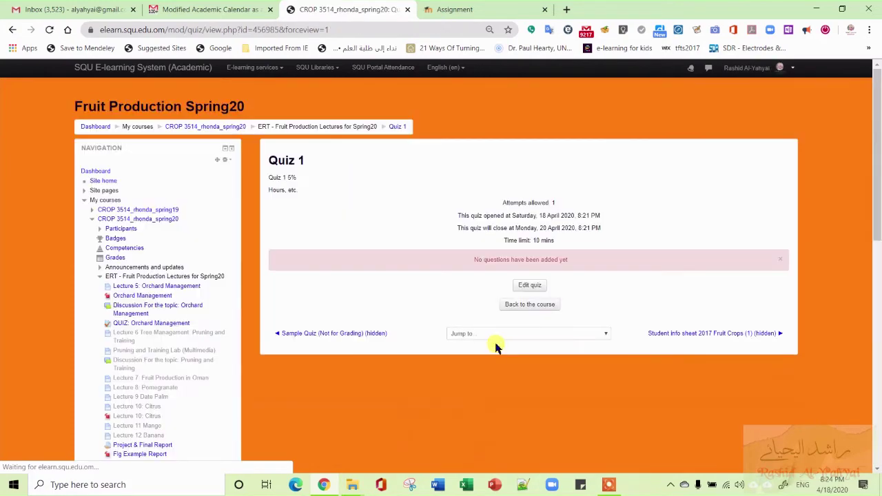
left_click_drag(496, 344, 403, 300)
left_click(403, 300)
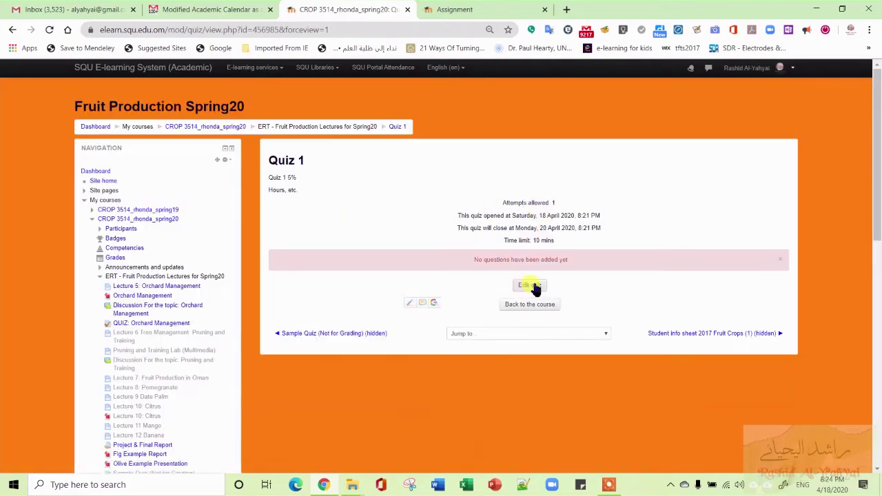
scroll(209, 339, "down", 5)
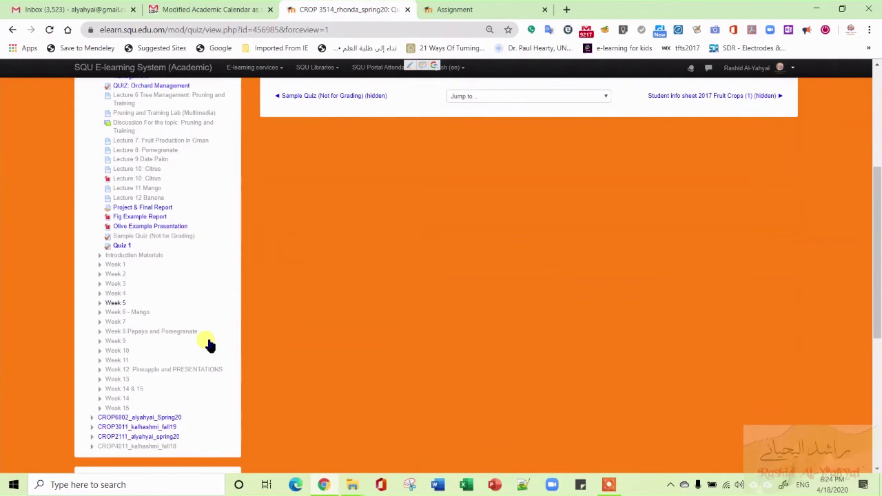
Step: Return to the CROP 3514_rhonda_spring20 course page and hide Quiz 1 from students
scroll(209, 342, "down", 6)
scroll(209, 342, "up", 10)
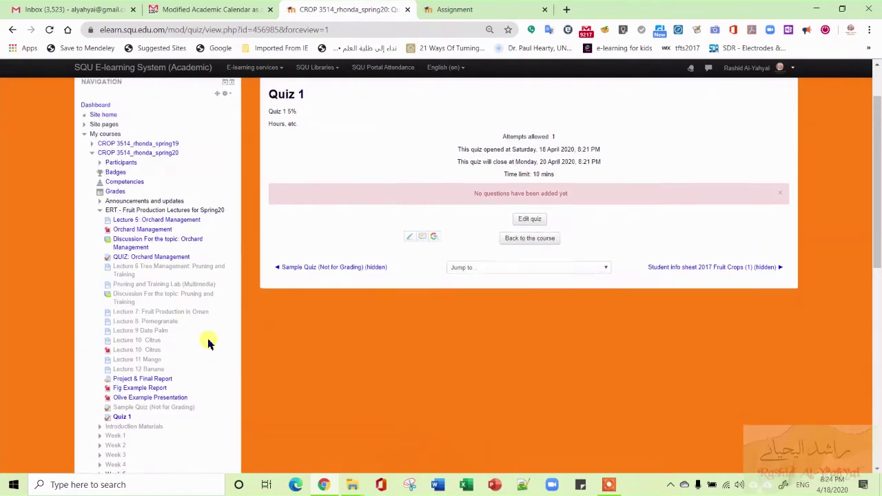
scroll(209, 342, "up", 1)
left_click(173, 220)
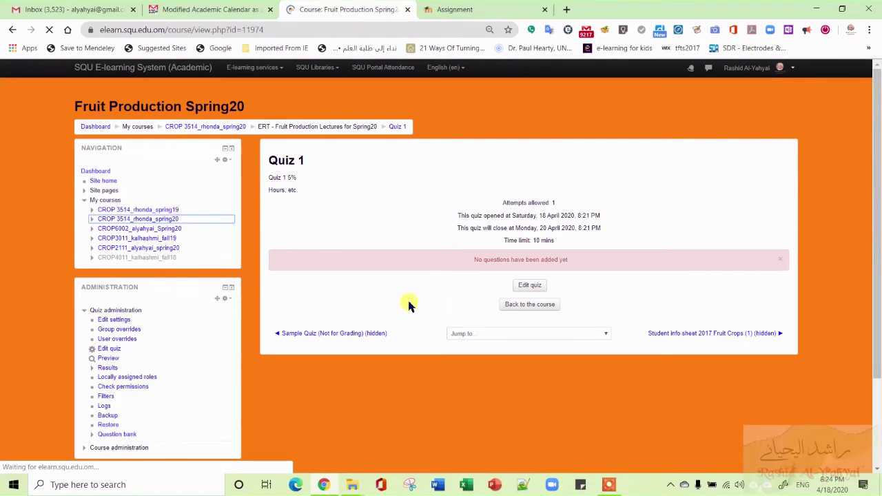
scroll(408, 305, "down", 15)
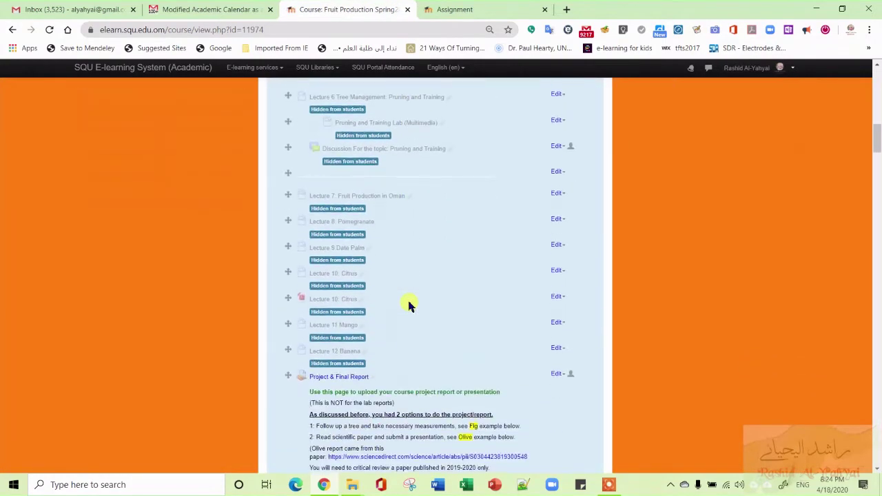
scroll(408, 305, "down", 4)
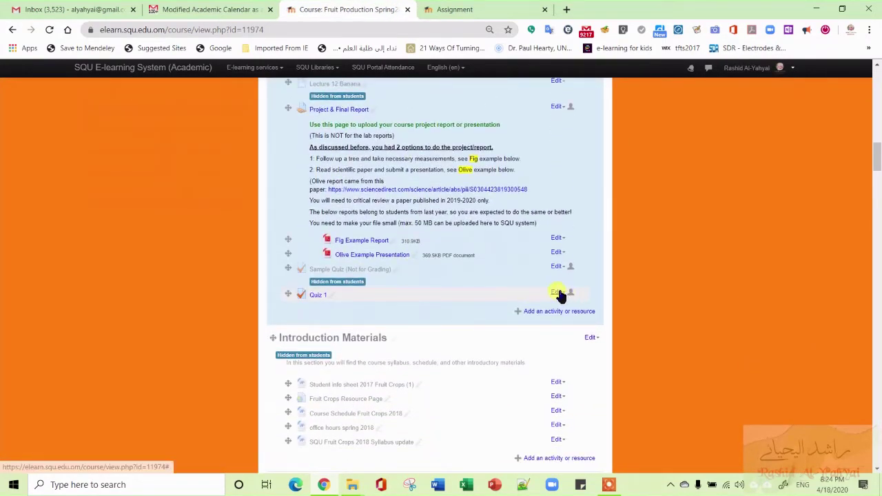
left_click(558, 294)
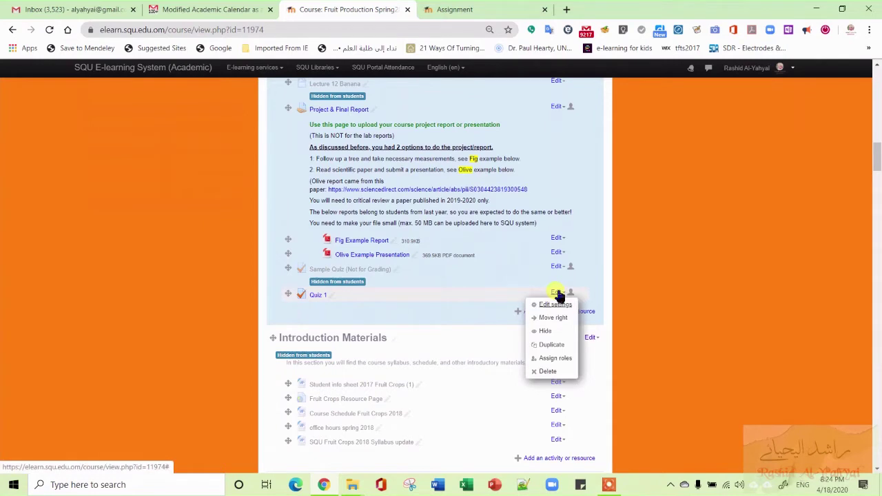
left_click(554, 331)
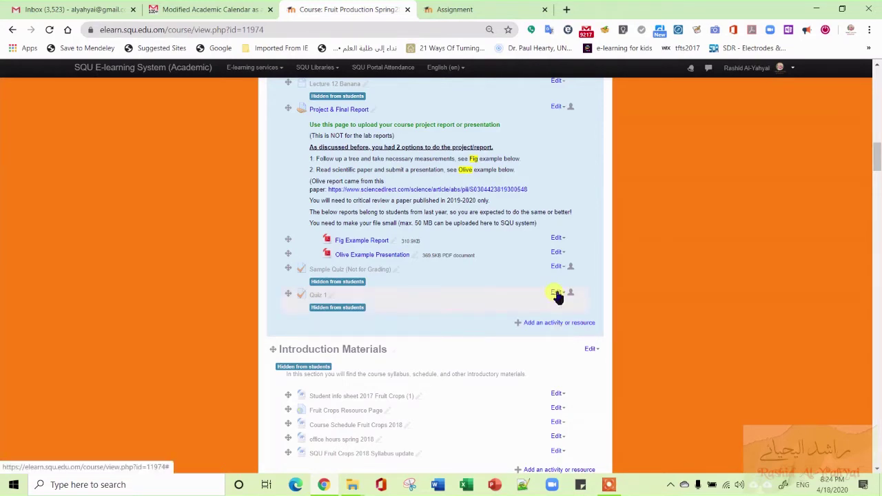
Step: Open Quiz 1's settings from the course page, save them as they are and display the quiz page
left_click(557, 294)
left_click(556, 305)
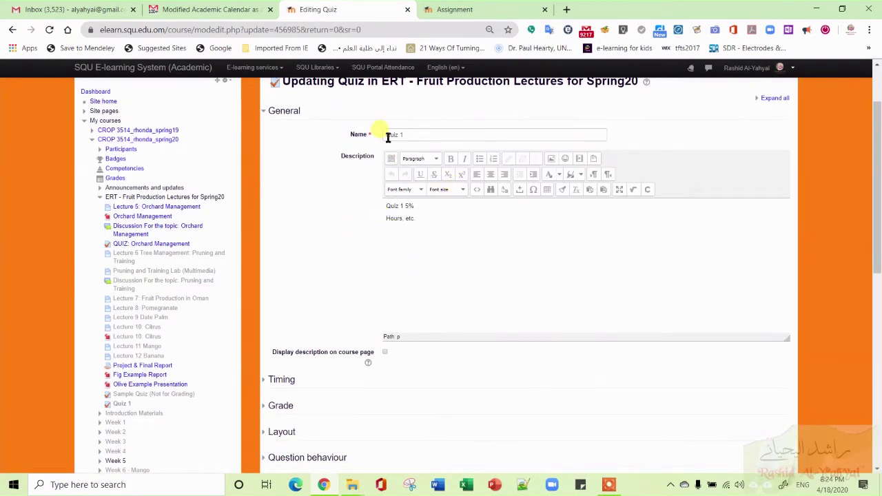
scroll(298, 295, "down", 7)
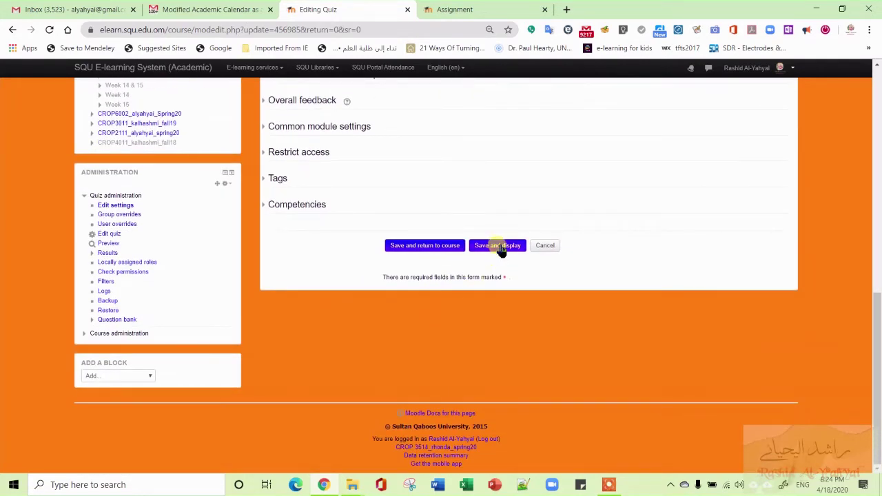
left_click(499, 248)
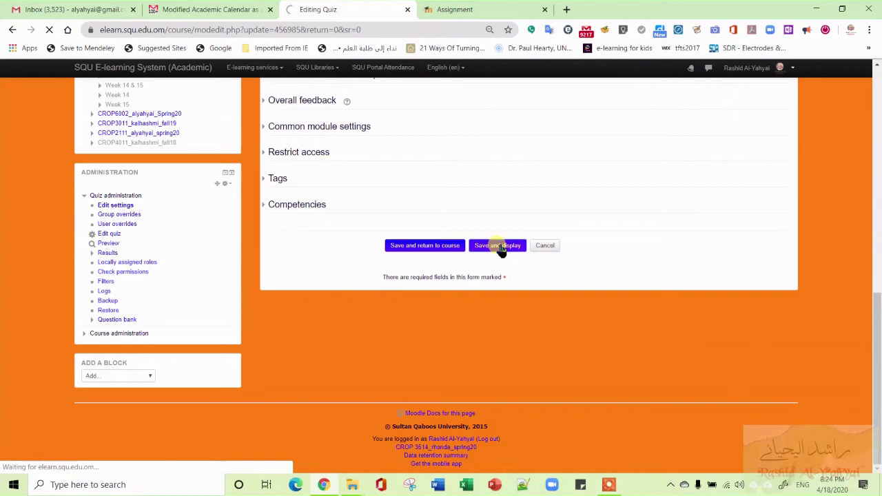
scroll(378, 255, "down", 1)
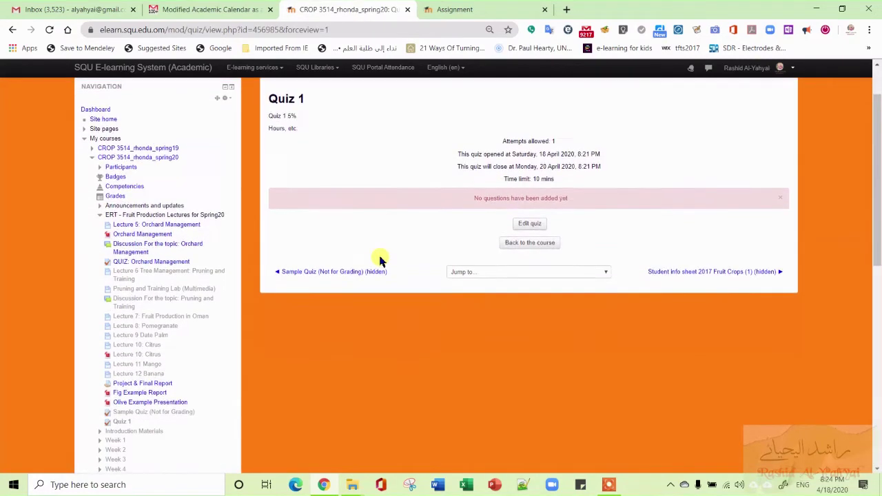
scroll(346, 173, "up", 1)
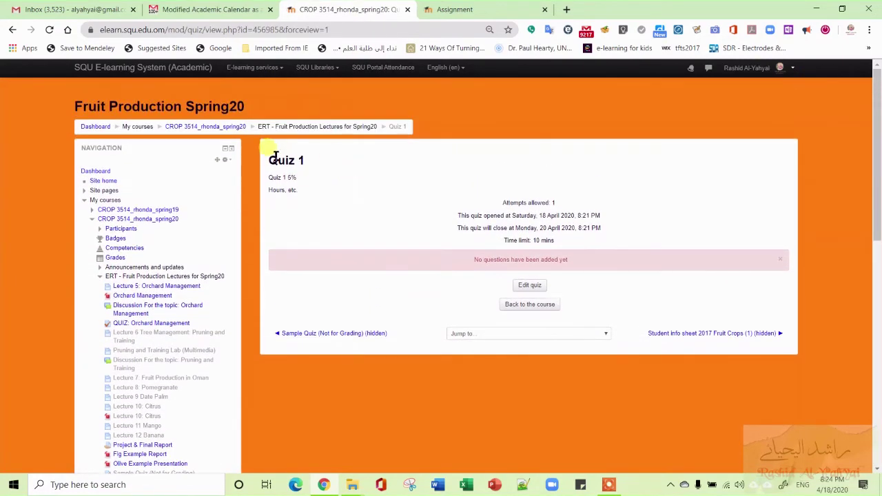
Step: Expand the question bank in the quiz administration and open its page for importing questions
scroll(370, 227, "down", 10)
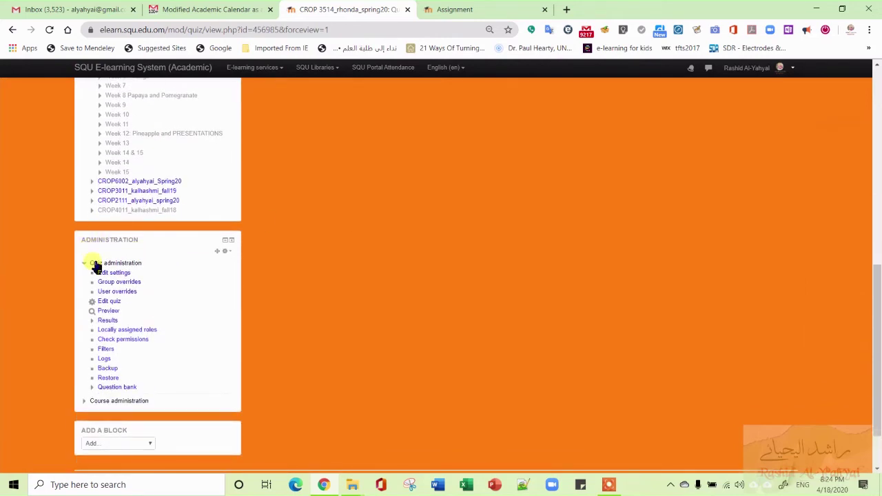
scroll(380, 241, "up", 10)
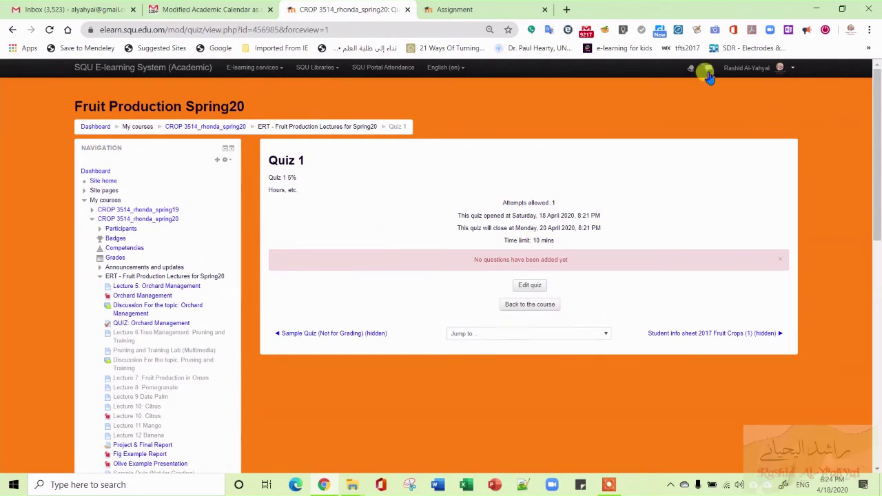
scroll(405, 215, "down", 2)
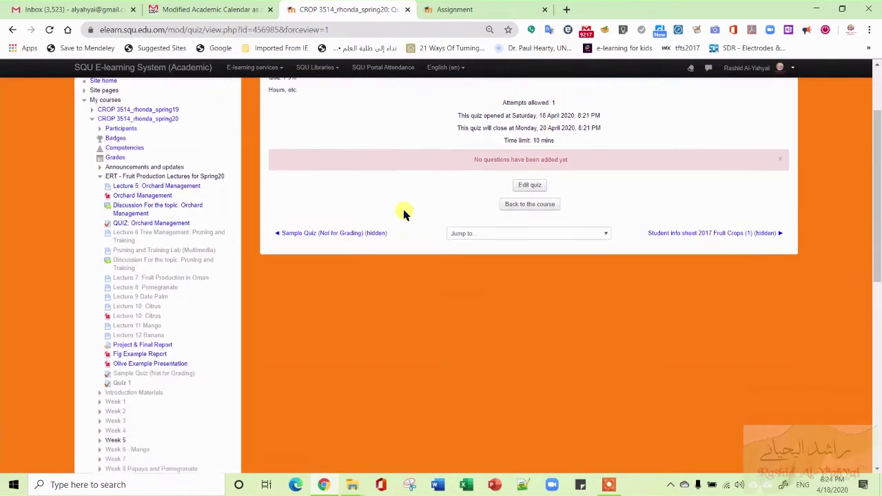
scroll(405, 215, "down", 6)
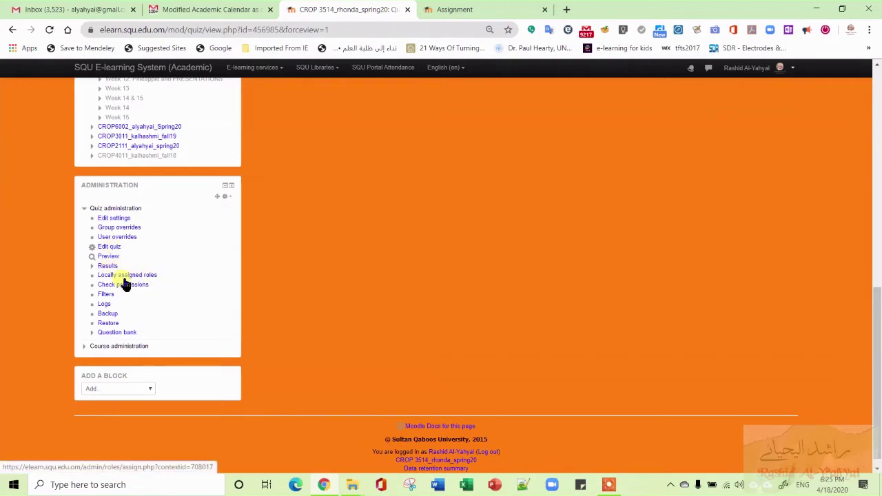
left_click(93, 333)
left_click(93, 334)
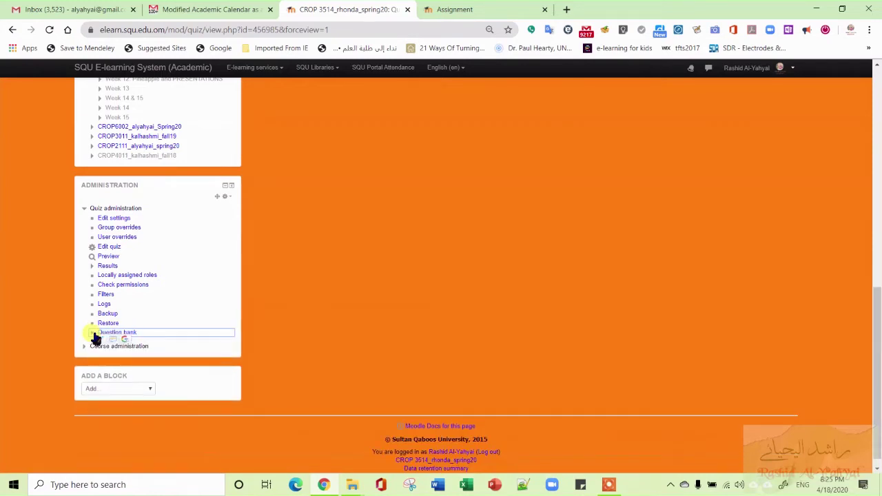
left_click(93, 335)
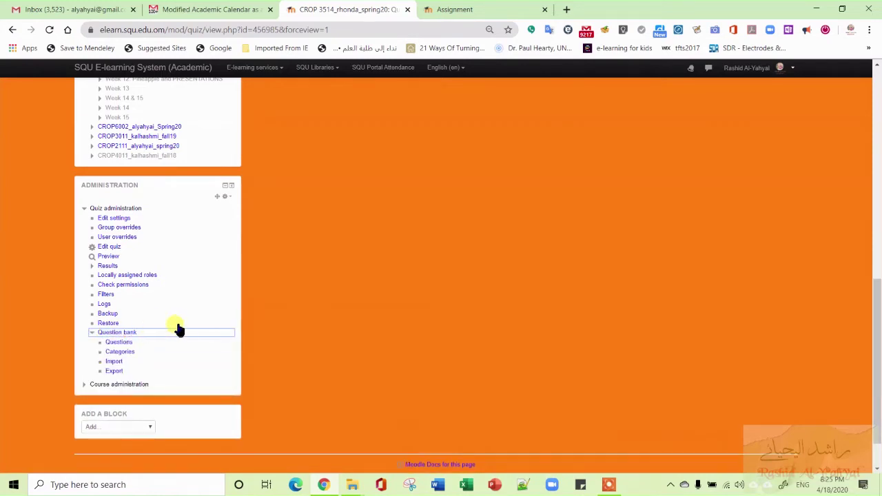
left_click(114, 363)
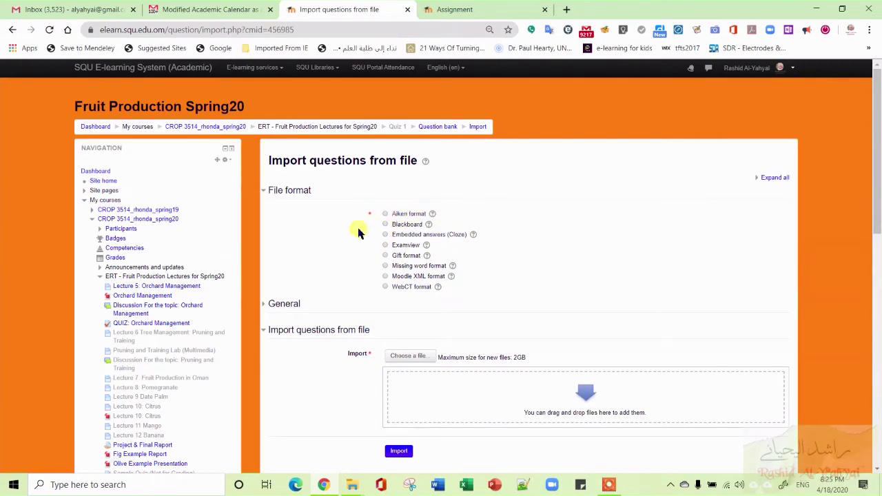
Step: Look over the question import form and open the question editing page of Quiz 1
scroll(354, 311, "down", 1)
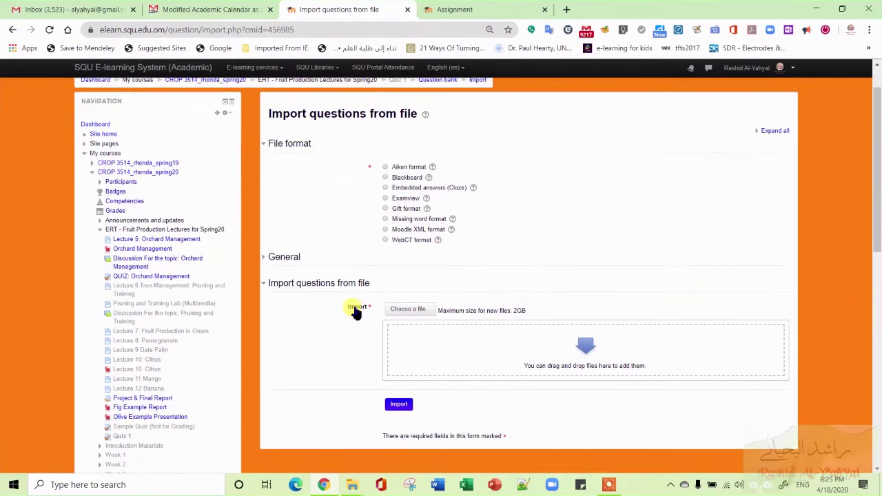
scroll(198, 423, "down", 3)
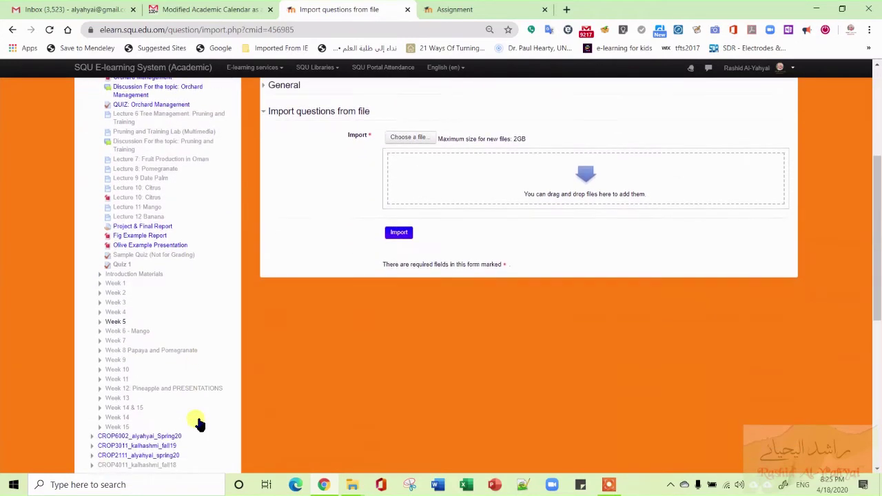
scroll(198, 423, "up", 5)
scroll(197, 423, "down", 10)
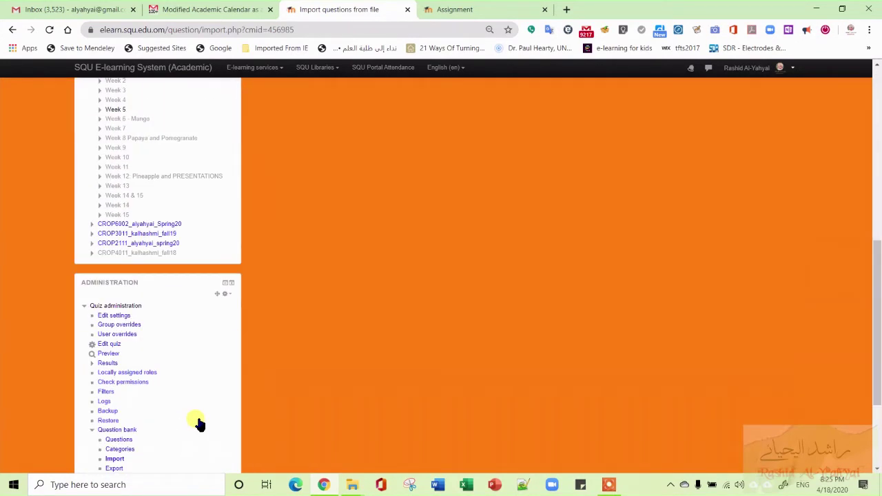
scroll(197, 403, "down", 3)
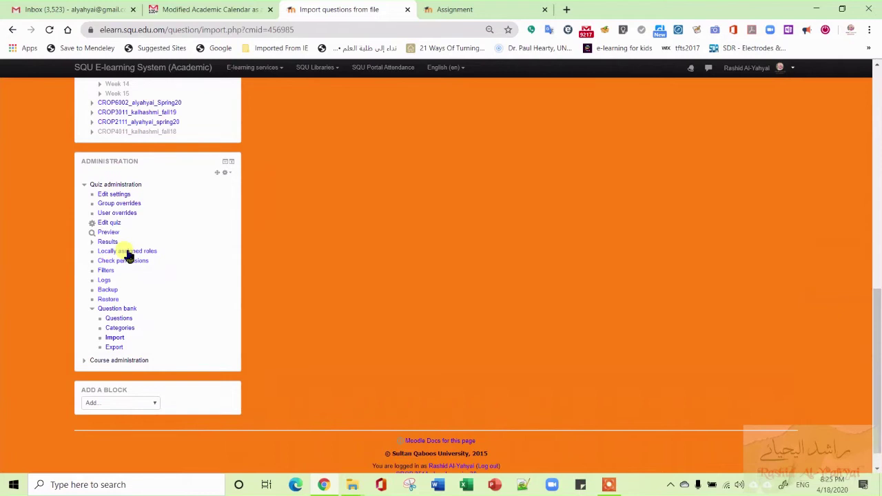
left_click(109, 223)
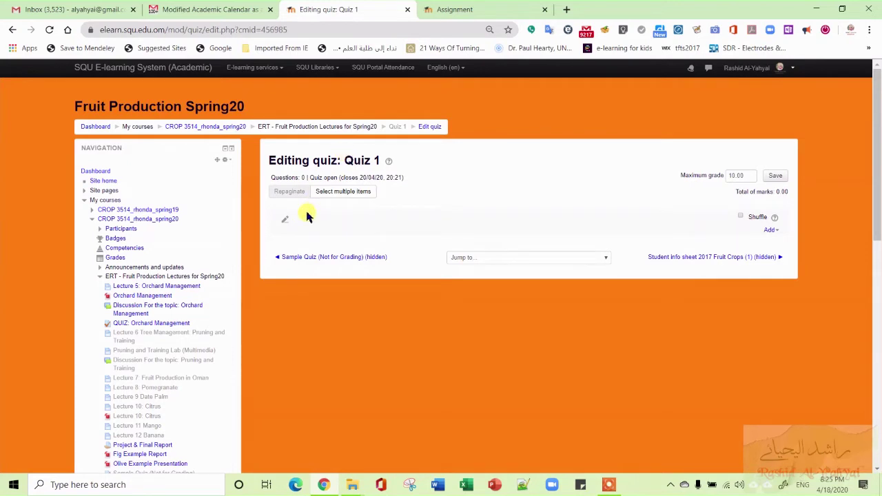
Step: Go back to the course page, open Quiz 1 from the lectures section and bring up its question editing page
left_click(228, 129)
scroll(473, 250, "down", 10)
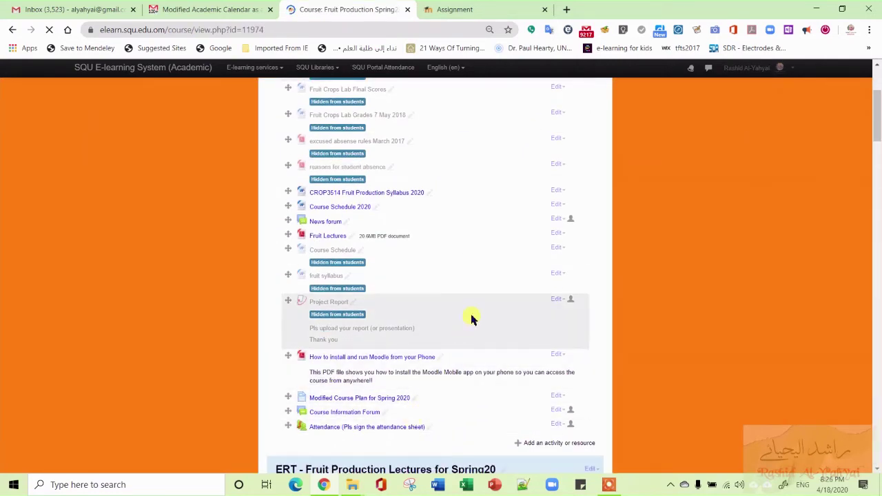
scroll(472, 315, "down", 10)
scroll(473, 319, "down", 5)
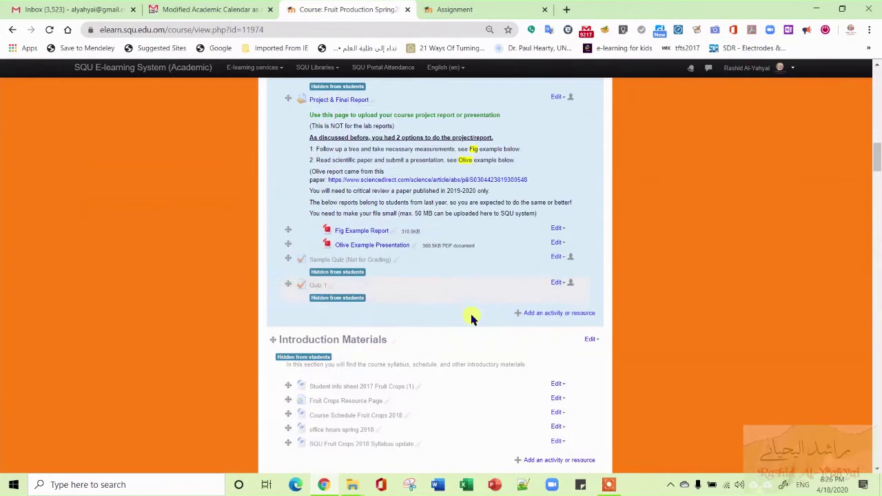
scroll(473, 318, "up", 3)
scroll(473, 318, "up", 1)
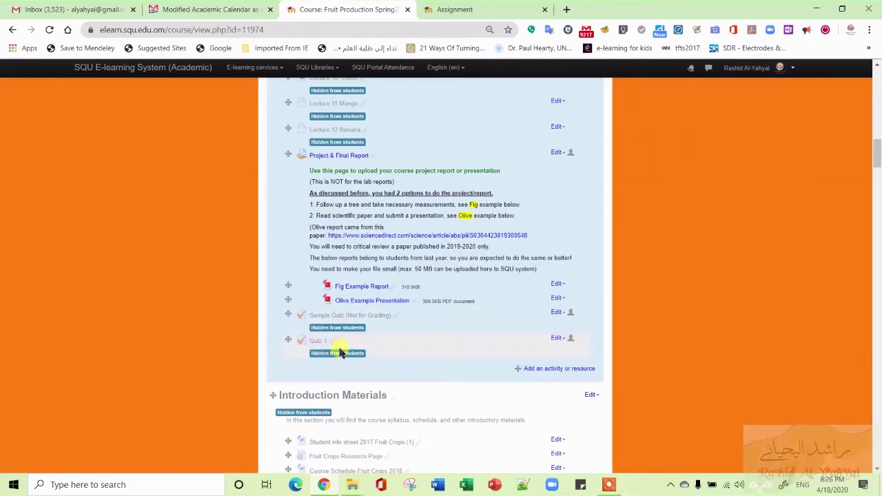
left_click(317, 342)
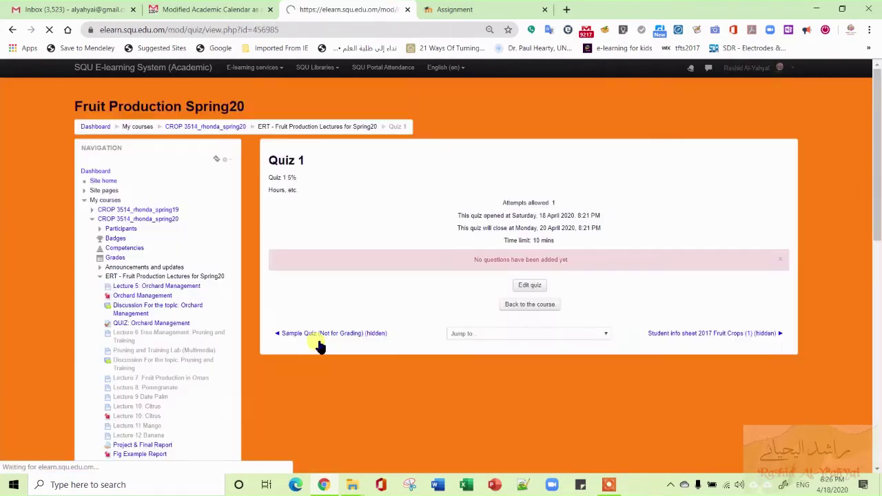
left_click(525, 289)
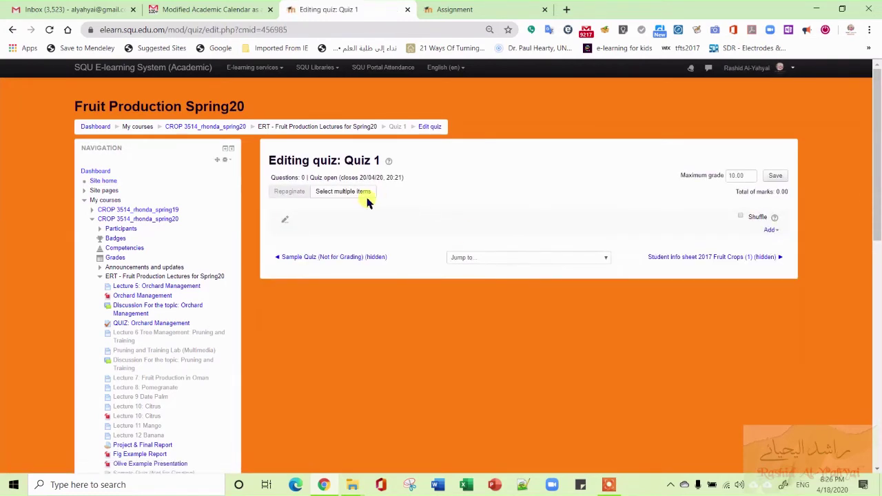
Step: Set the quiz's section heading to Quiz 1 and turn on question shuffling for the section
left_click(286, 218)
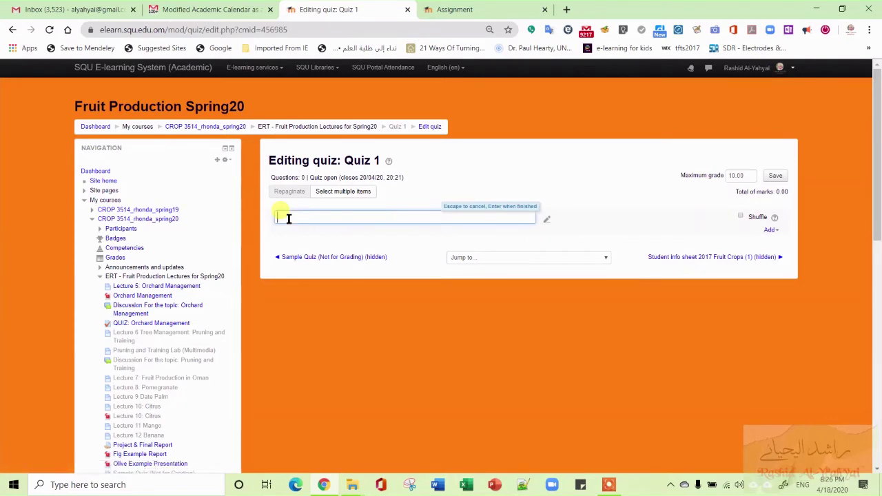
type("Quiz 1")
key("Return")
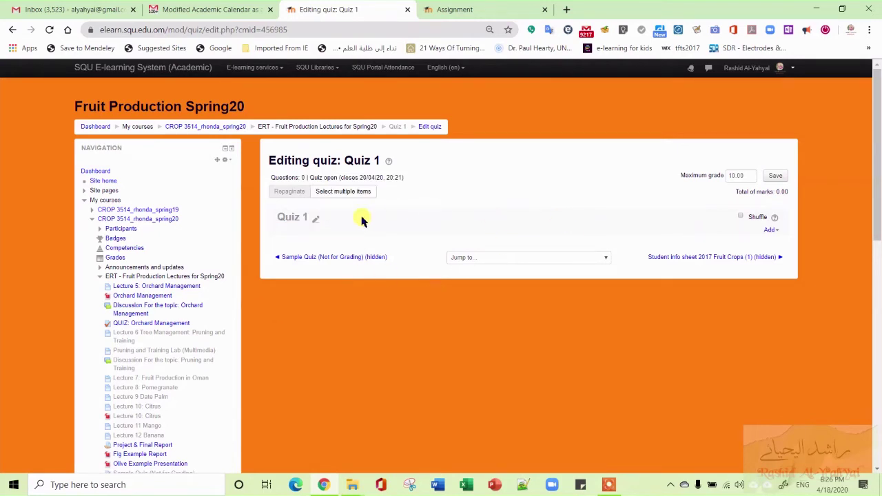
left_click(740, 218)
Step: Add a new question of the Essay type to Quiz 1
left_click(769, 234)
left_click(773, 232)
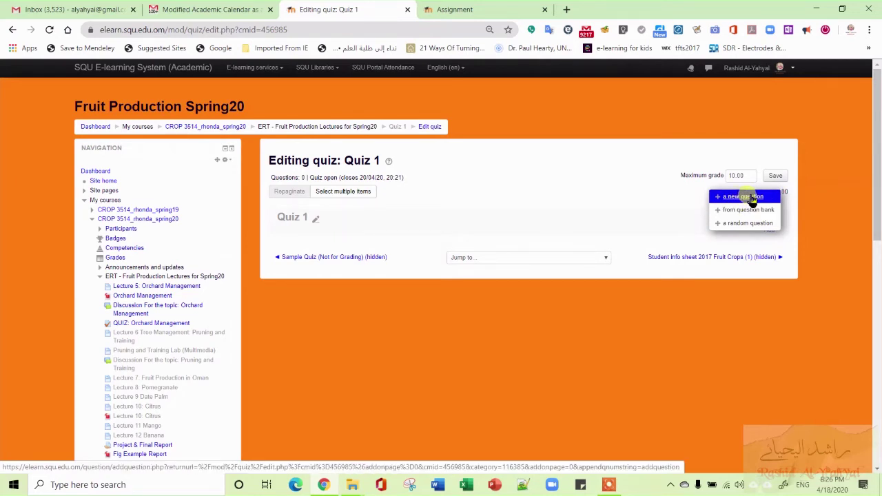
left_click(743, 197)
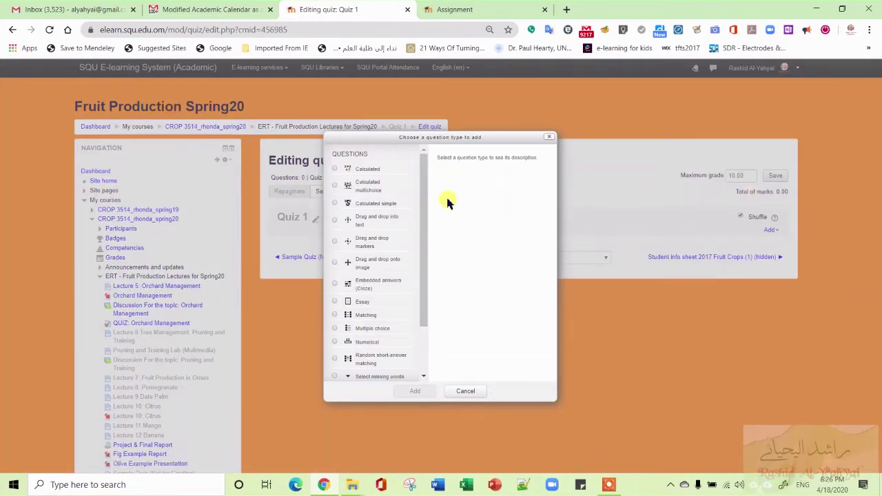
left_click_drag(423, 233, 429, 198)
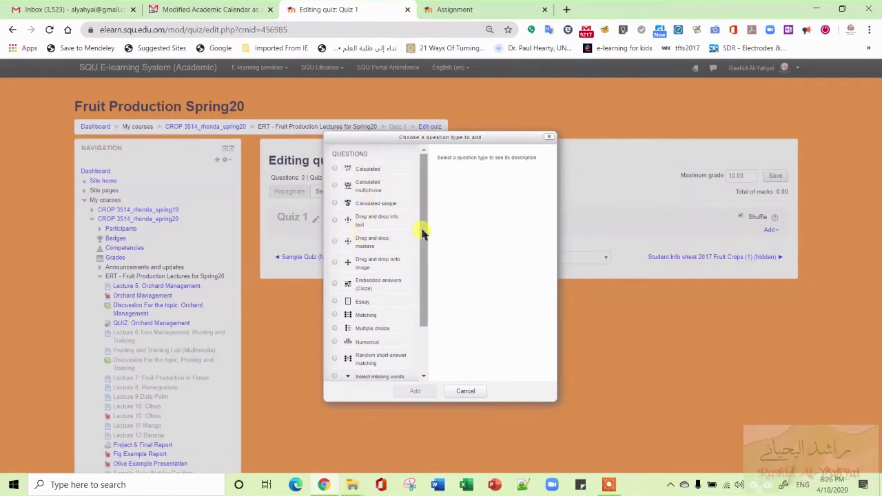
left_click_drag(423, 231, 427, 275)
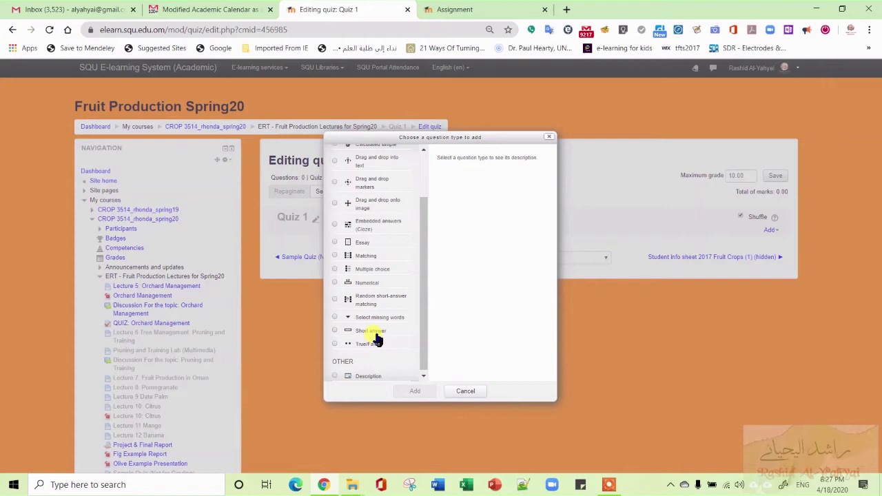
left_click(335, 243)
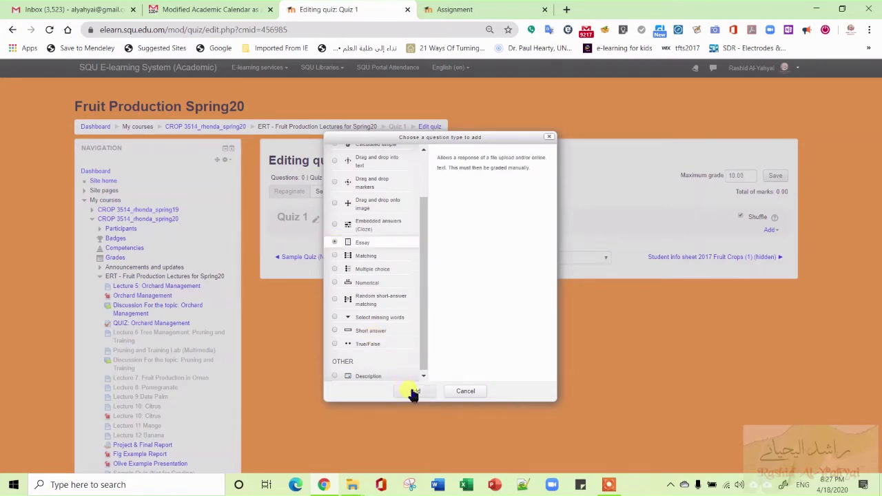
left_click(414, 391)
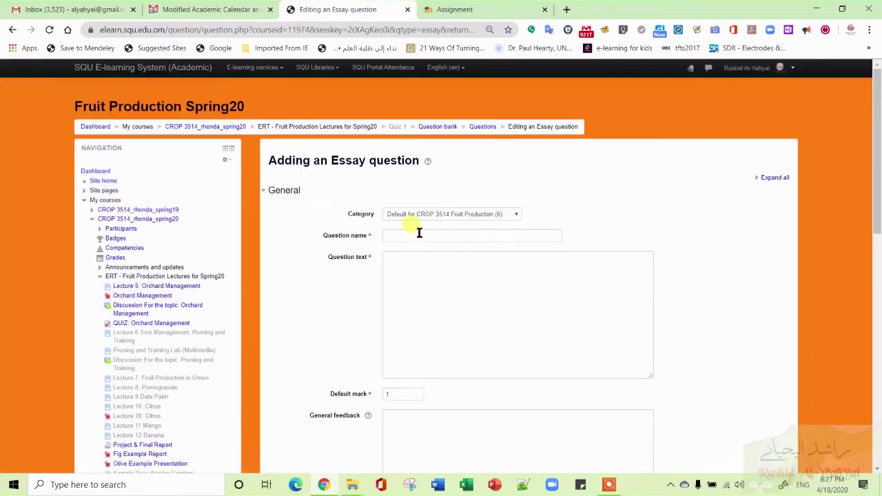
Step: Name the essay question "1)" and enter the question text "List five important crops grown in Oman:"
left_click(419, 235)
type("1")
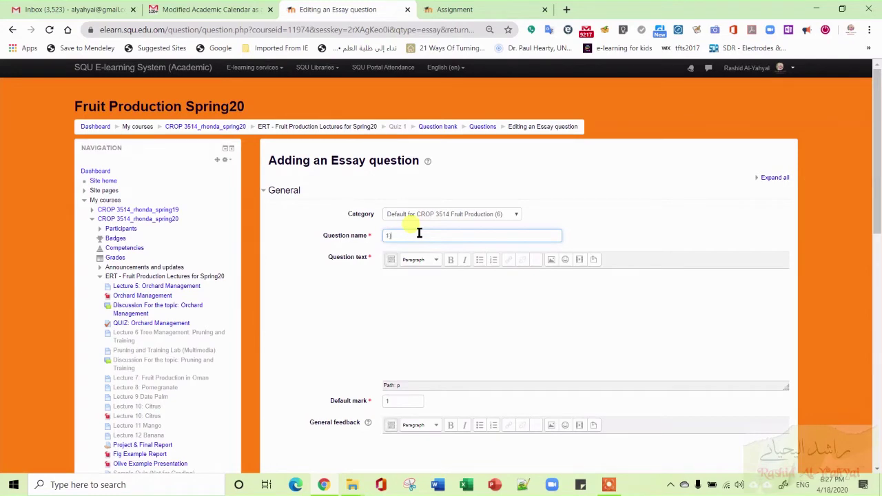
type(")")
left_click(431, 308)
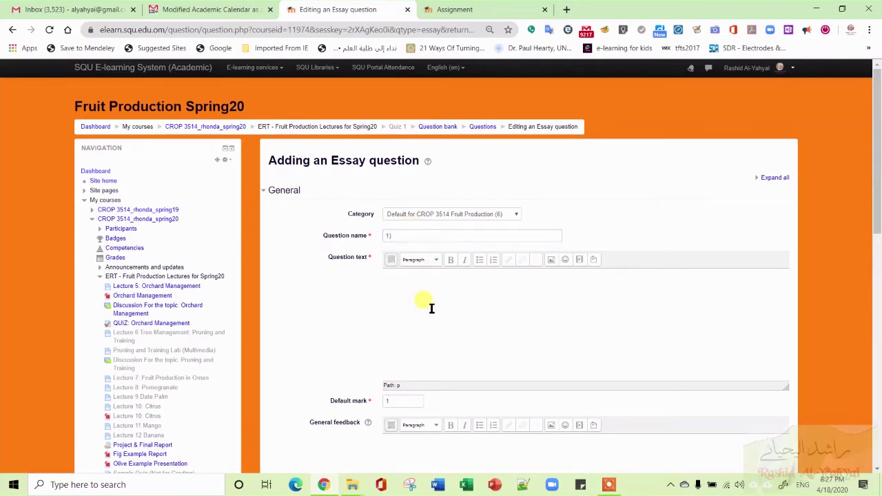
type("Lis")
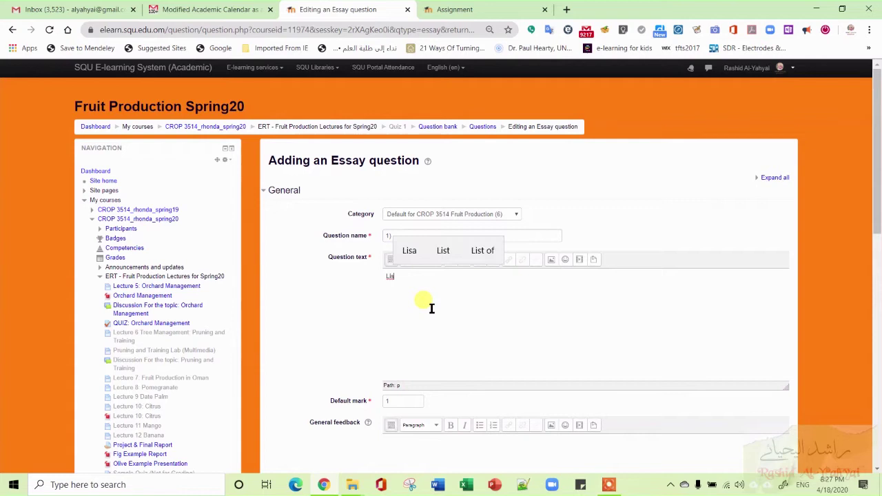
type("t five ")
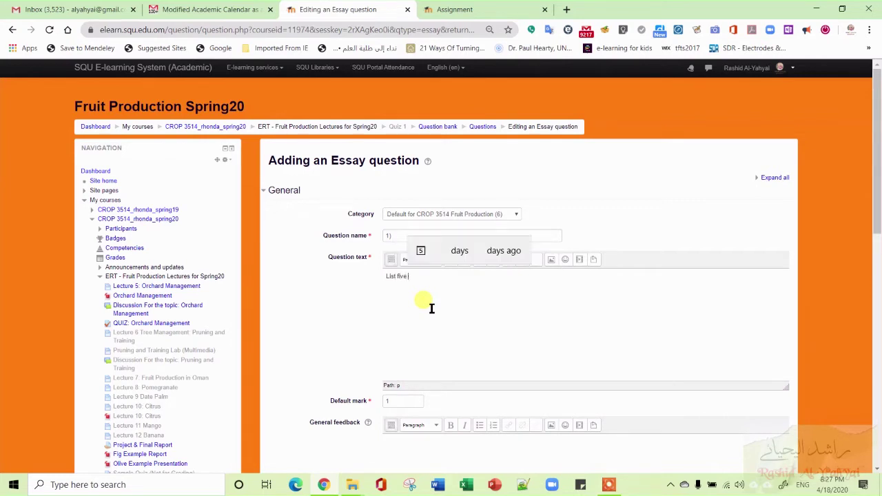
type("important")
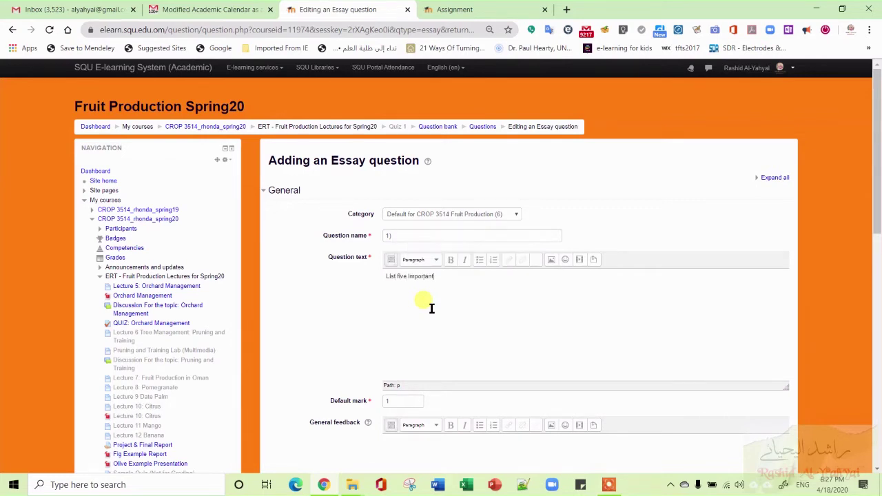
type(" crops grown in Oman")
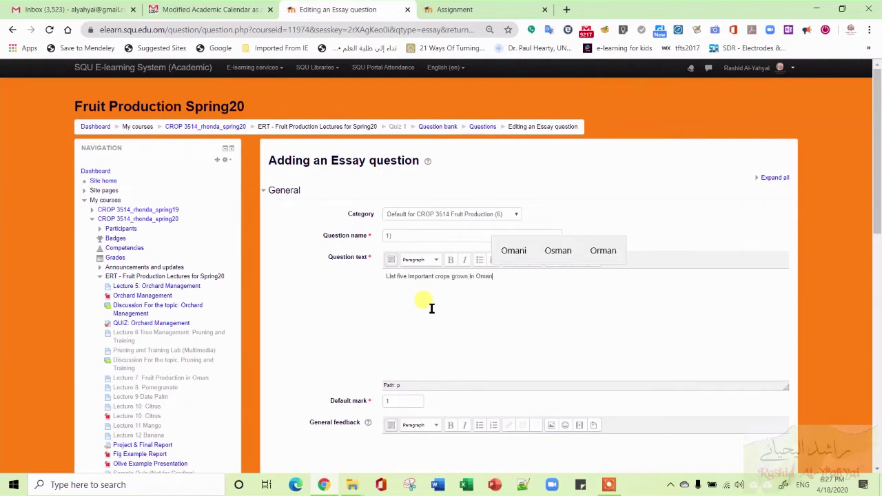
type(":")
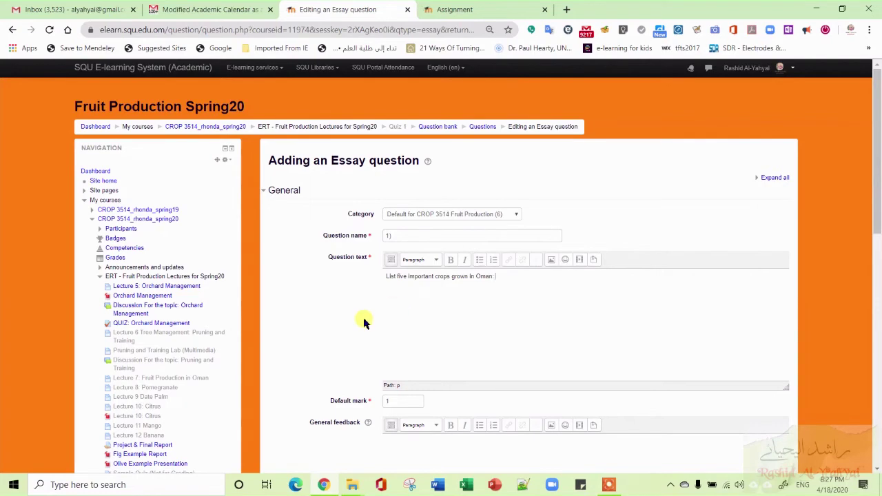
Step: Set the essay question's default mark to 10
scroll(364, 322, "down", 4)
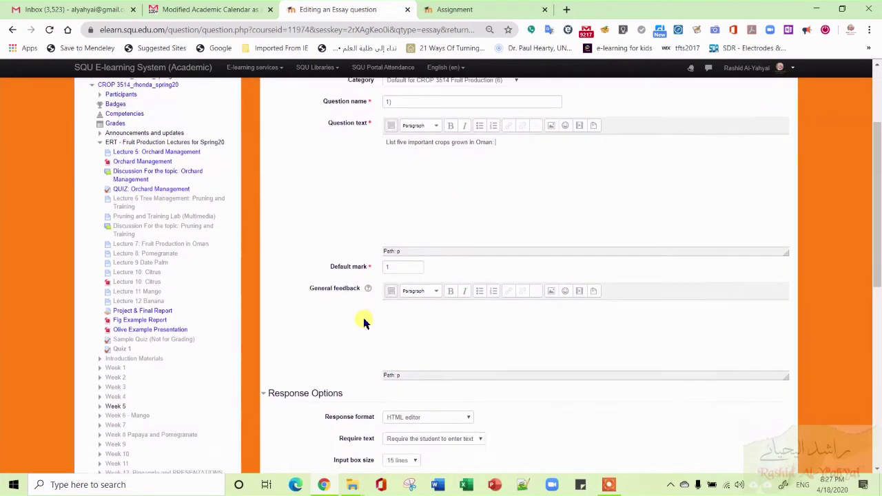
scroll(364, 323, "down", 1)
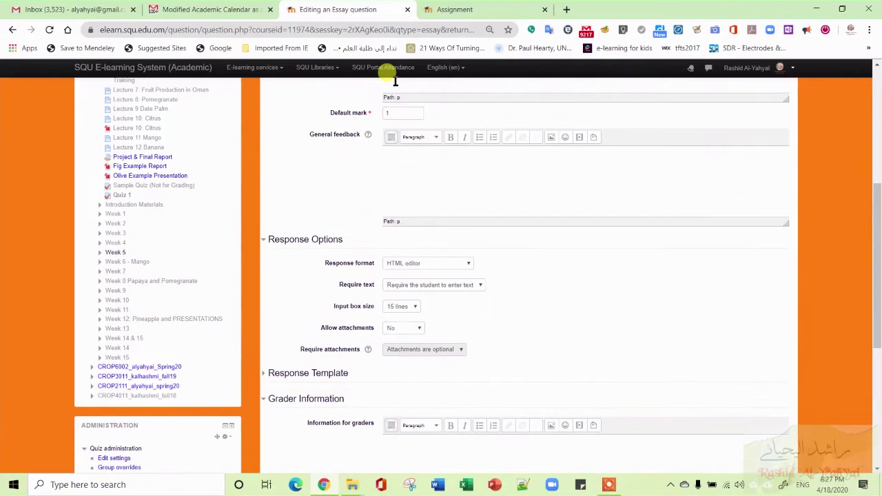
scroll(283, 284, "down", 1)
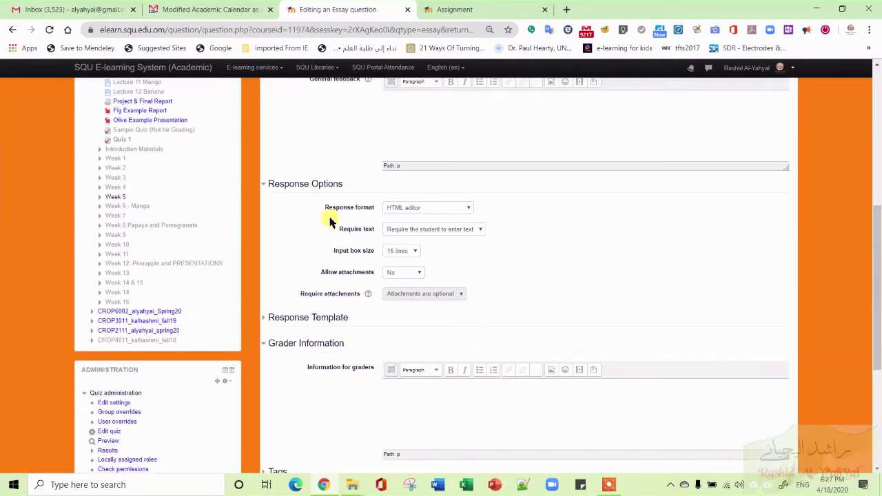
scroll(330, 220, "up", 3)
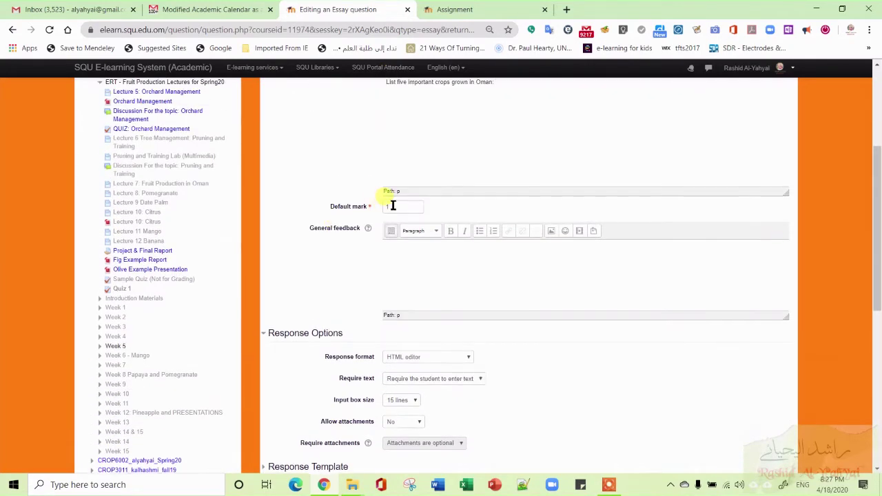
scroll(379, 205, "down", 2)
scroll(380, 207, "up", 1)
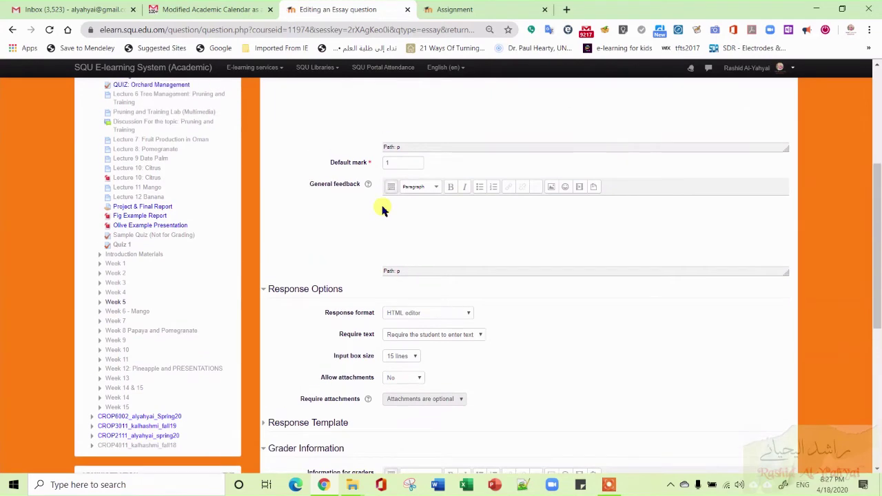
double_click(390, 162)
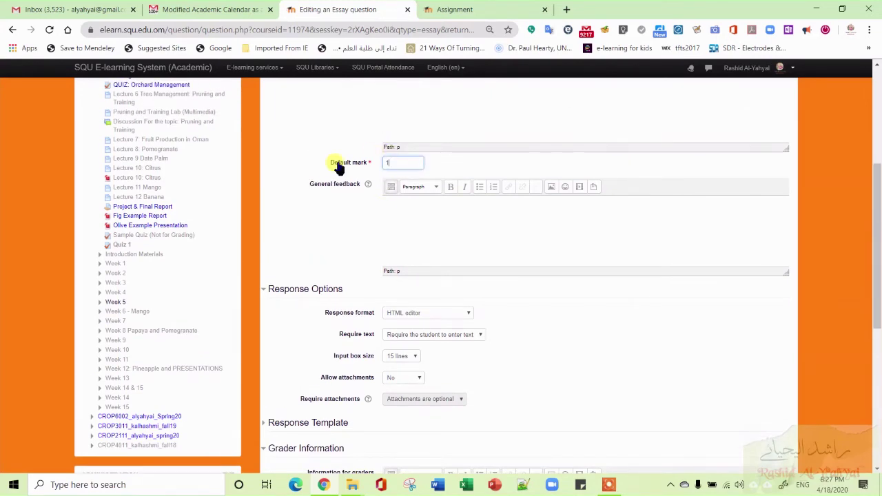
left_click_drag(338, 167, 350, 213)
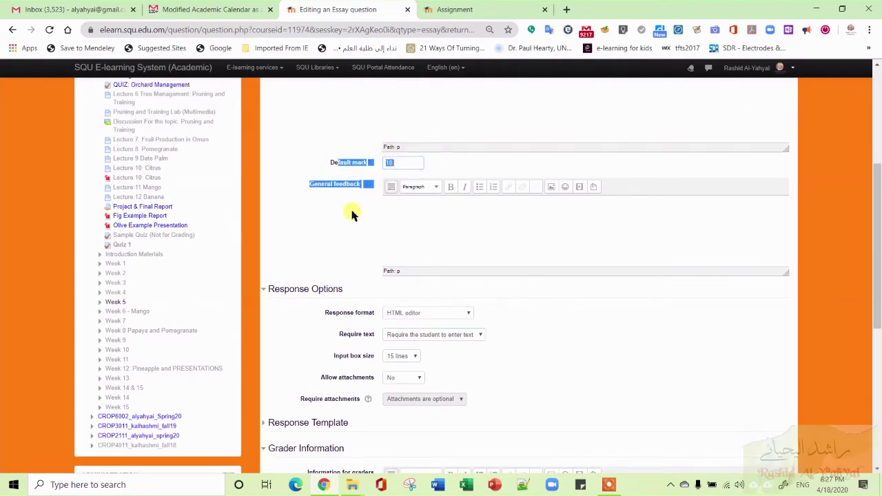
left_click(335, 227)
scroll(321, 224, "up", 6)
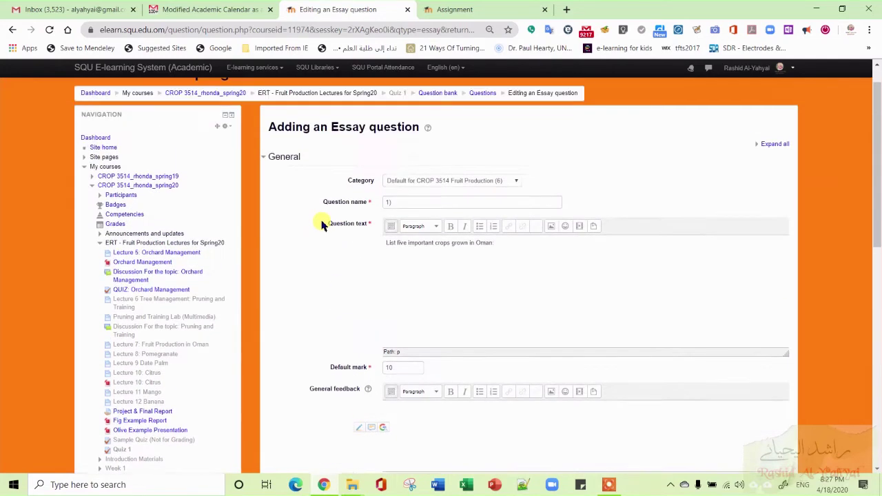
Step: Look through the available response formats for the essay answer, keeping HTML editor
scroll(321, 224, "down", 7)
scroll(321, 224, "down", 1)
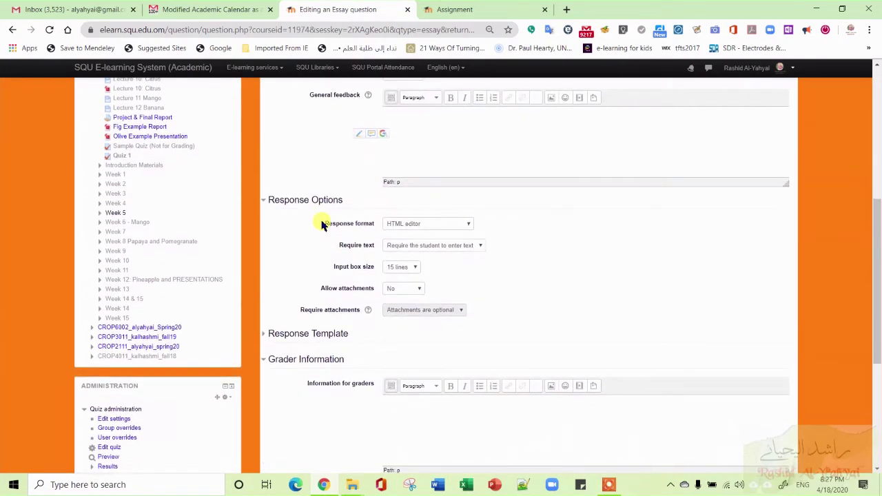
left_click(465, 225)
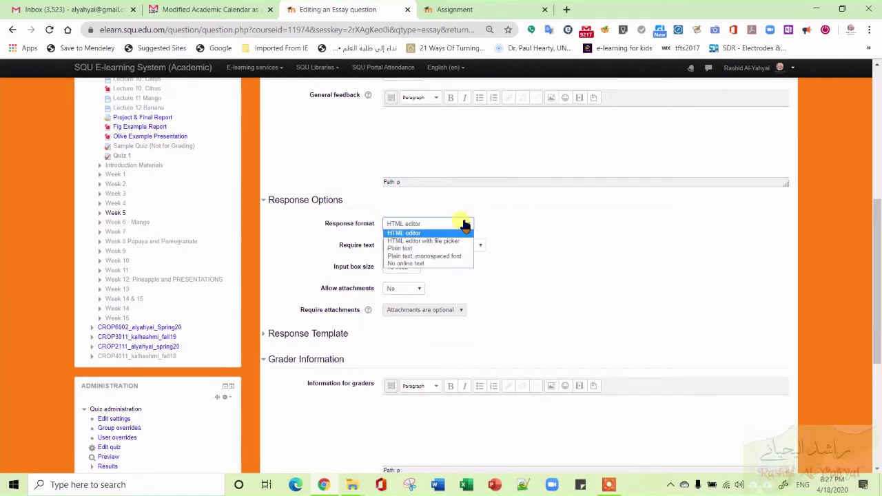
left_click(464, 223)
left_click(467, 225)
left_click(457, 237)
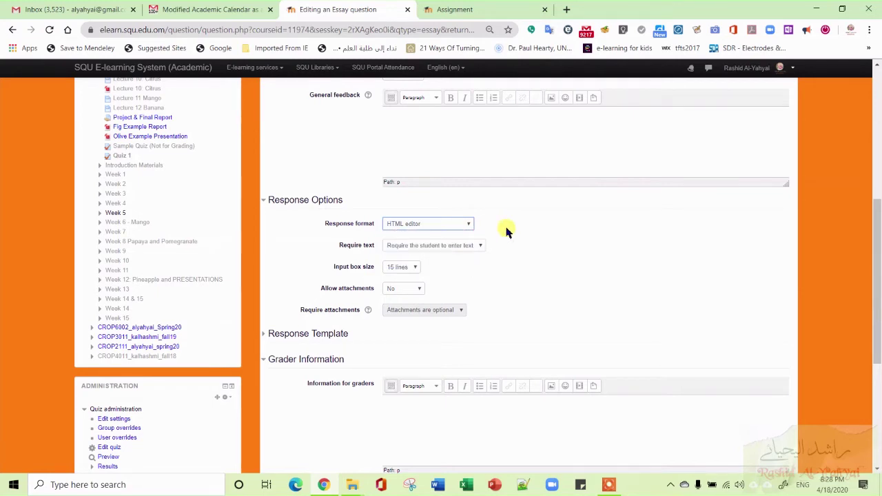
Step: Set the answer's input box size to 10 lines and check the attachment options, leaving attachments set to No
scroll(506, 232, "down", 1)
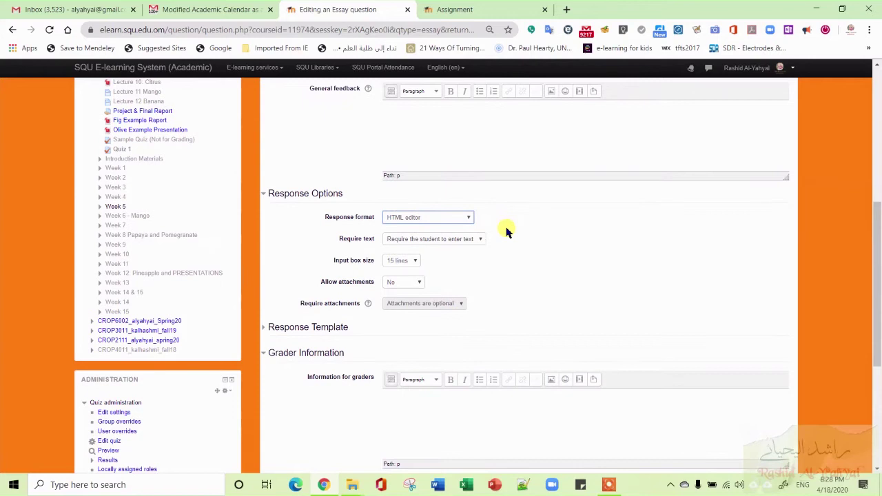
scroll(506, 231, "down", 2)
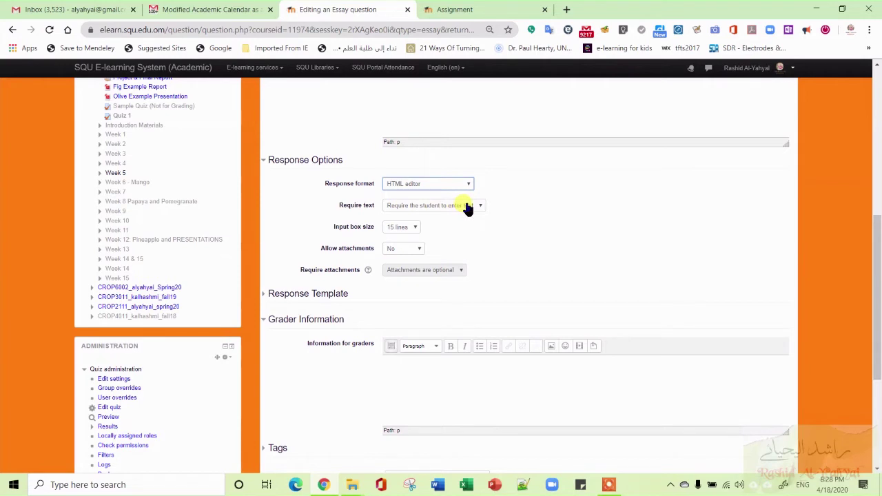
left_click(412, 226)
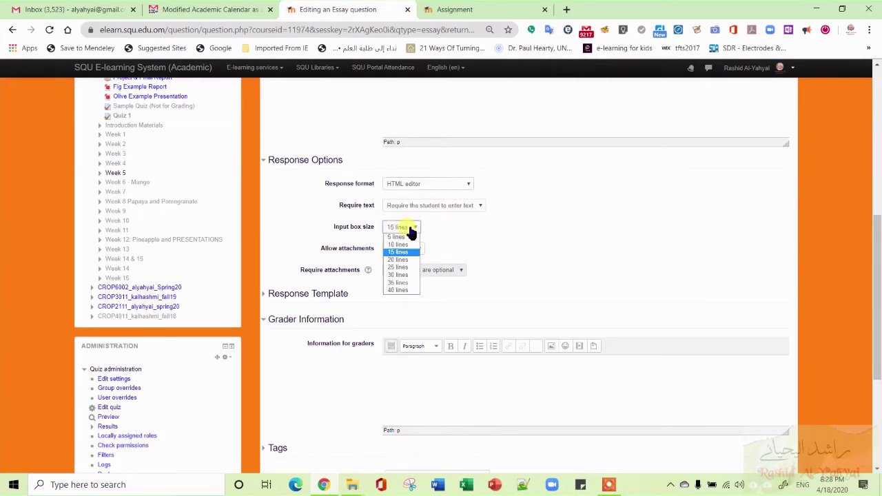
left_click(402, 245)
scroll(527, 237, "down", 1)
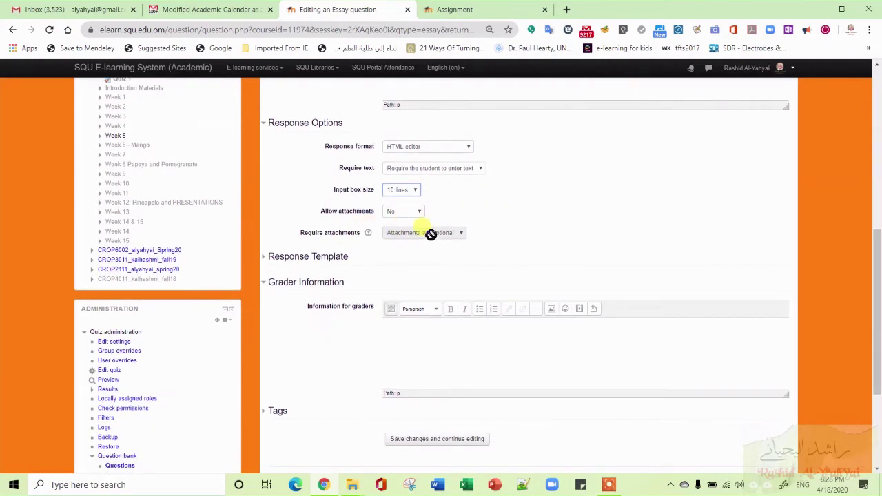
left_click(417, 217)
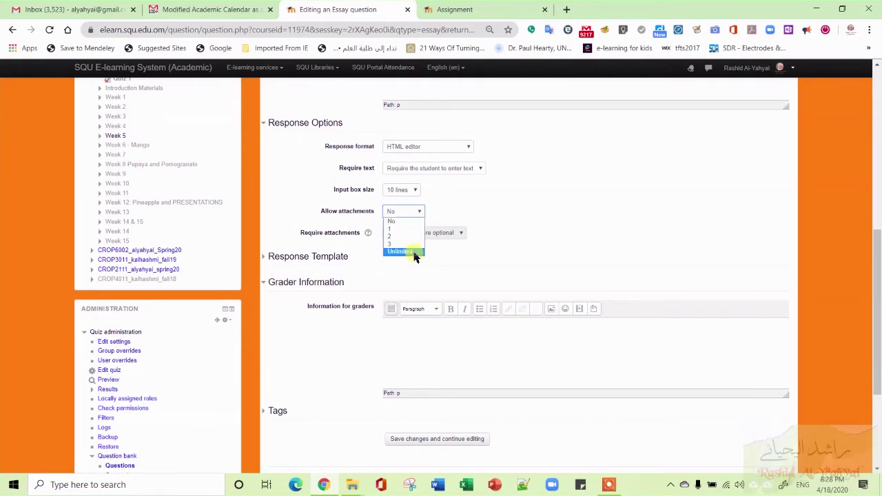
left_click(474, 204)
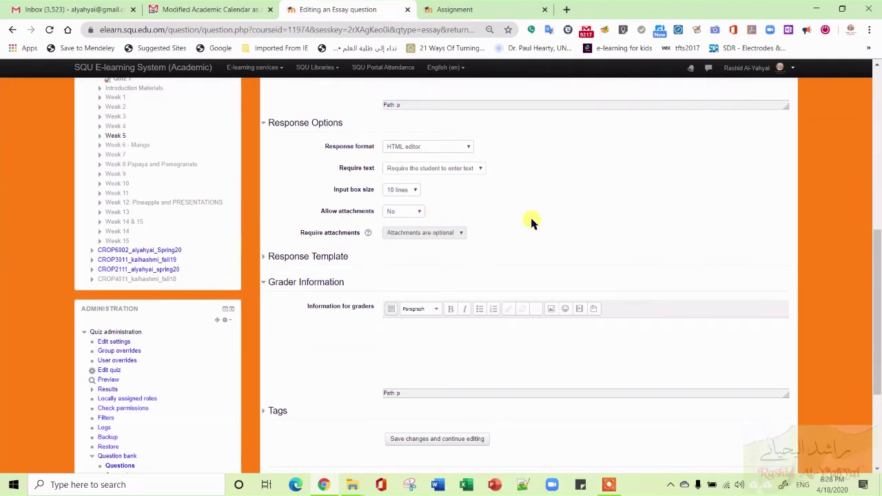
Step: Save the essay question while staying in its editing form, and open a preview of it
scroll(530, 222, "down", 1)
scroll(531, 221, "down", 3)
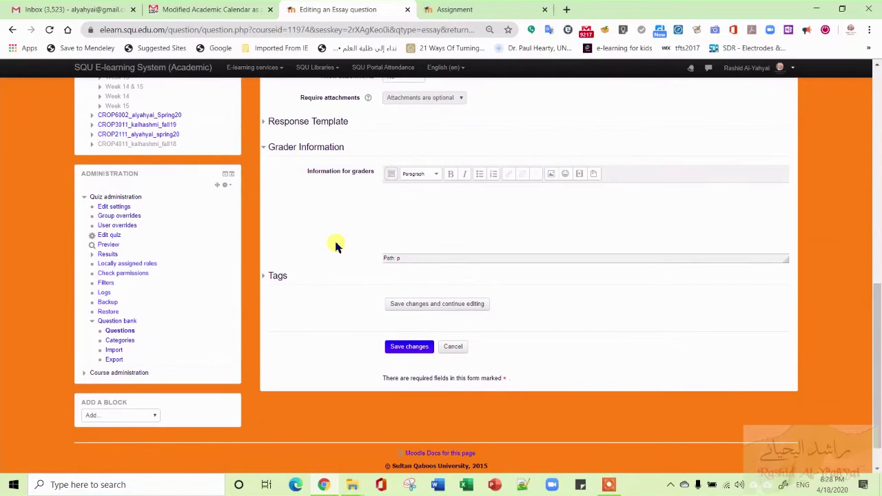
scroll(336, 246, "down", 1)
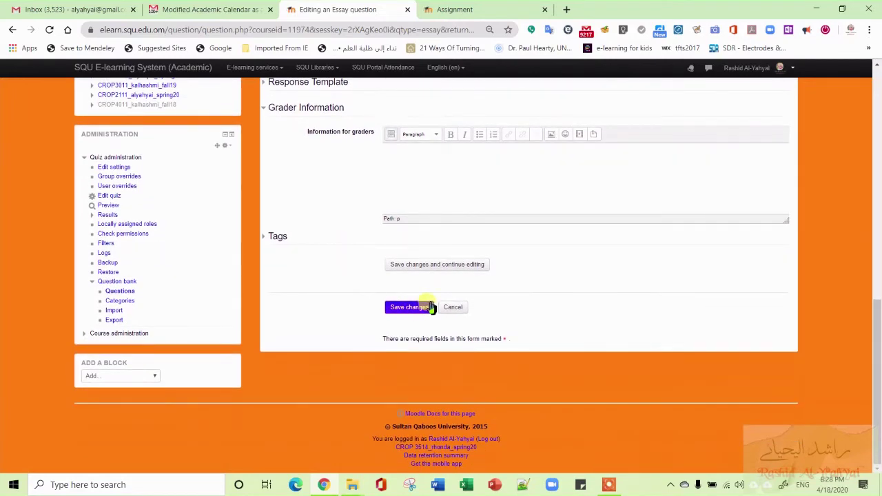
left_click(439, 267)
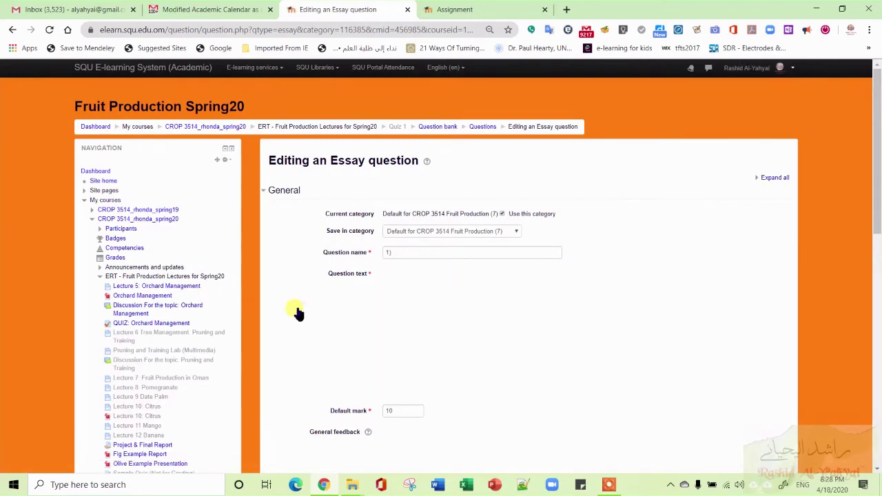
scroll(289, 316, "down", 1)
scroll(286, 318, "down", 15)
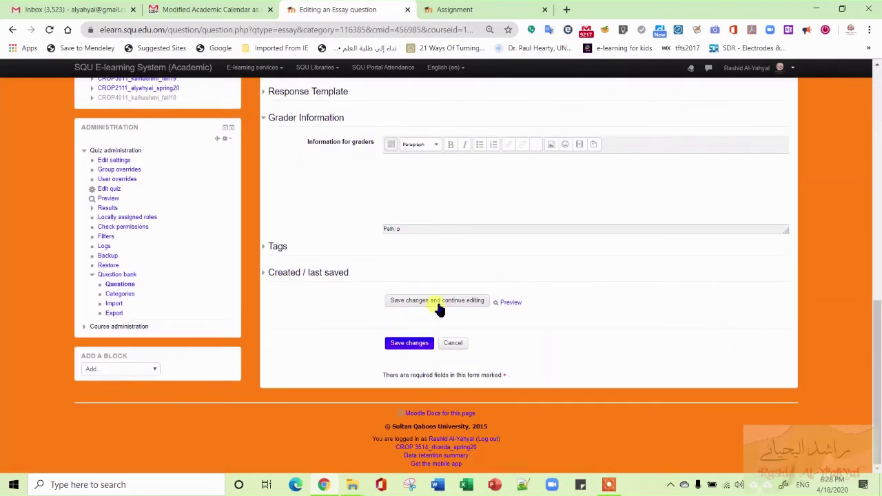
left_click(508, 303)
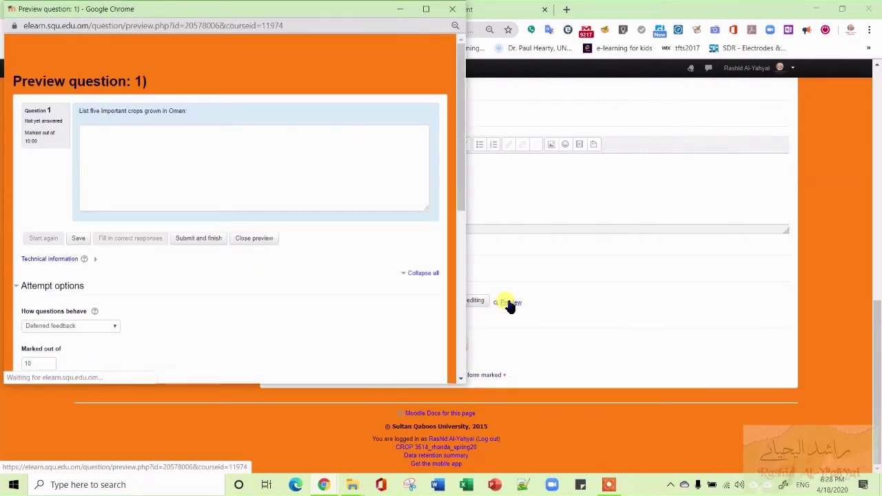
Step: Answer the previewed essay question with "this is where the students answer" and submit the attempt
left_click(126, 161)
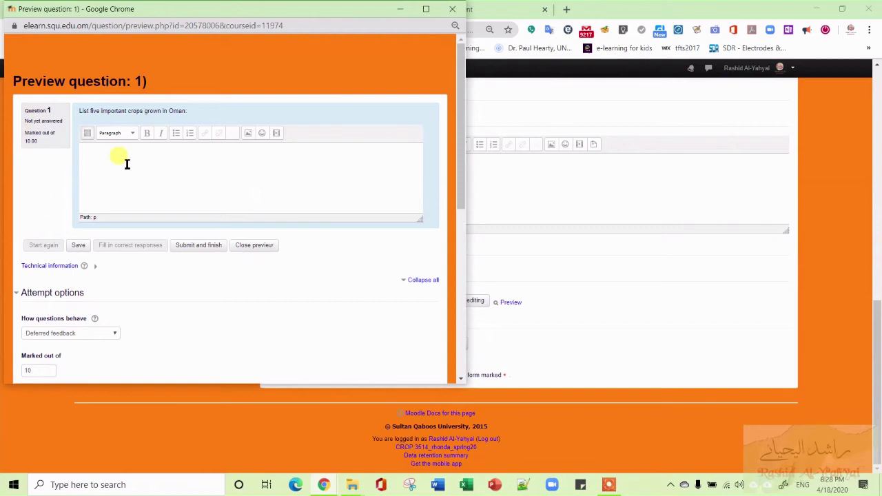
type("this is ")
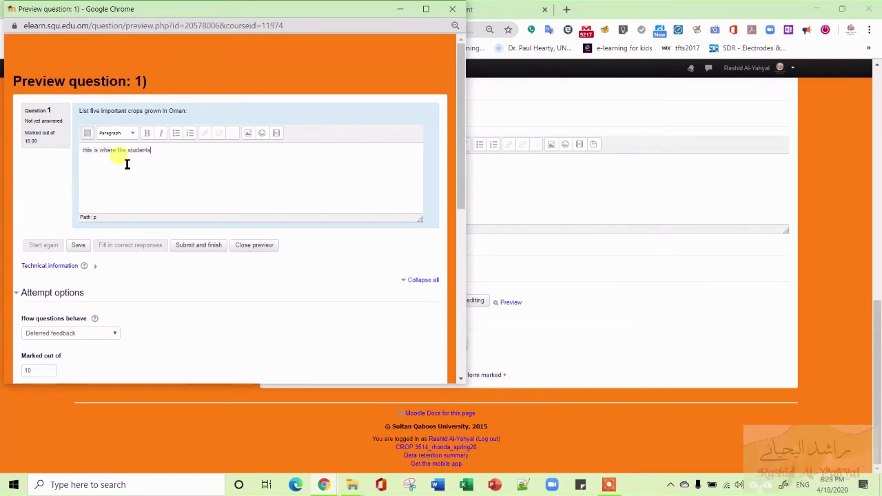
type("wher")
left_click(199, 246)
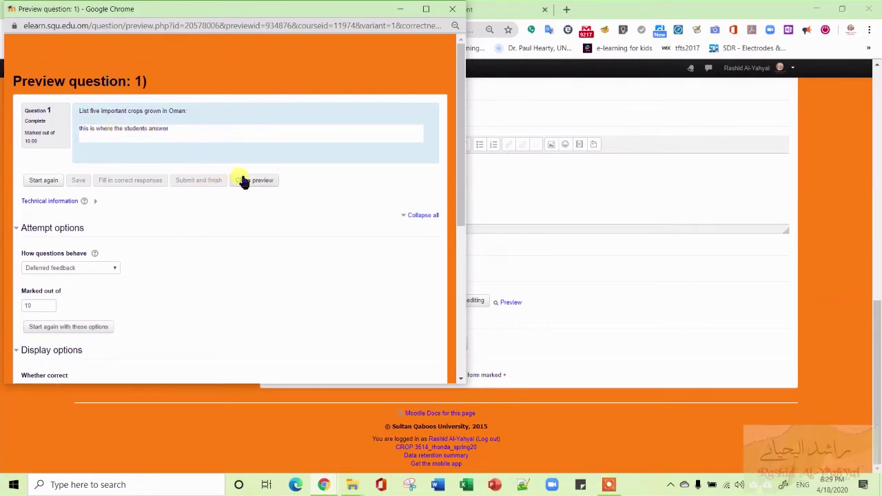
Step: Restart the essay question preview, expand the answer editor's toolbar to inspect its formatting options, and close the preview
left_click(45, 181)
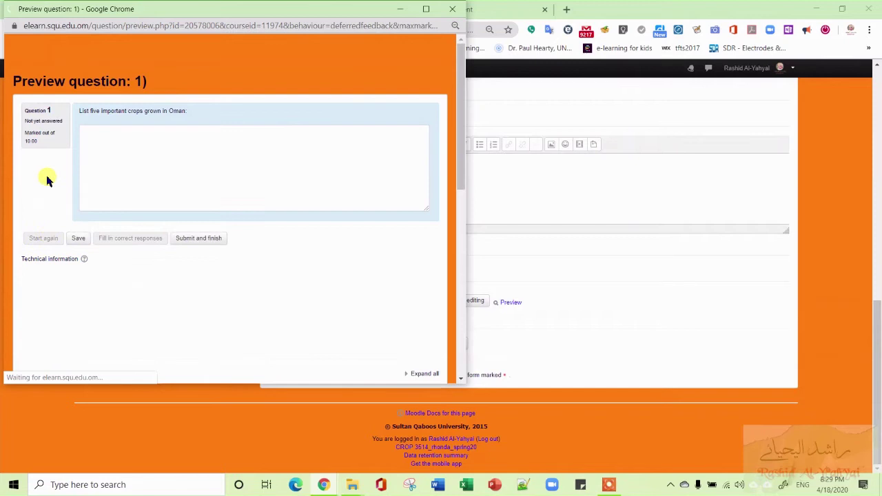
left_click(84, 134)
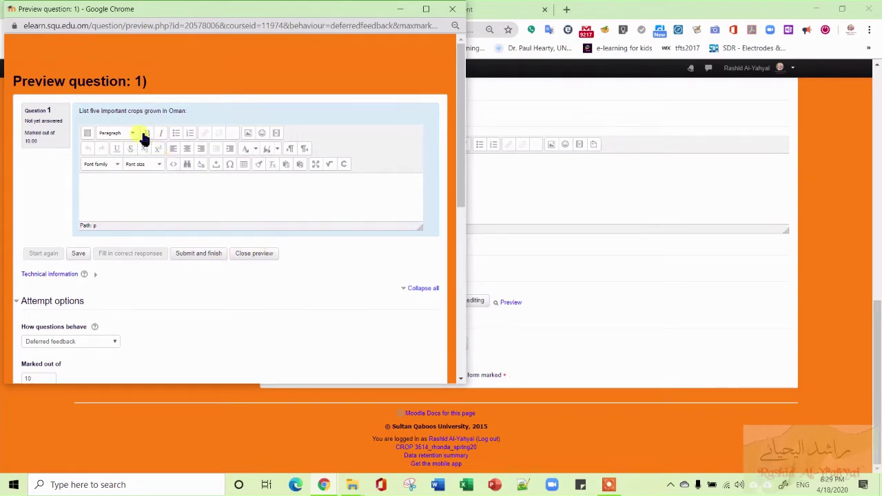
left_click(255, 253)
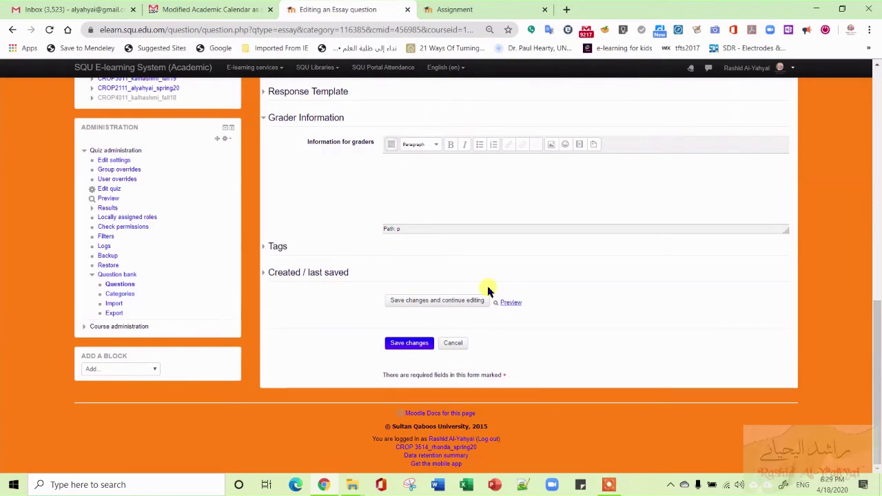
Step: Save the essay question and start a new Multiple choice question on page 1 of Quiz 1
left_click(416, 345)
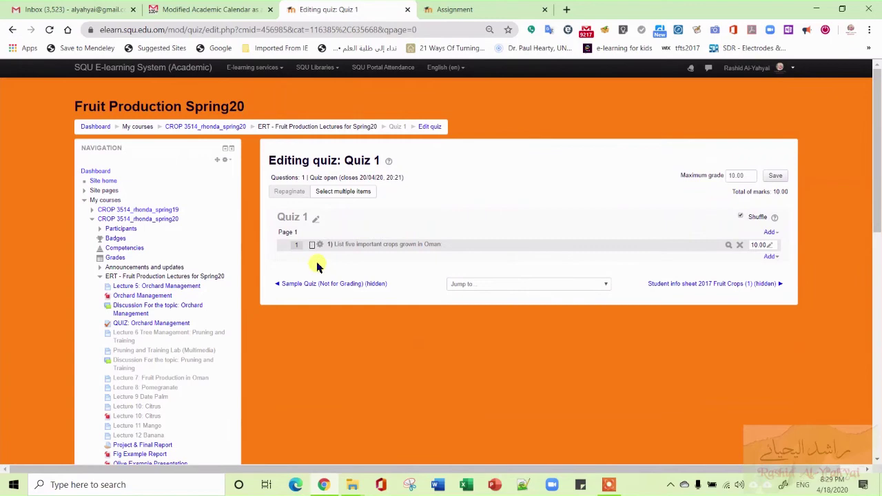
left_click(770, 234)
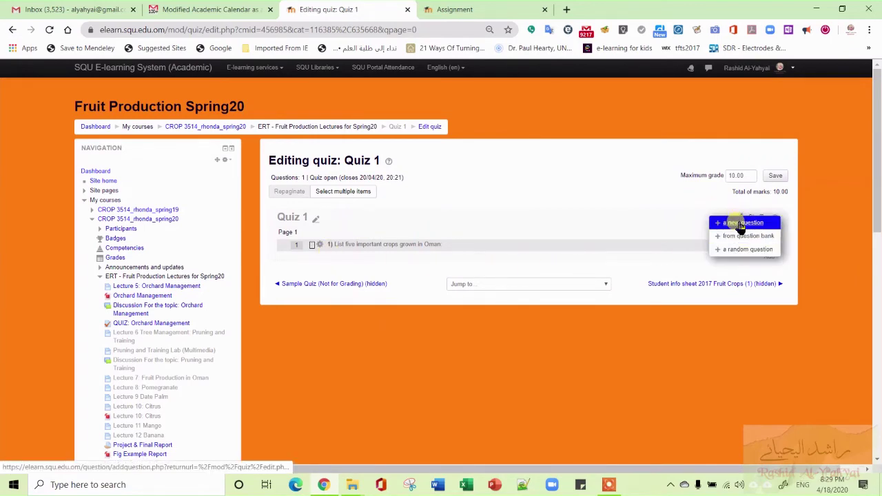
left_click(740, 224)
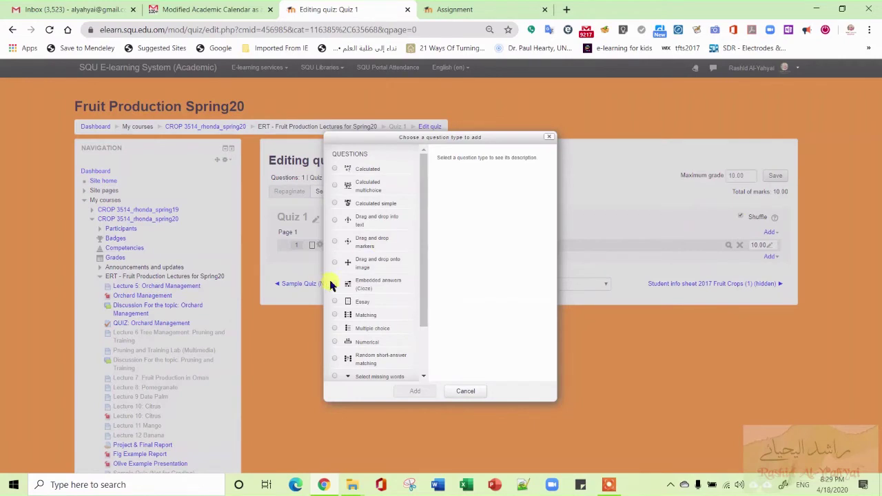
left_click(335, 328)
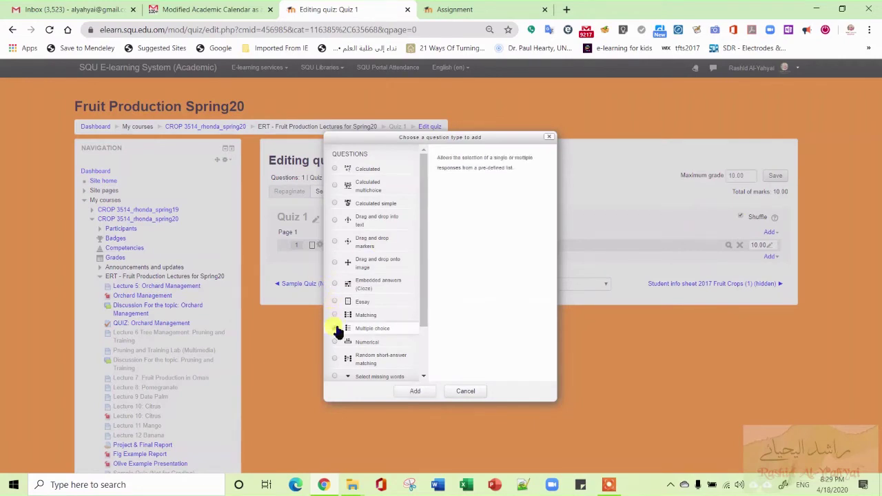
right_click(415, 392)
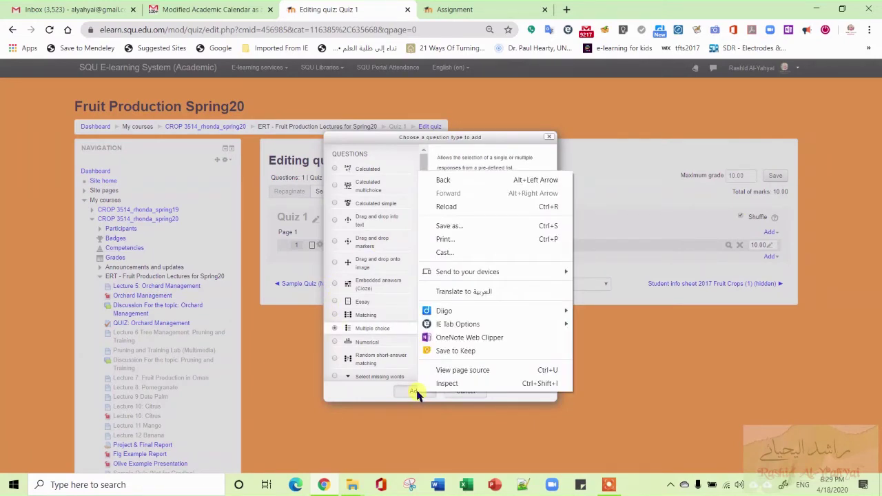
left_click(414, 392)
left_click(408, 391)
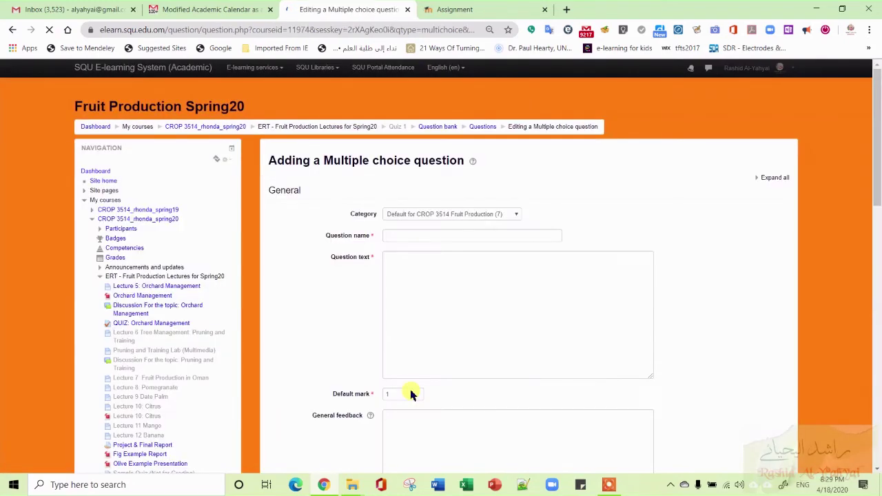
Step: Name the multiple choice question "2)" and enter "Banana color is" as its question text
scroll(416, 388, "down", 3)
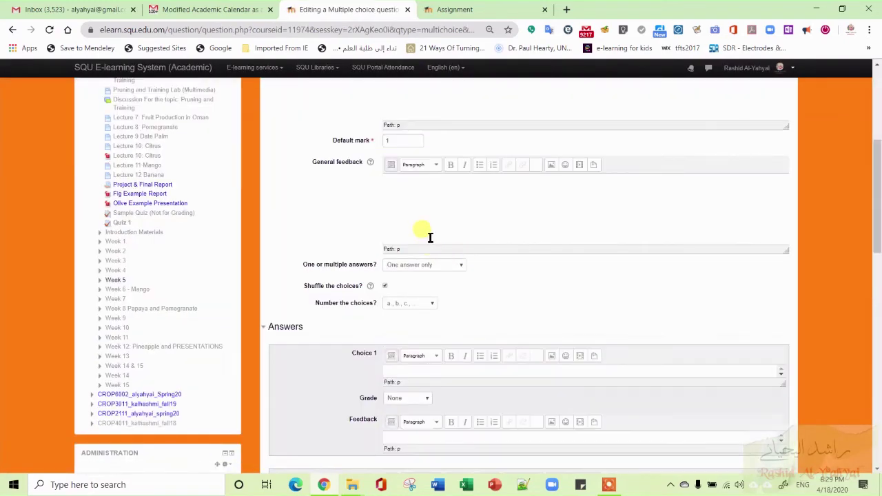
scroll(429, 237, "up", 3)
scroll(429, 237, "down", 1)
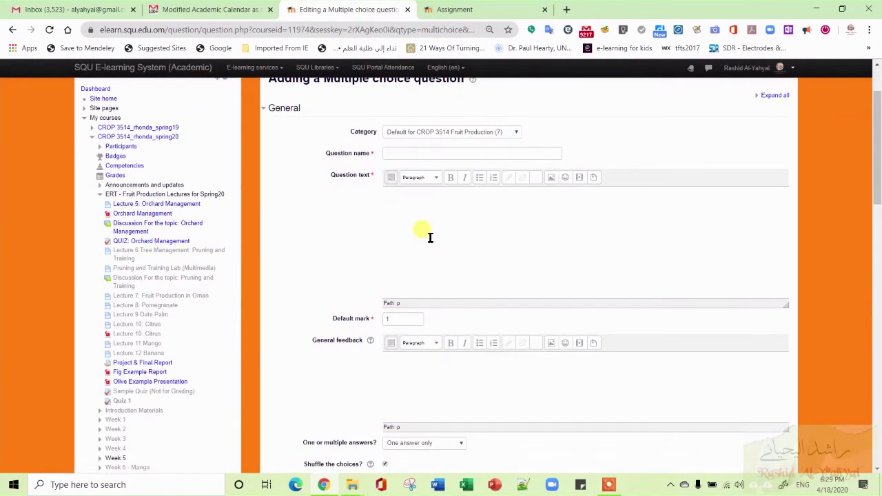
left_click(394, 152)
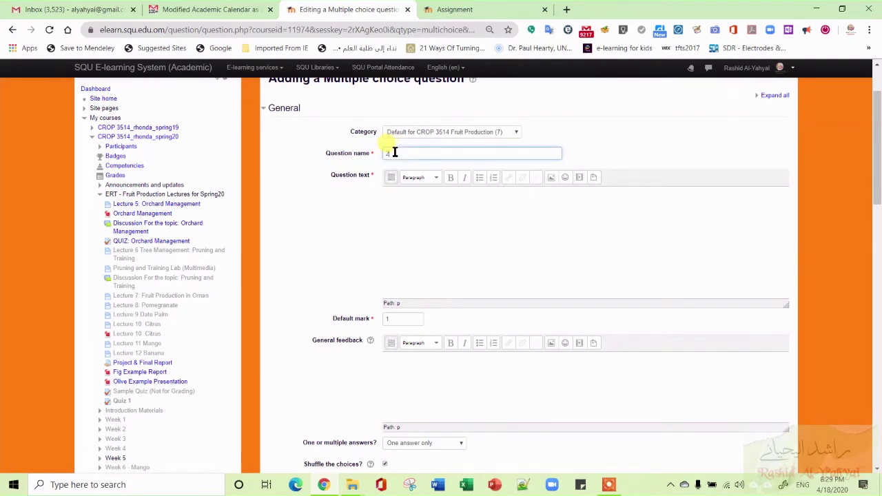
left_click(396, 200)
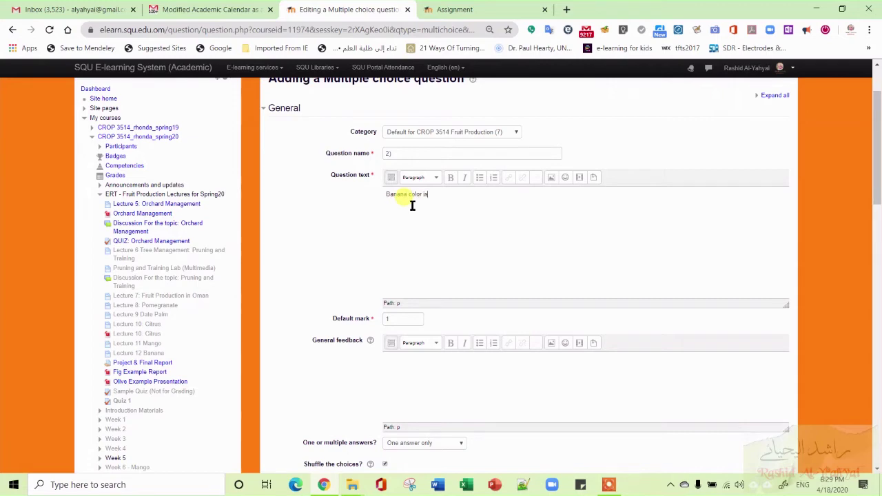
Step: Check the default mark and general feedback fields, leaving the mark at 1 and the feedback empty
scroll(412, 206, "down", 4)
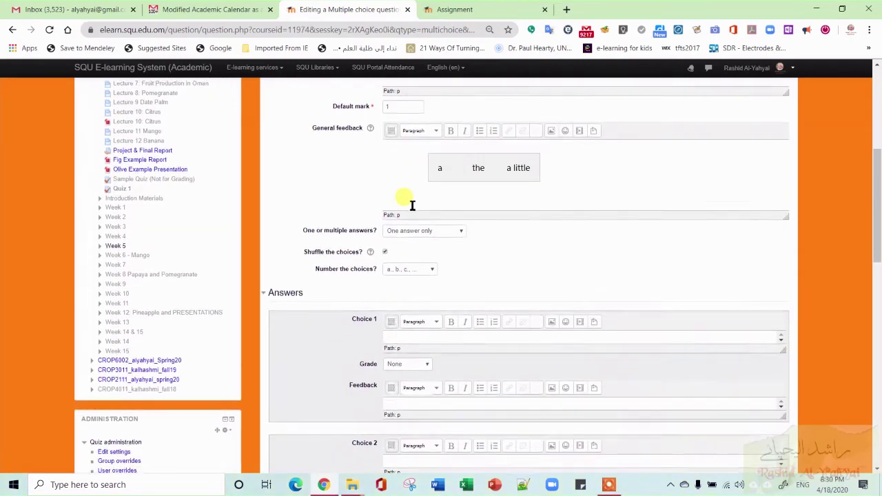
scroll(412, 205, "up", 3)
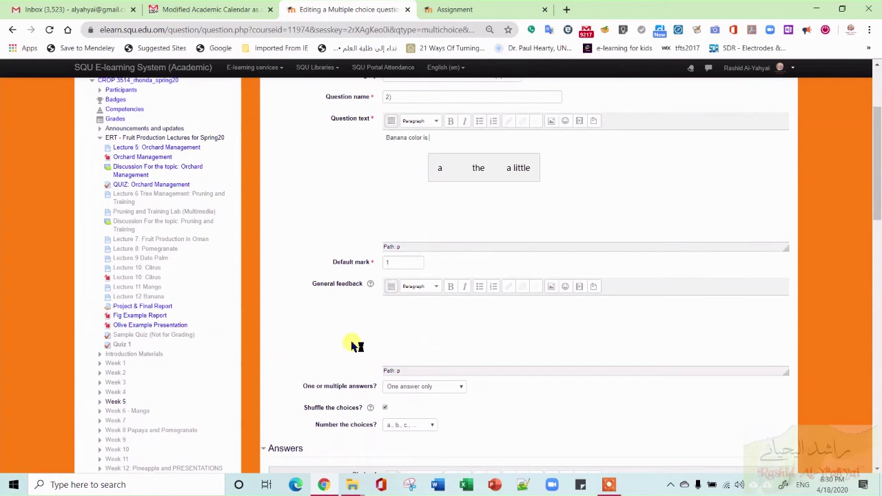
scroll(350, 345, "down", 1)
left_click(390, 243)
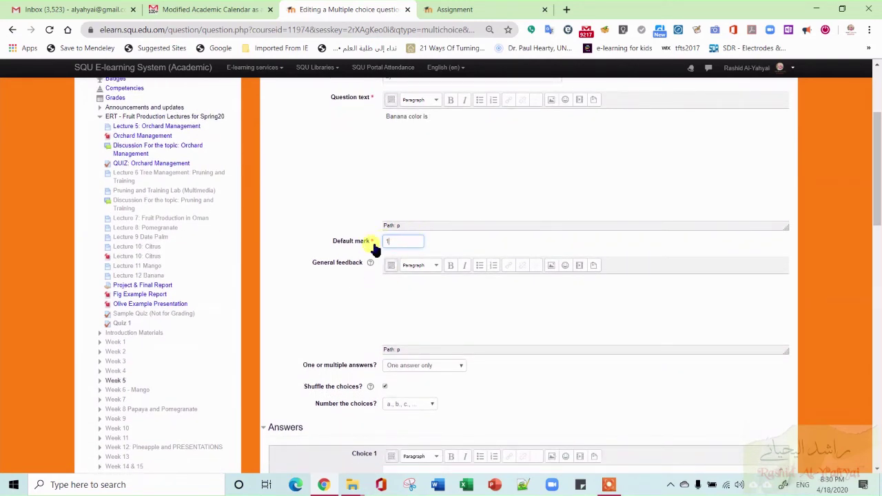
scroll(343, 293, "down", 1)
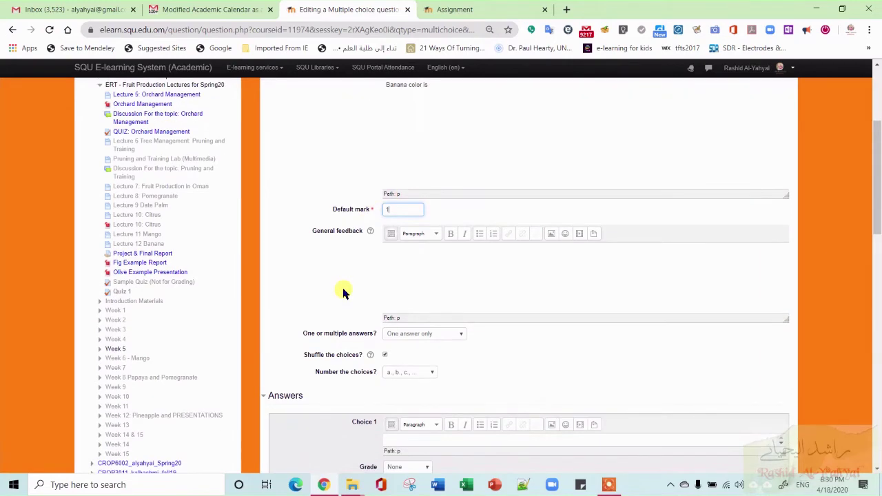
left_click(435, 267)
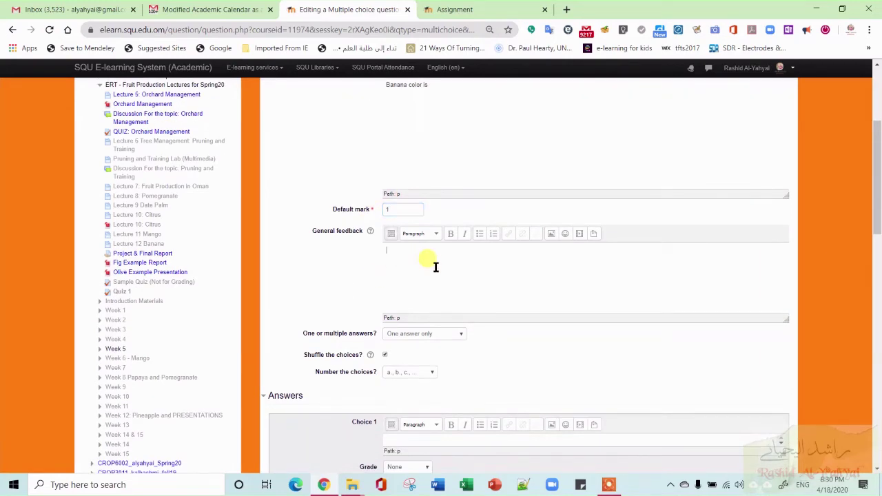
Step: Review the answer-count and choice numbering options, keeping One answer only and a., b., c. numbering
scroll(435, 267, "down", 5)
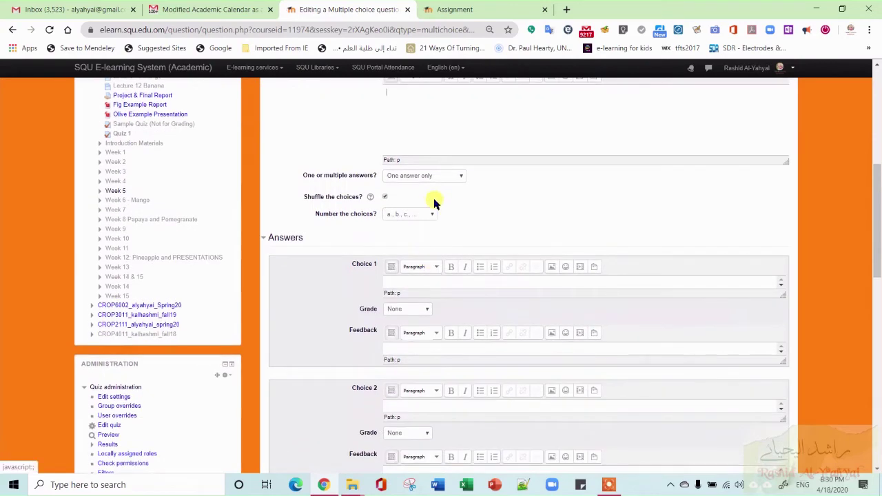
left_click(425, 177)
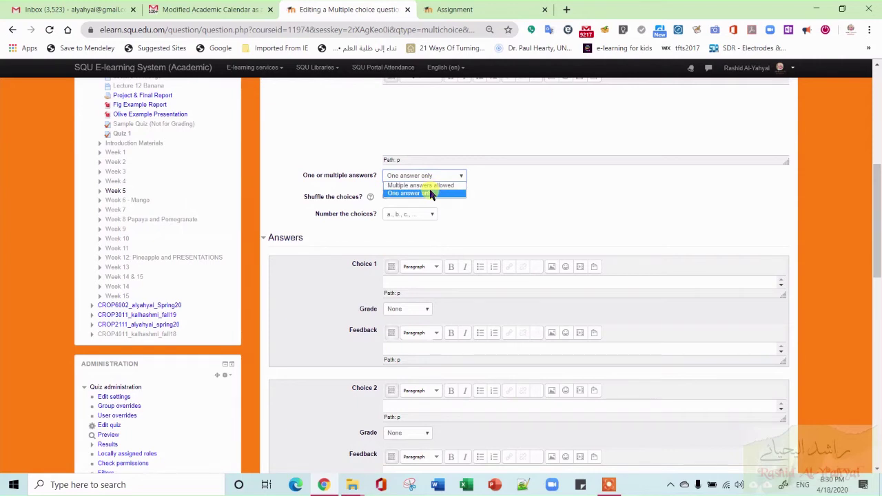
left_click(430, 193)
scroll(333, 258, "down", 1)
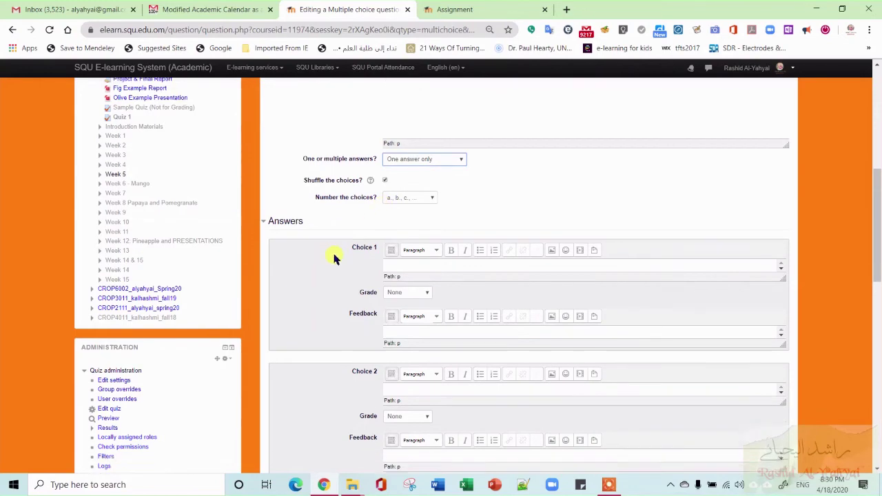
scroll(333, 259, "down", 3)
left_click(405, 153)
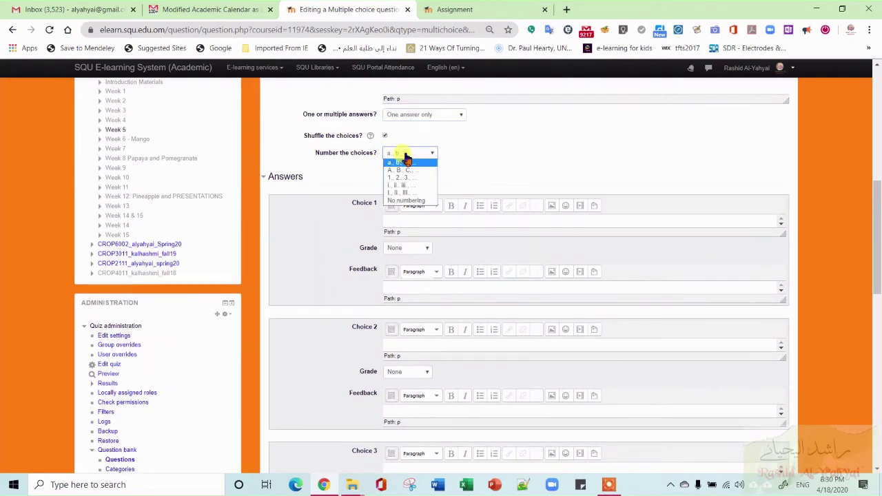
left_click(484, 135)
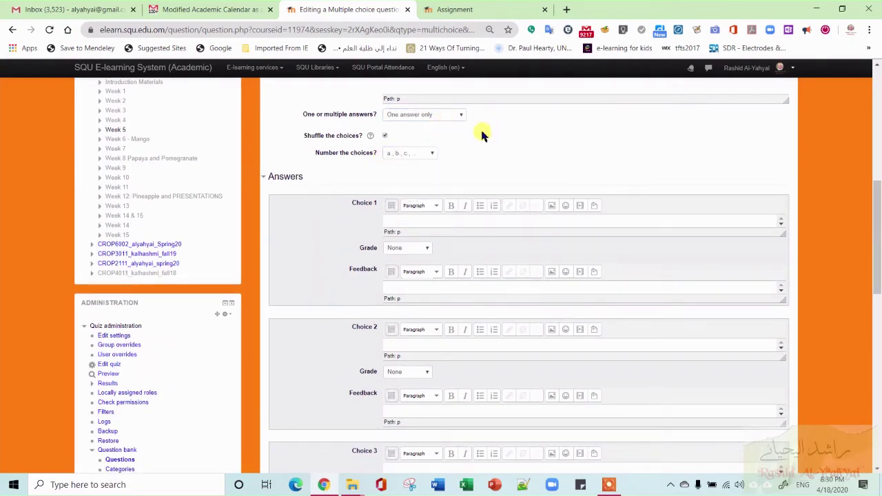
Step: Enter "Yellow" as Choice 1 and set its grade to 100%
scroll(296, 250, "down", 1)
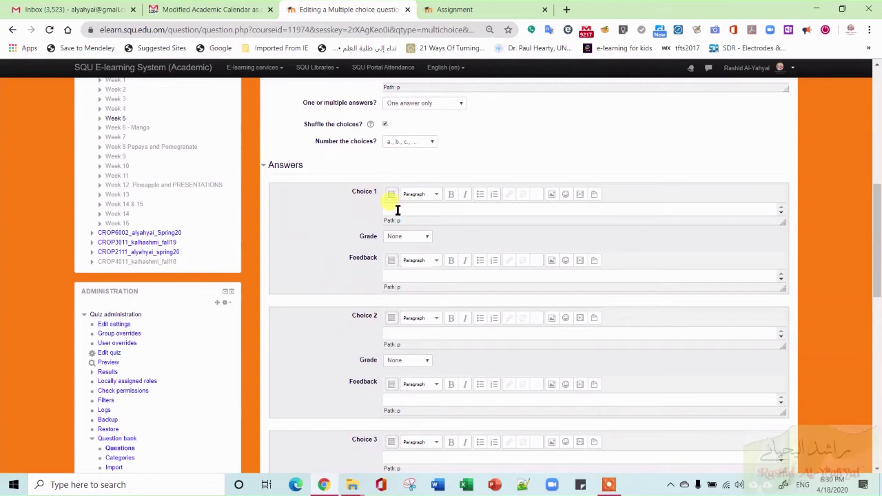
type("ow")
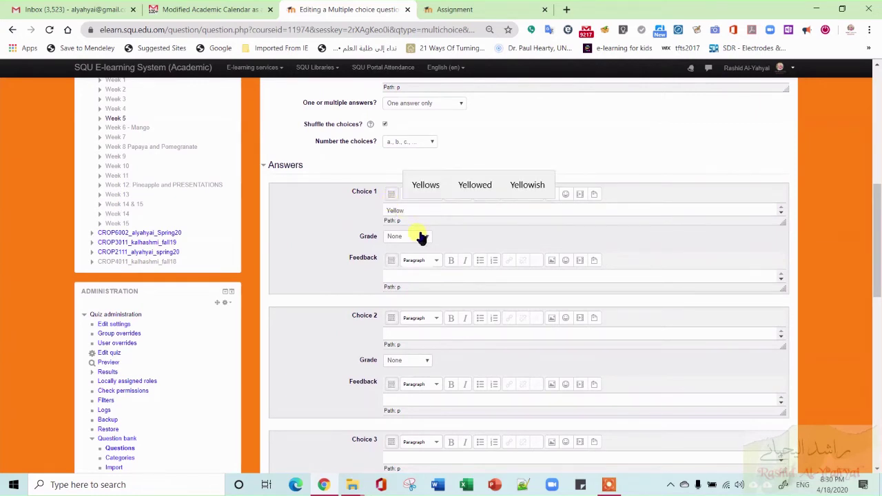
key("BackSpace")
key("BackSpace")
key("BackSpace")
key("BackSpace")
key("BackSpace")
key("BackSpace")
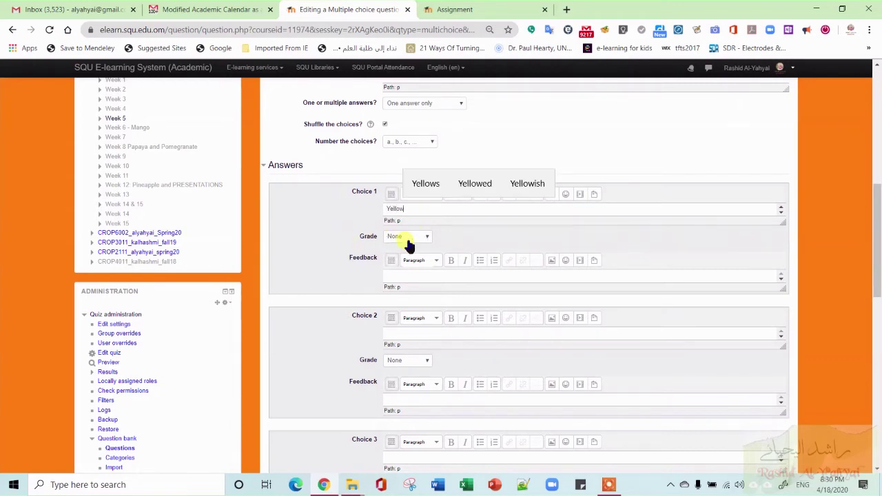
left_click(425, 247)
left_click(426, 242)
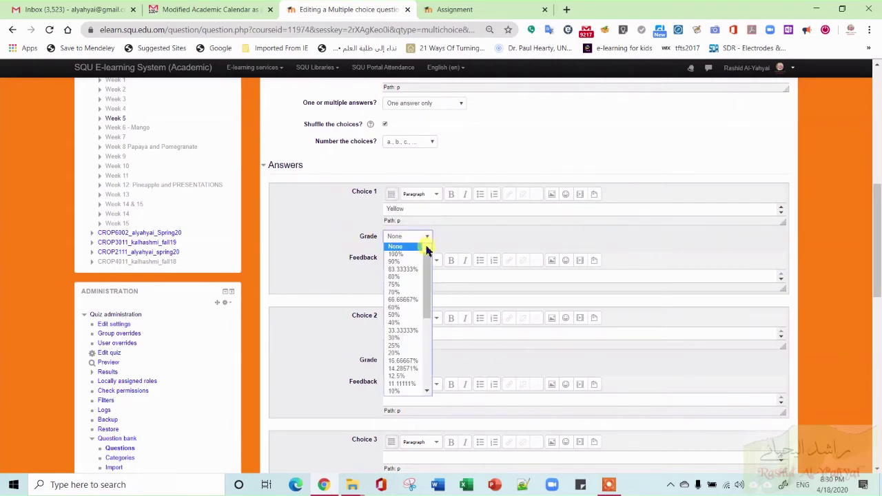
left_click(417, 253)
Step: Enter "Red" as Choice 2 and "Blue" as Choice 3, leaving both grades at None
scroll(330, 238, "down", 1)
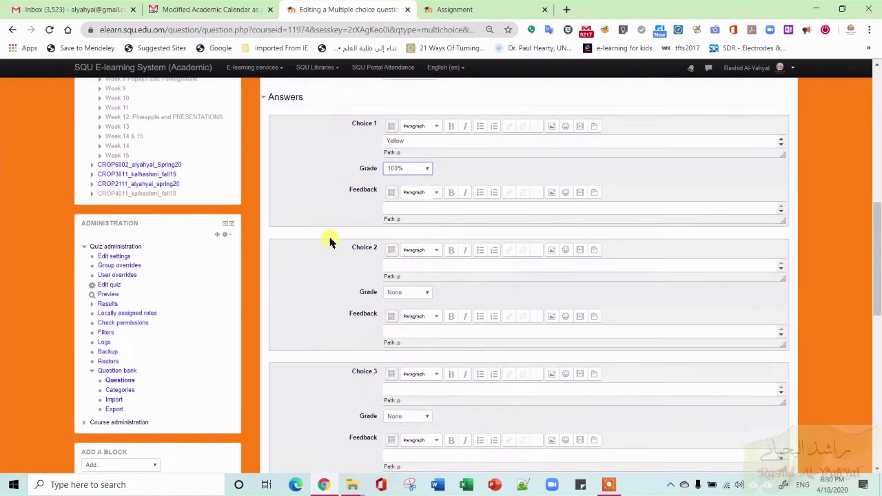
scroll(329, 241, "down", 1)
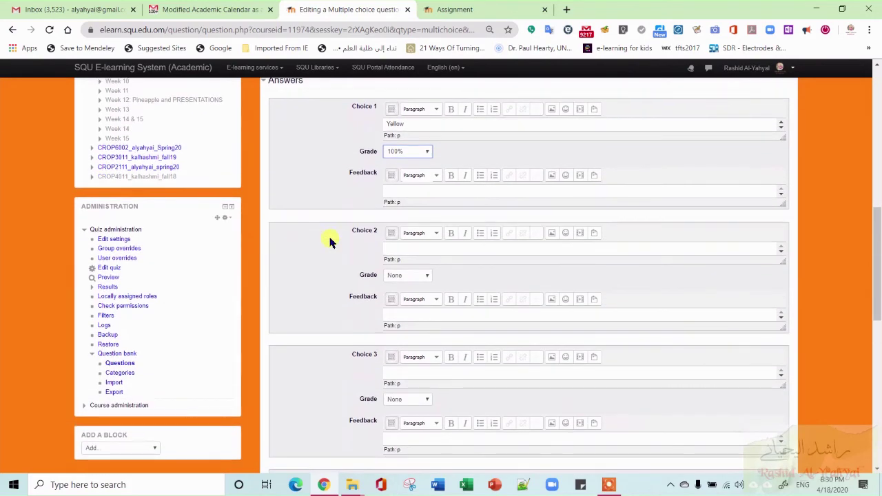
left_click(403, 250)
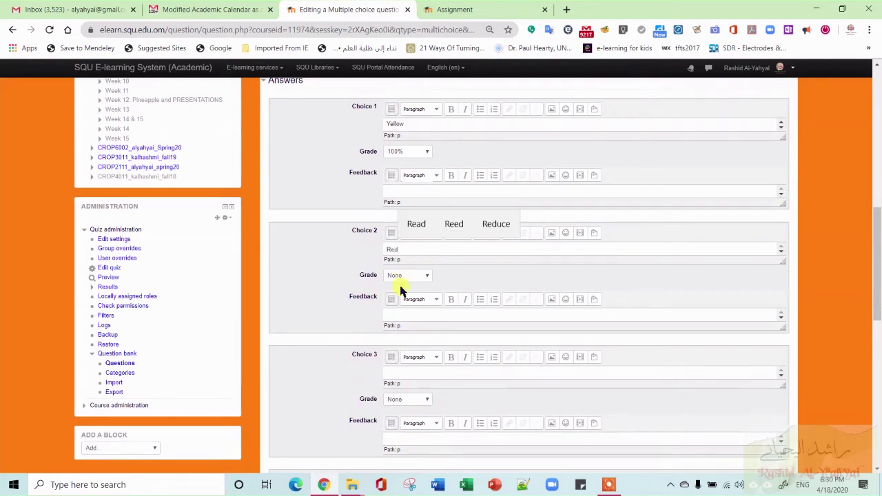
left_click(393, 376)
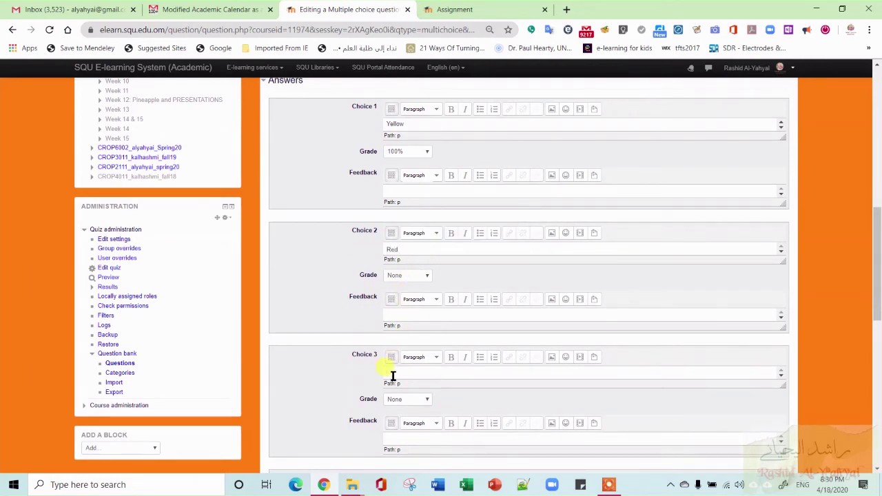
type("Blue")
scroll(351, 388, "down", 7)
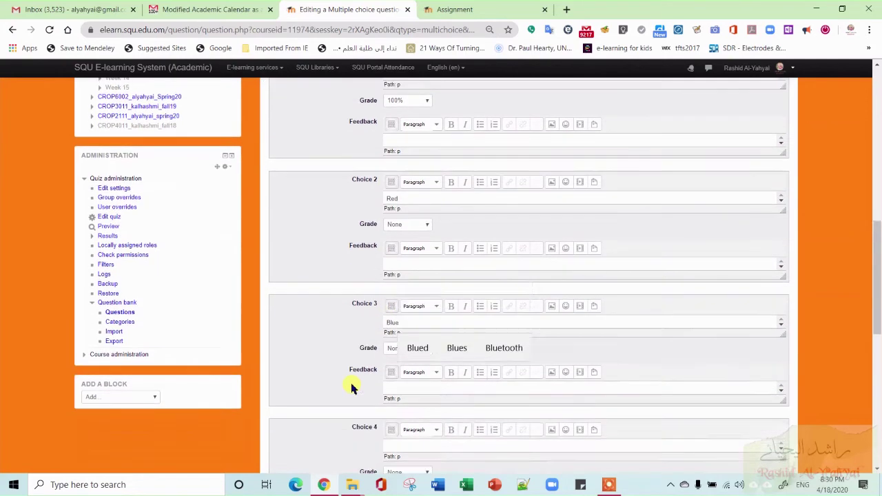
Step: Save the multiple choice question while continuing to edit it, and open its preview
scroll(352, 388, "down", 1)
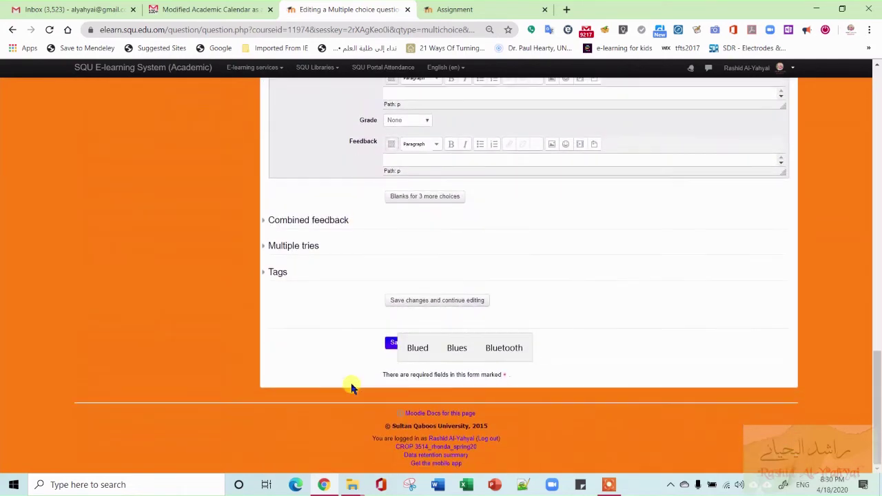
left_click(469, 303)
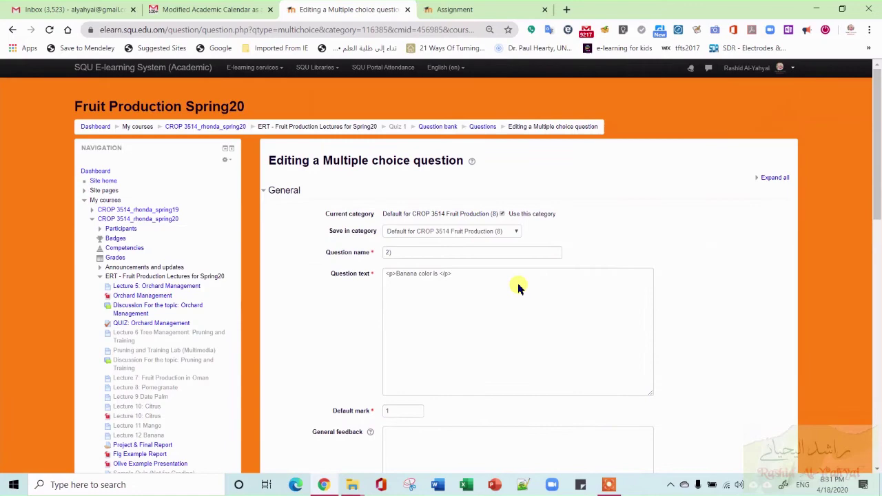
scroll(519, 287, "down", 5)
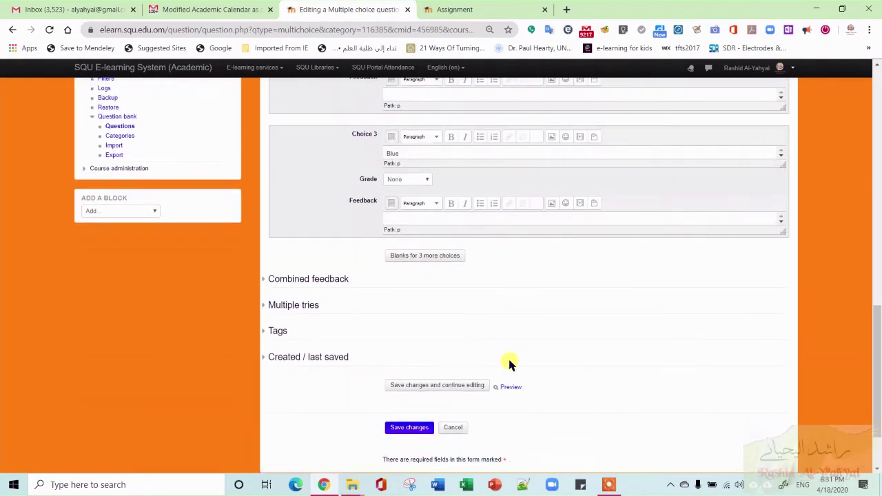
left_click(510, 387)
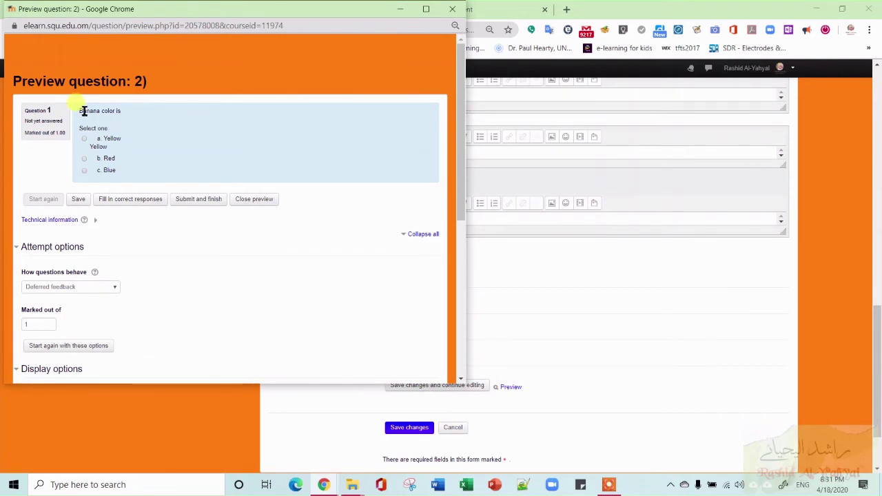
Step: Check the question text in the preview, close the preview and save the multiple choice question to the quiz
left_click_drag(81, 110, 103, 139)
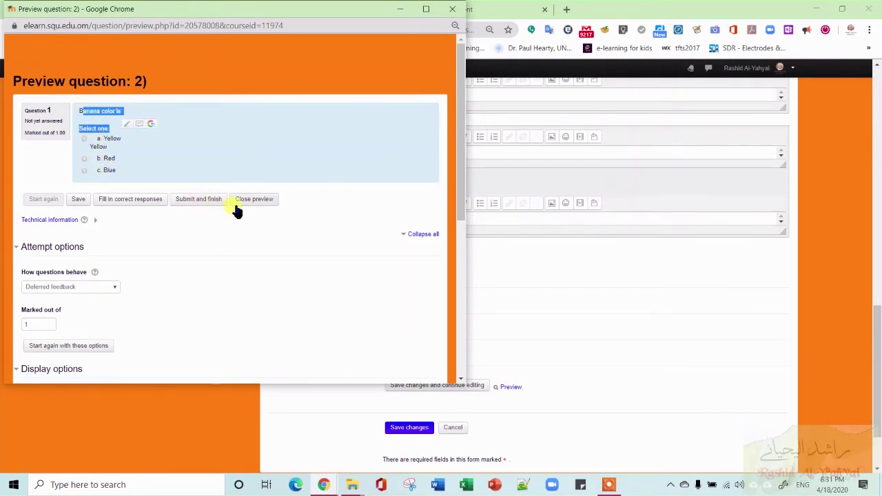
left_click(609, 485)
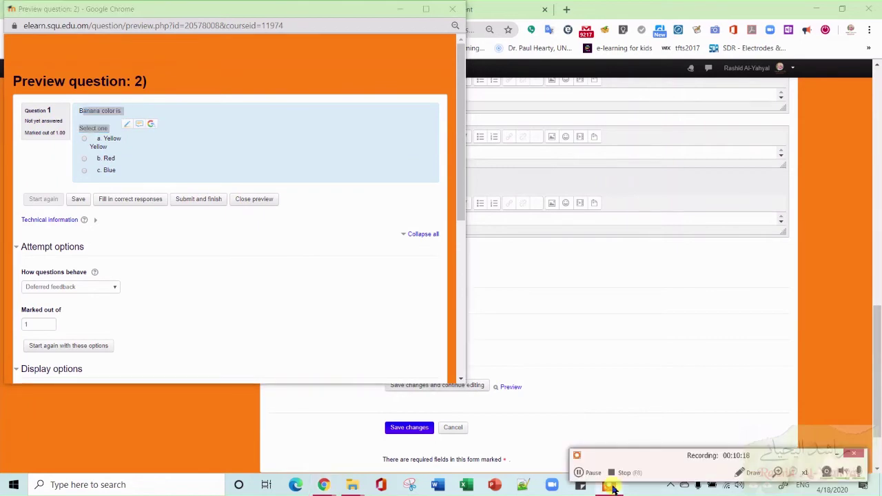
left_click(252, 204)
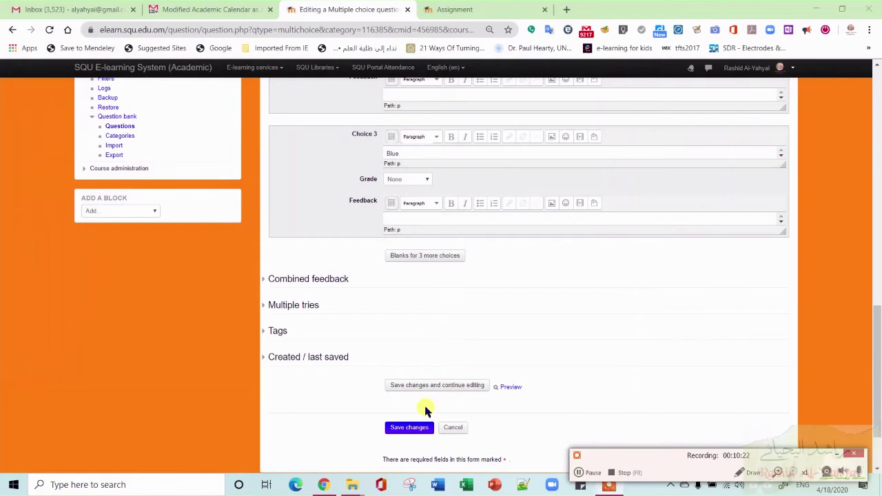
left_click(401, 427)
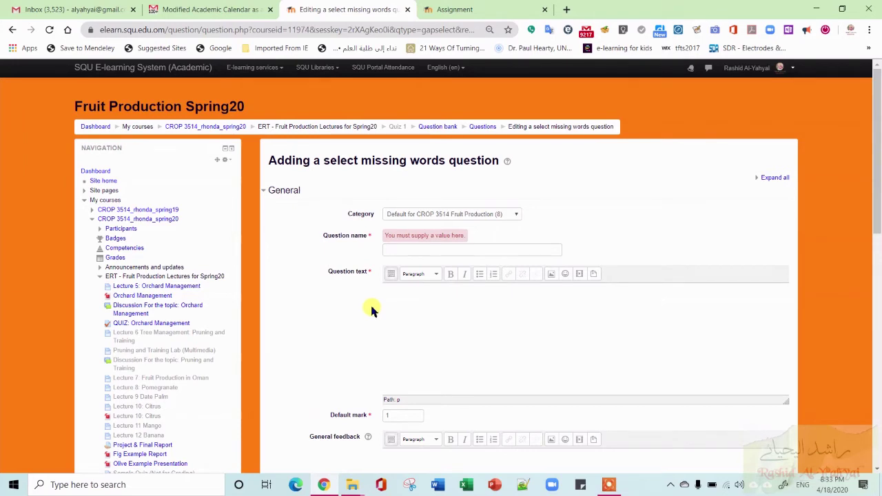
Step: Name the select missing words question "3)" and enter the text lines "Tomato color is [[1]]", "cucumber is [[2]]" and "banana is [[3]]"
left_click(416, 253)
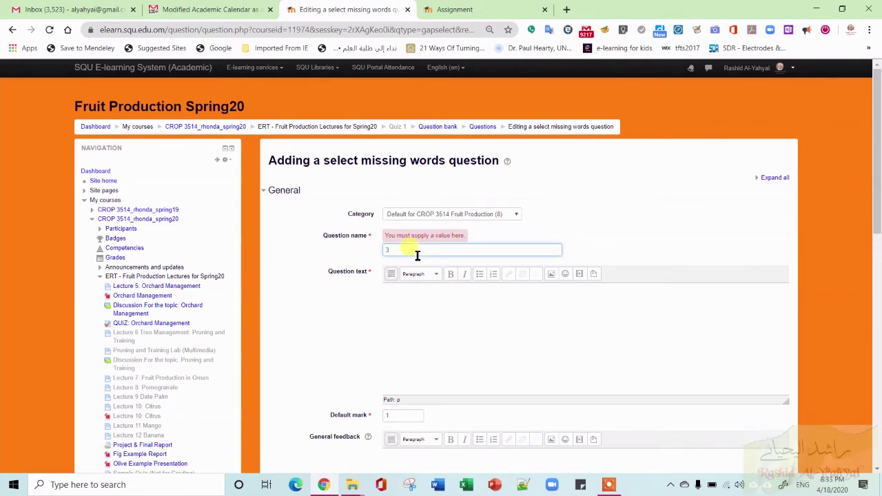
left_click(421, 315)
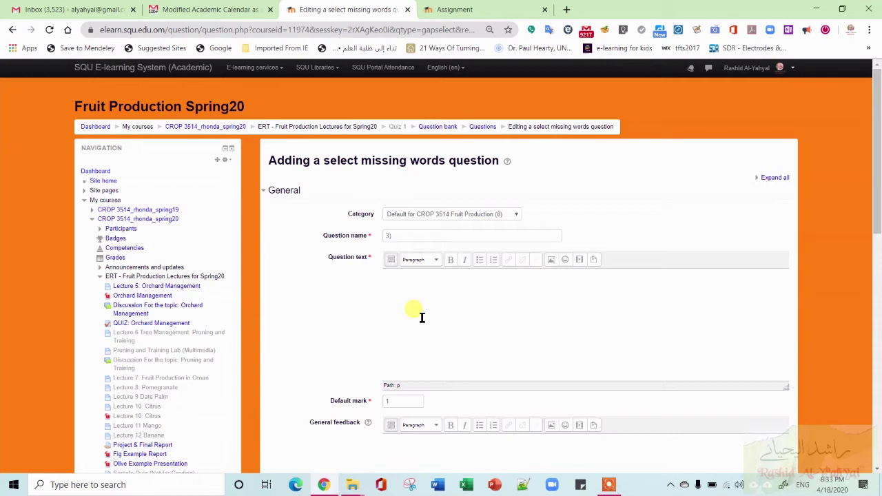
type("Tomato color is ")
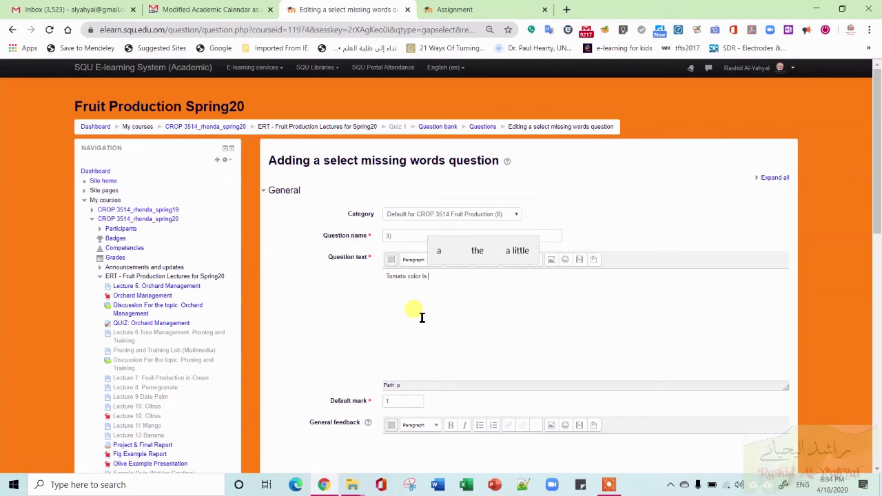
type("[[1")
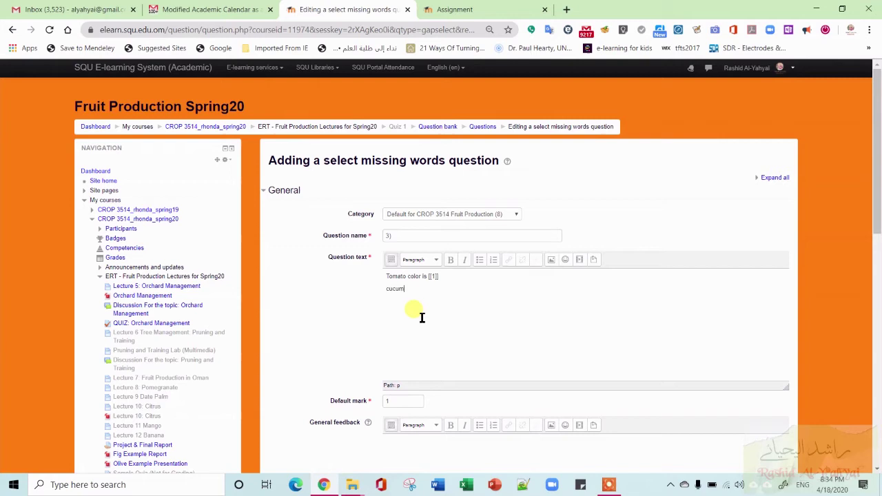
type("be")
type("r is")
type(" [[")
type("is [")
Step: Enter "Red" as Choice 1, "Green" as Choice 2 and "Yellow" as Choice 3, matching the numbered gaps
scroll(422, 317, "down", 5)
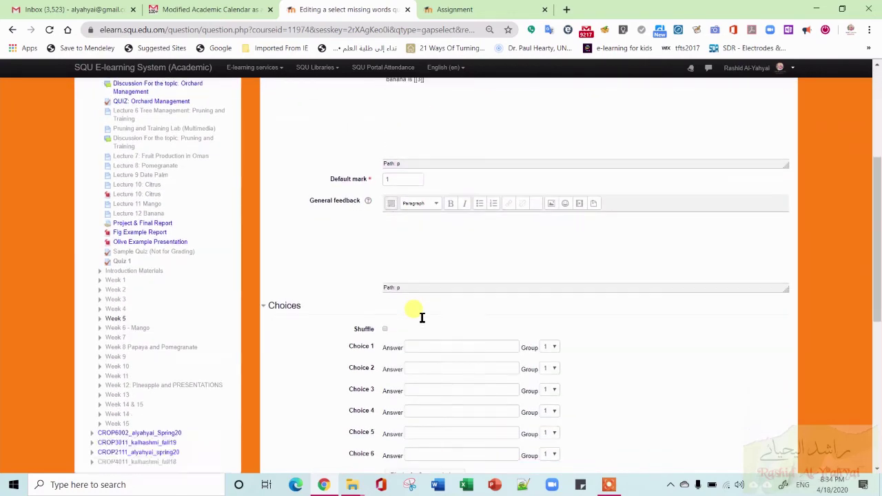
scroll(422, 317, "up", 3)
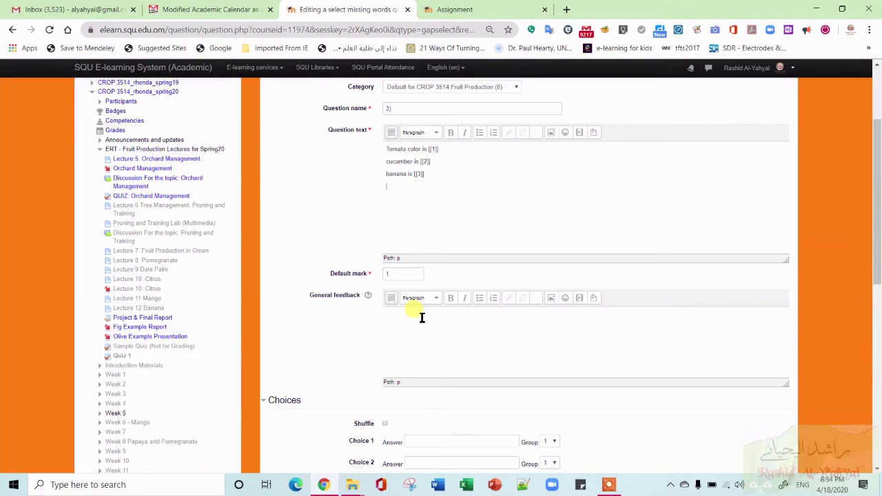
scroll(422, 317, "down", 2)
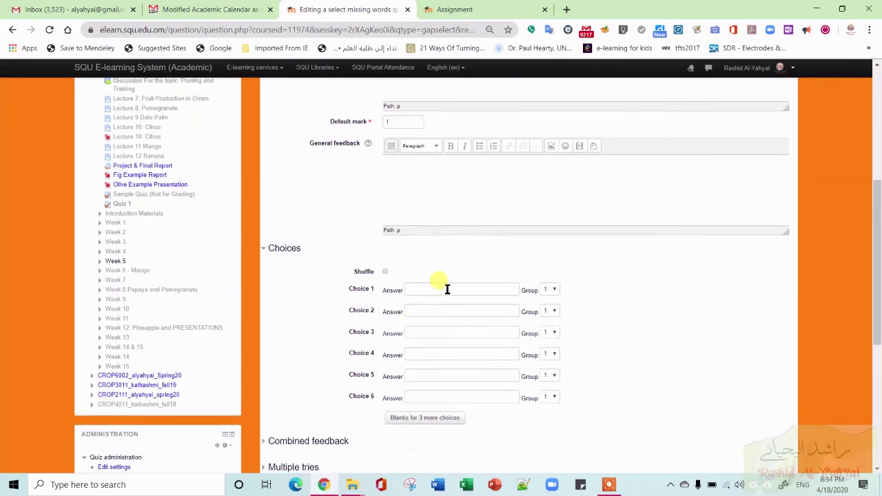
left_click(447, 290)
left_click(419, 312)
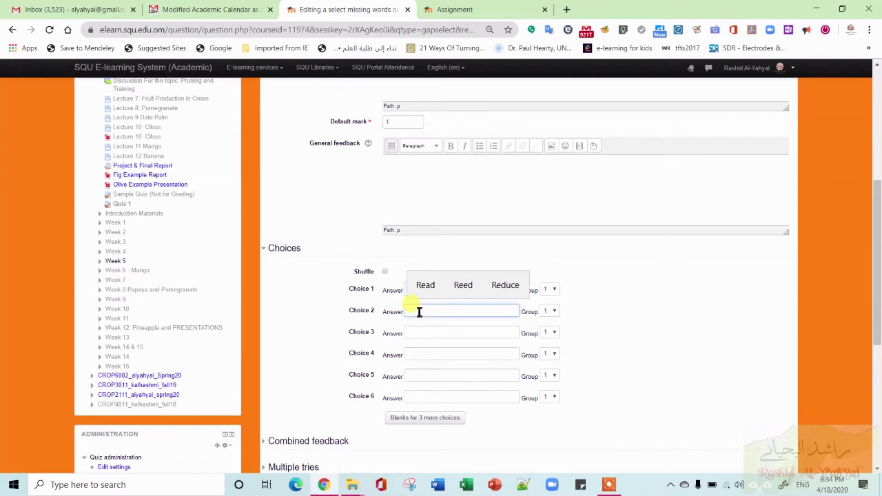
type("Green")
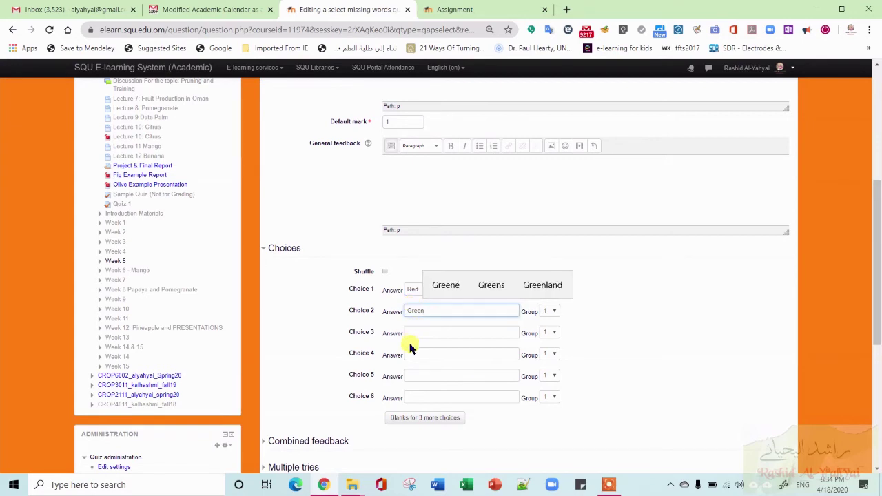
left_click(428, 332)
type("Ye")
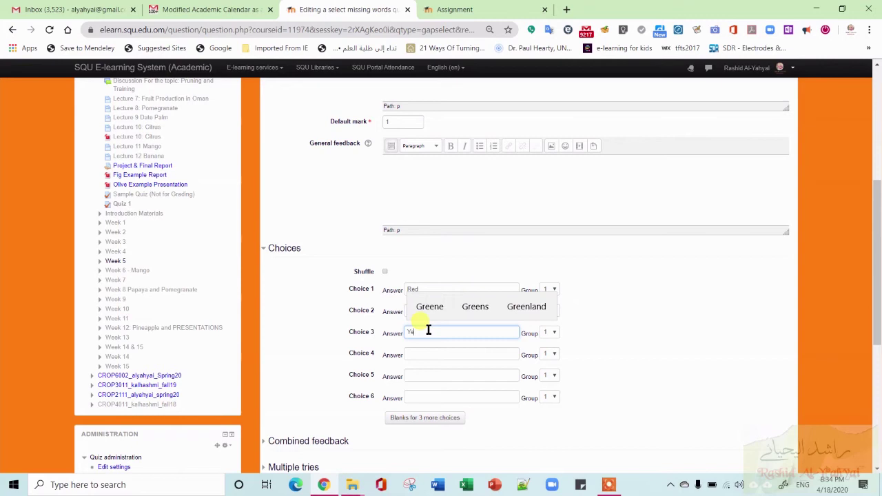
type("llow")
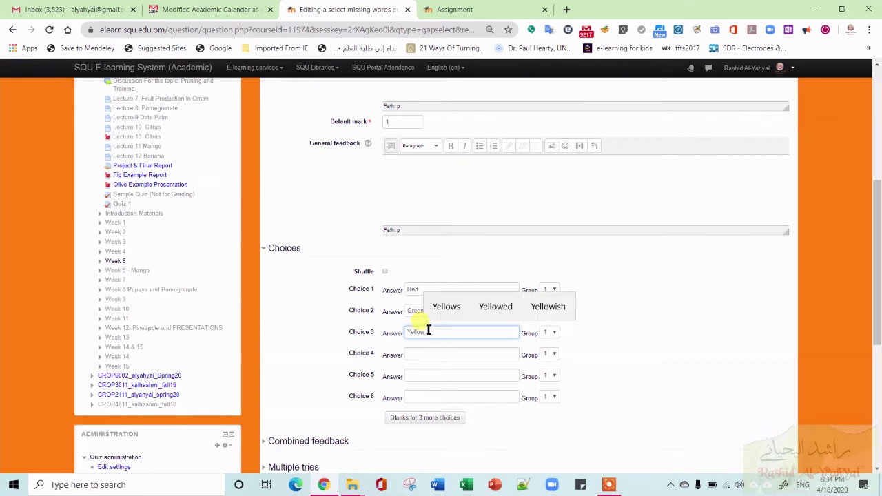
Step: Enable shuffling of the choices and add "Blue" as Choice 4 for an extra wrong answer
left_click(382, 273)
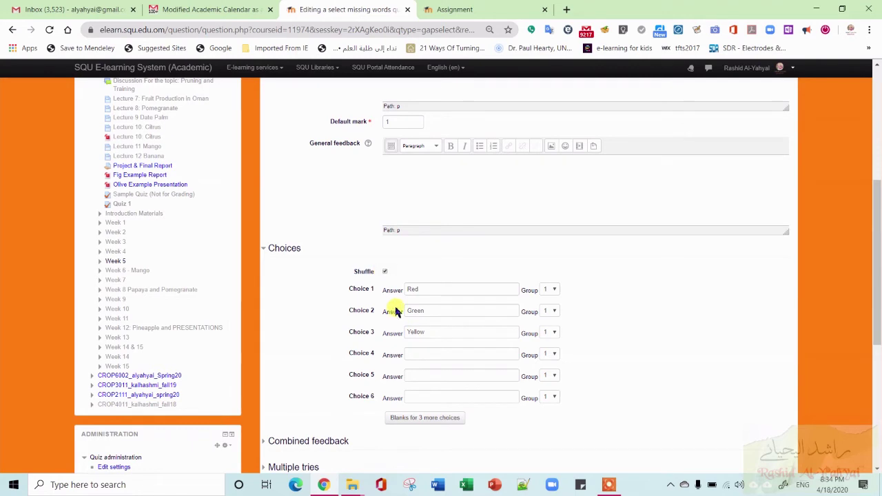
left_click(417, 357)
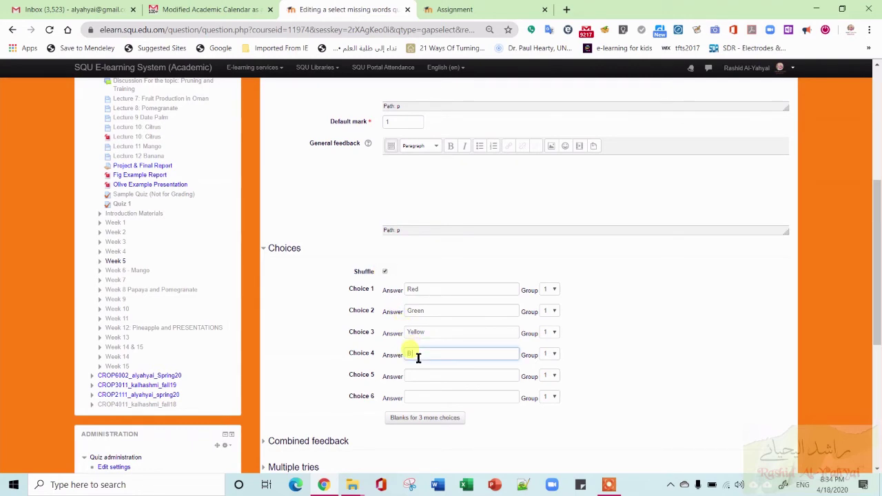
type("Blue")
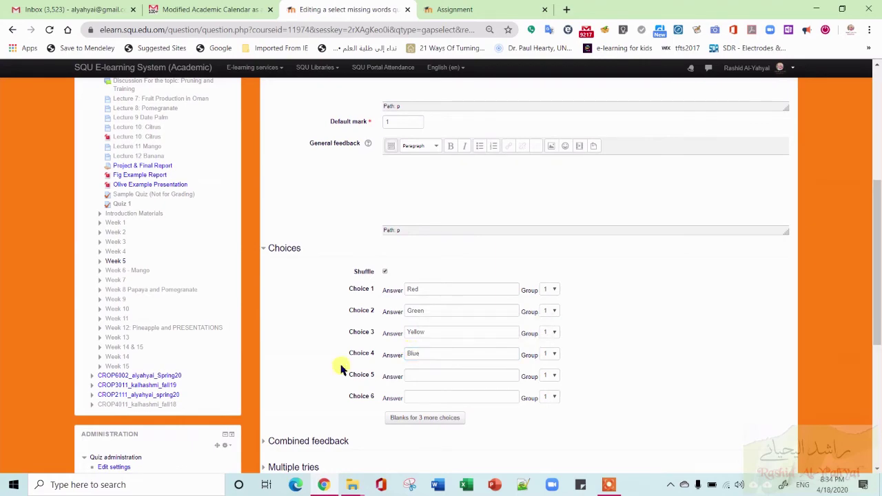
Step: Save the select missing words question while continuing to edit it, and open its preview
scroll(340, 369, "down", 3)
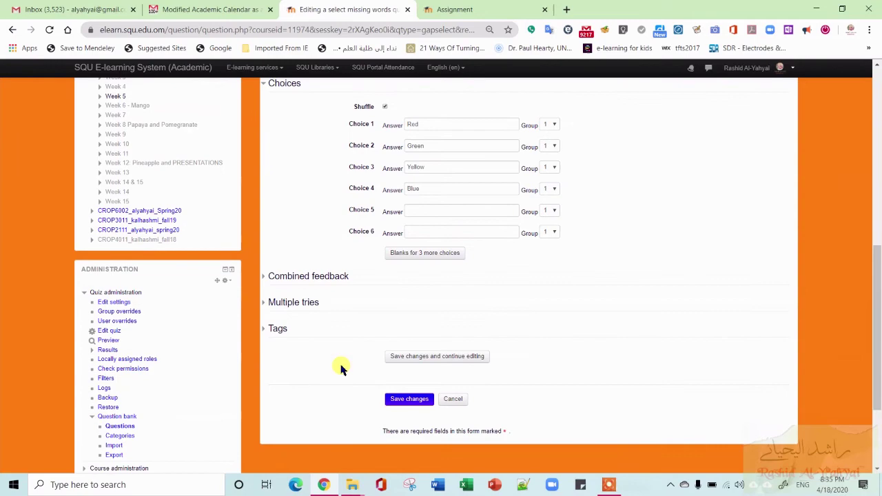
left_click(430, 358)
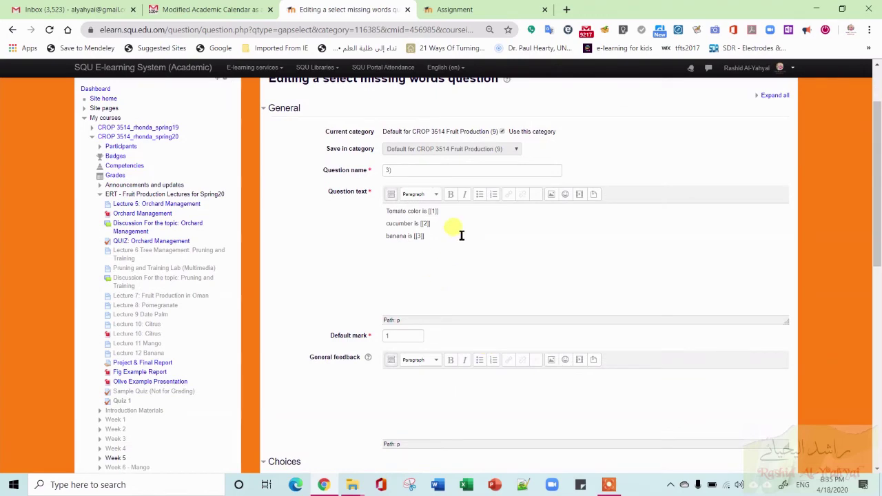
scroll(374, 279, "down", 4)
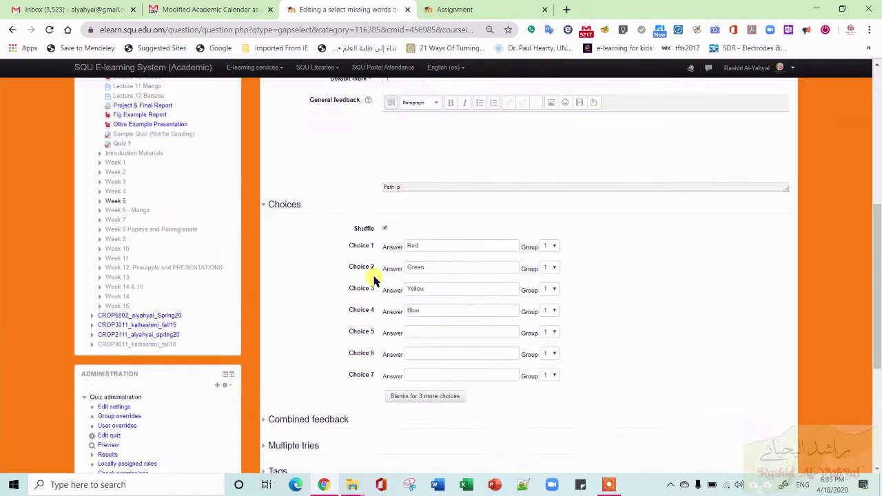
scroll(462, 368, "down", 3)
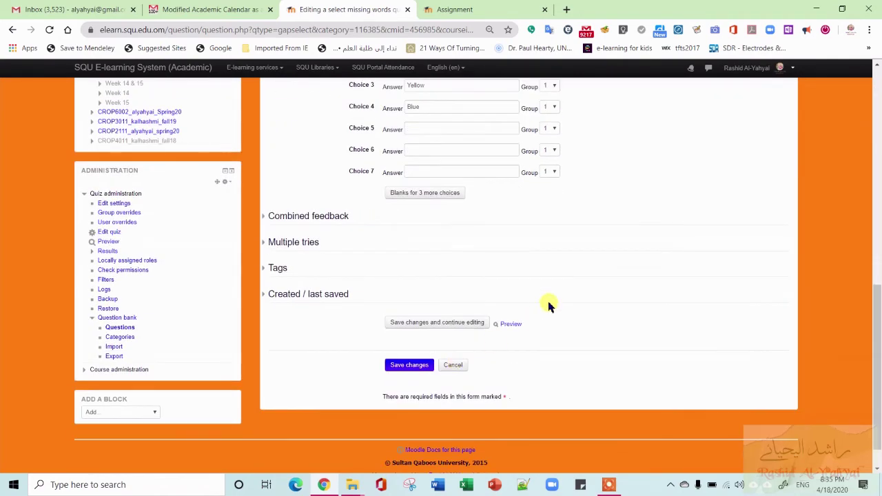
left_click(511, 325)
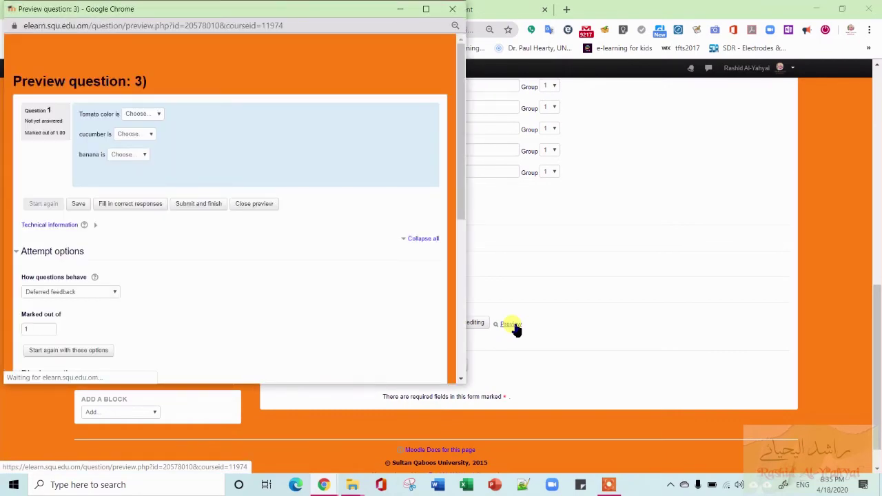
Step: Test the previewed question by answering Green for tomato, Red for cucumber and Yellow for banana, and submit the attempt
left_click(153, 116)
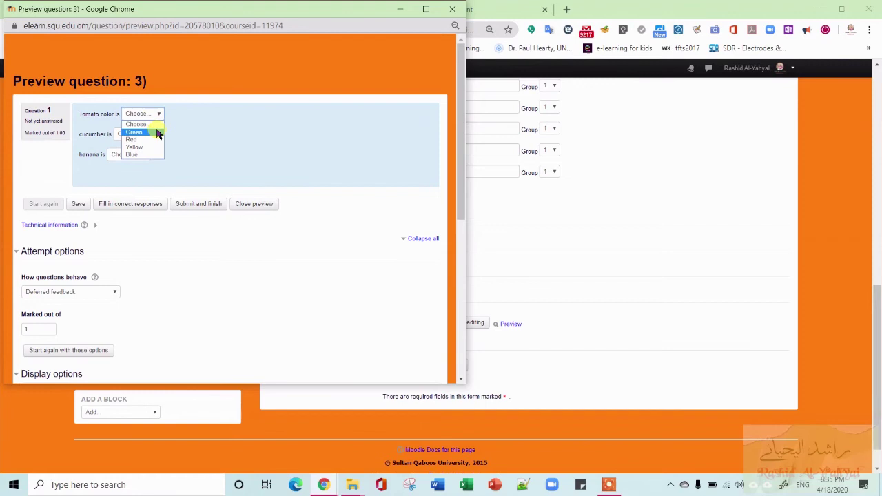
left_click(158, 133)
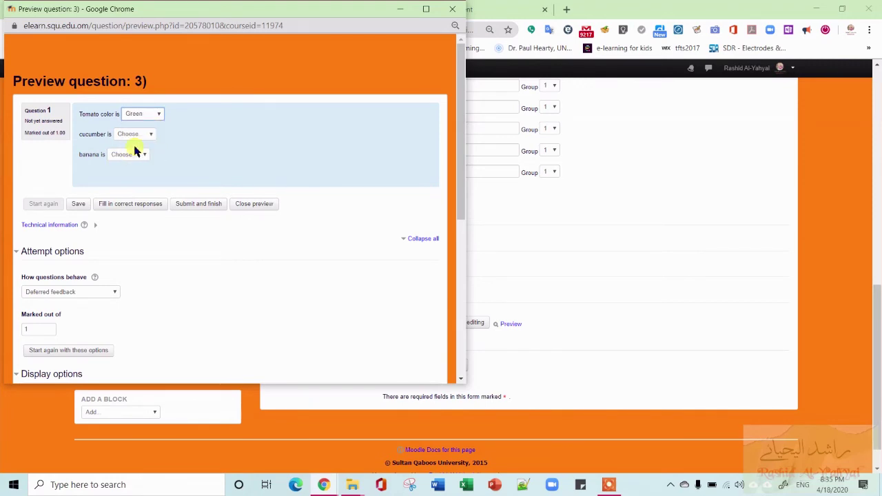
left_click(146, 135)
left_click(137, 159)
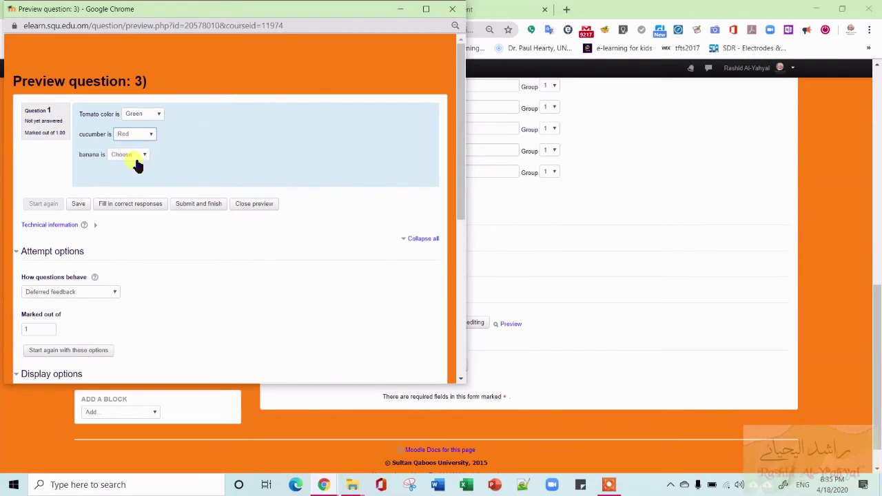
left_click(142, 160)
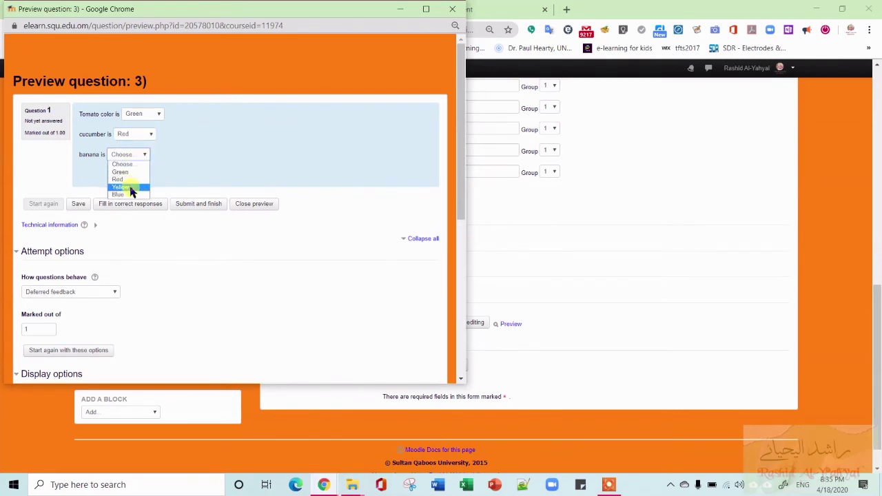
left_click(128, 187)
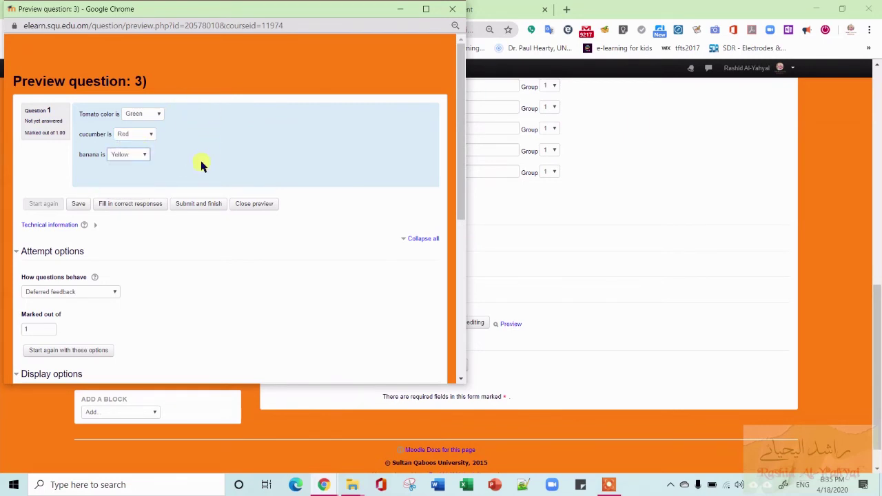
left_click(199, 205)
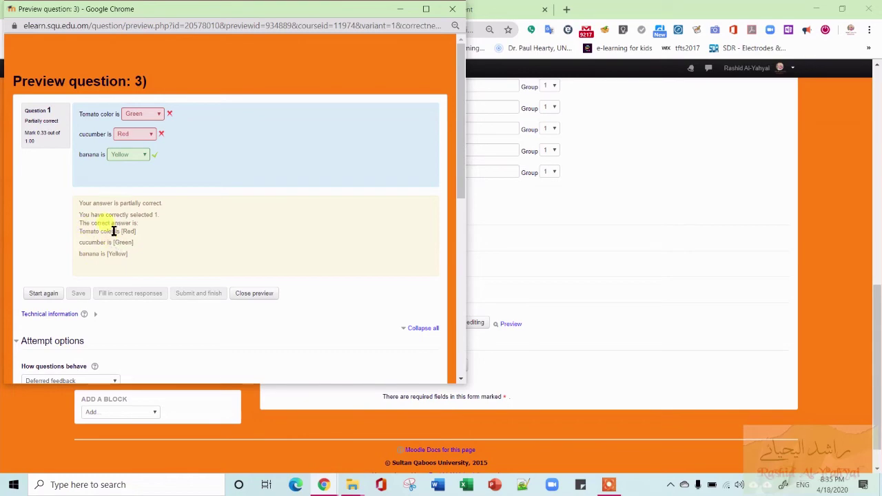
Step: Close the question preview and save the select missing words question to Quiz 1
left_click(452, 8)
scroll(528, 132, "down", 1)
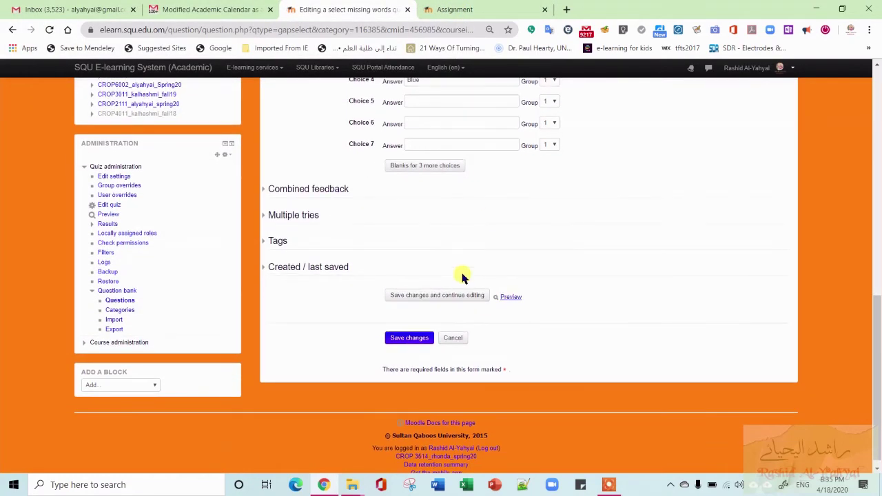
left_click(416, 341)
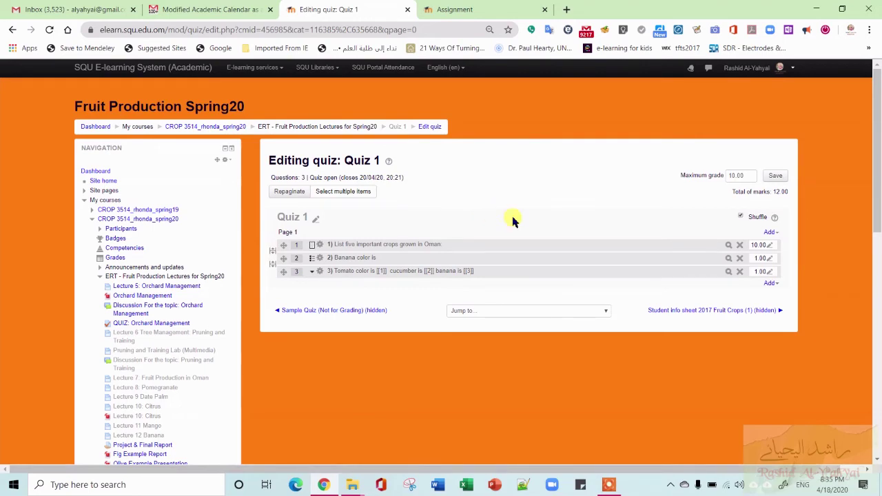
Step: Set the maximum grade of Quiz 1 to 12 and save it
scroll(512, 220, "down", 1)
scroll(512, 219, "up", 1)
left_click_drag(746, 175, 660, 189)
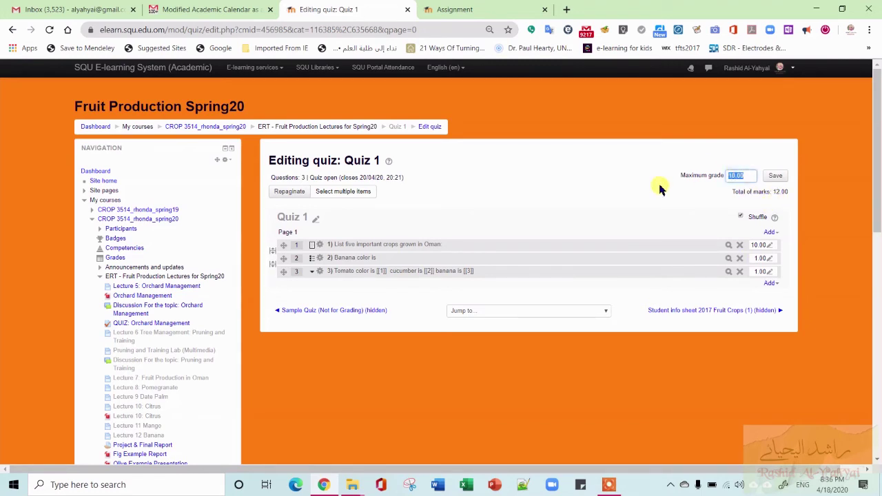
type("12")
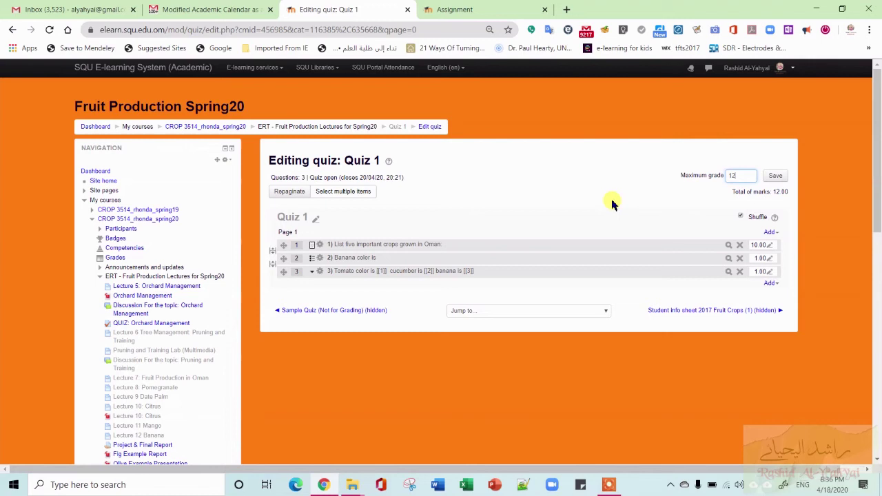
left_click(775, 177)
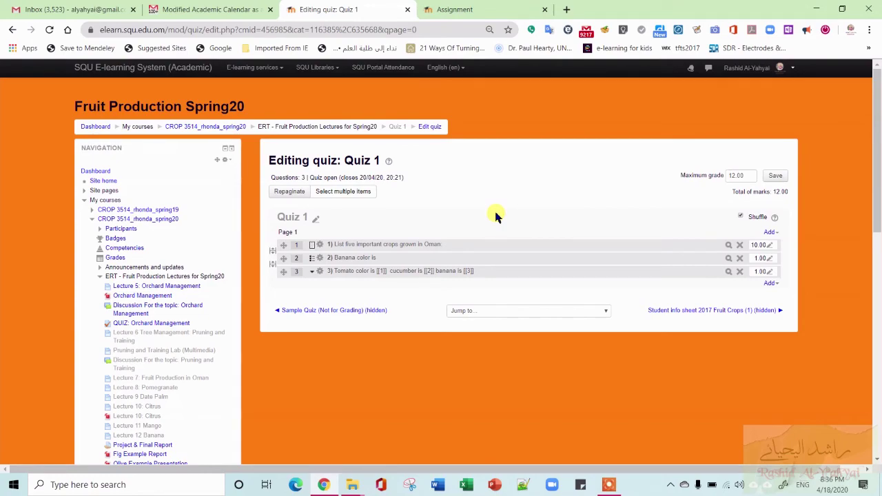
scroll(495, 216, "down", 3)
key("super+Tab")
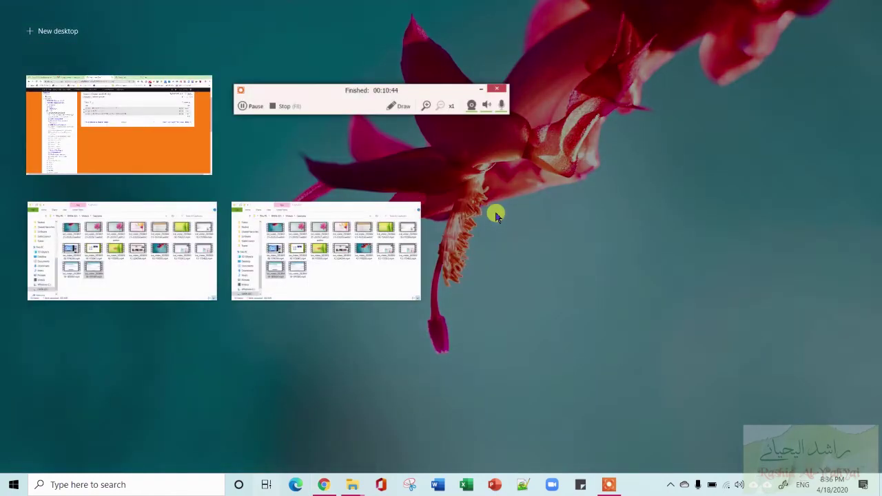
left_click(126, 138)
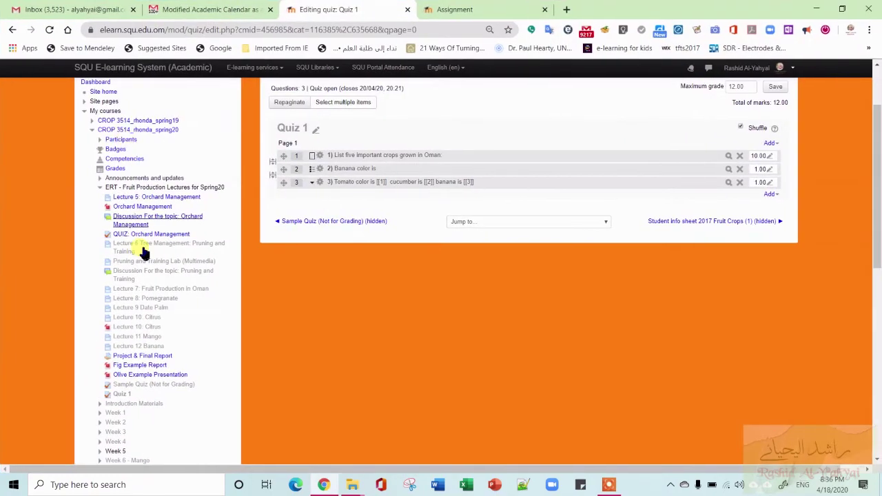
scroll(143, 252, "down", 5)
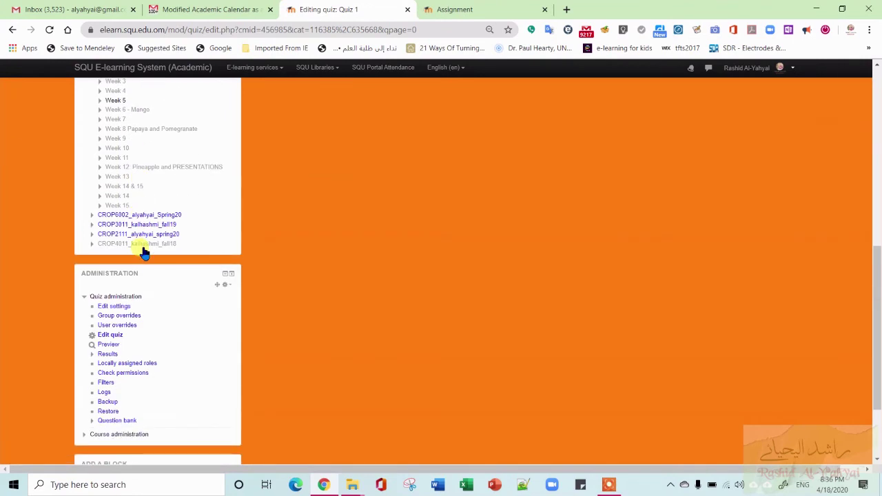
scroll(142, 252, "down", 2)
scroll(142, 252, "up", 10)
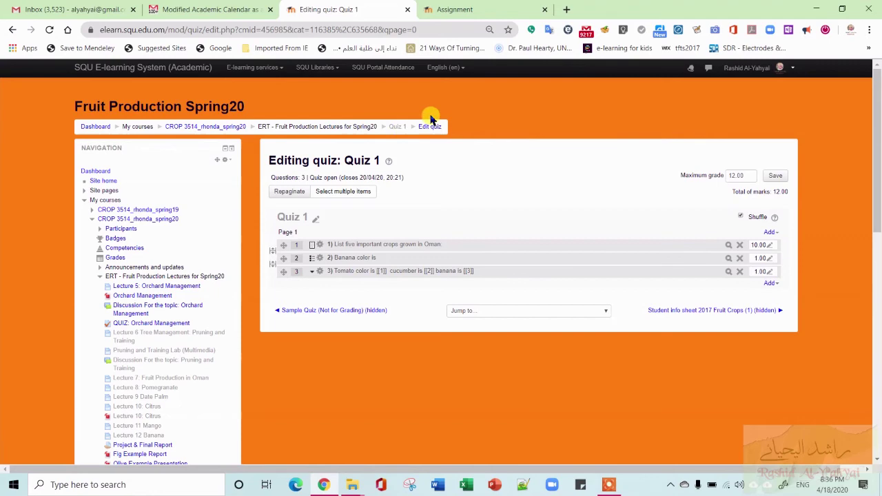
Step: Return to the Fruit Production Spring20 course page, open Quiz 1 and start a timed preview attempt
left_click(205, 129)
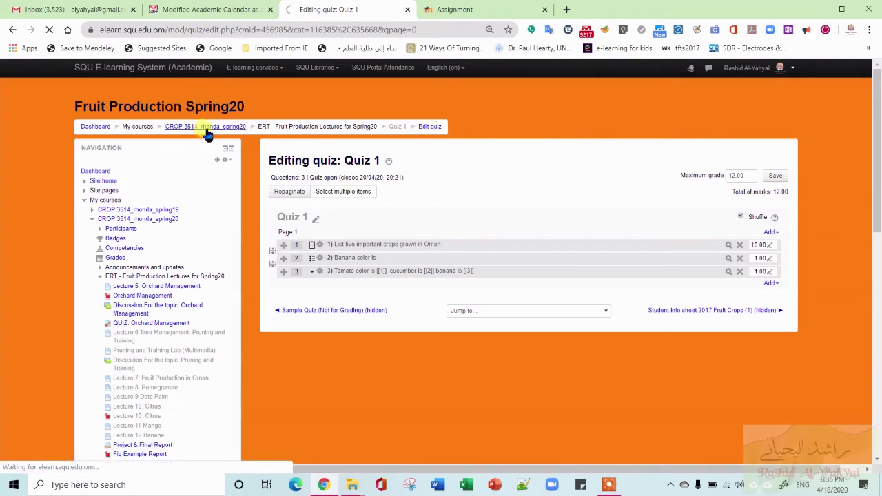
scroll(429, 228, "down", 10)
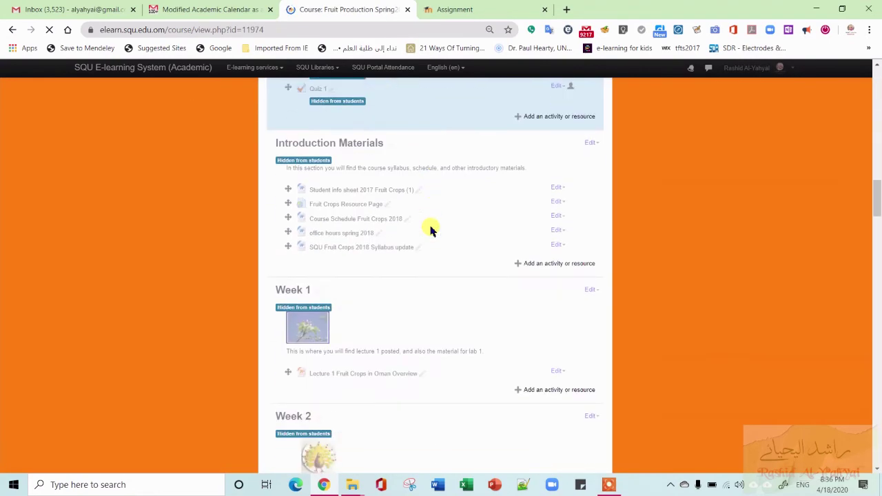
scroll(430, 228, "down", 5)
scroll(429, 228, "up", 10)
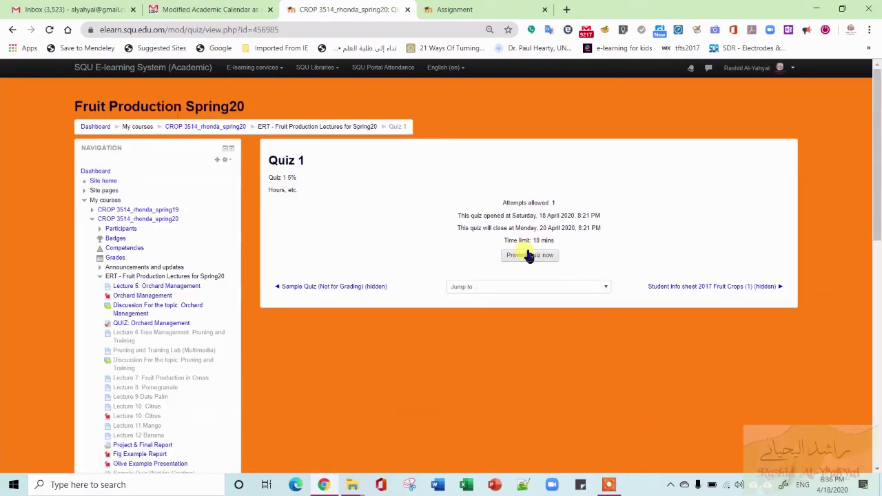
left_click(528, 255)
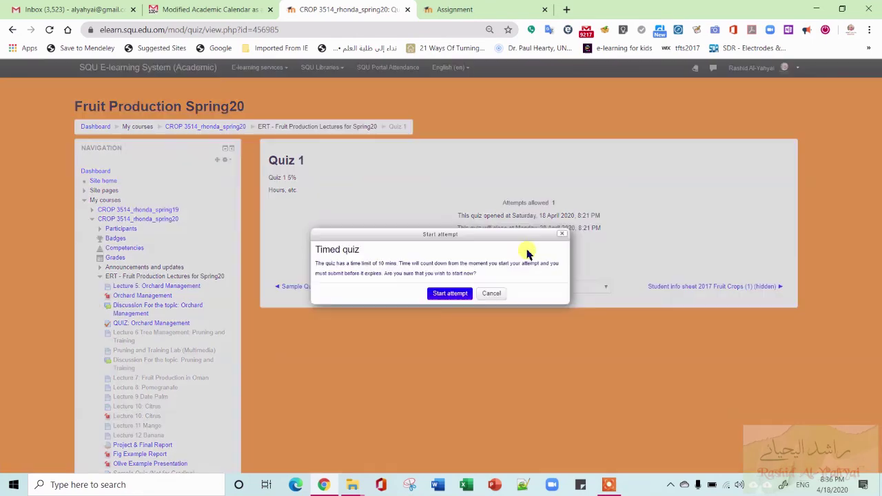
left_click(448, 298)
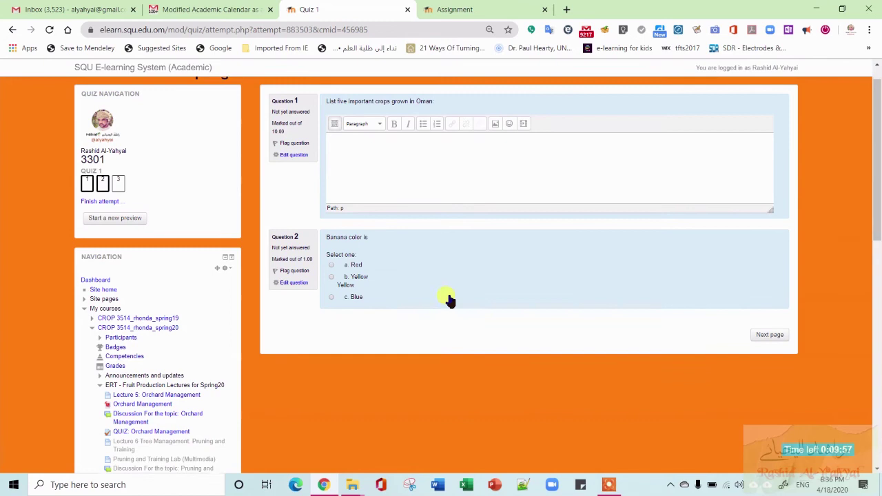
Step: Answer Yellow for the banana color question, leave the essay answer blank, and continue to the next page of the attempt
left_click(392, 190)
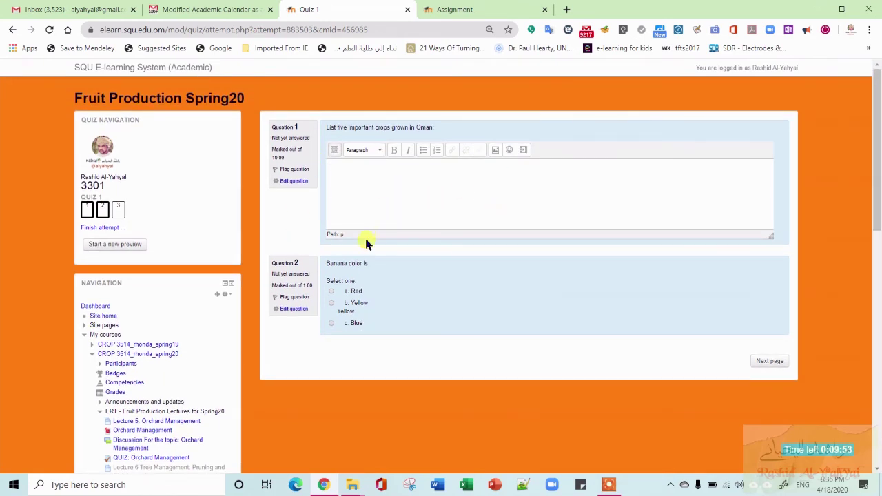
left_click(332, 303)
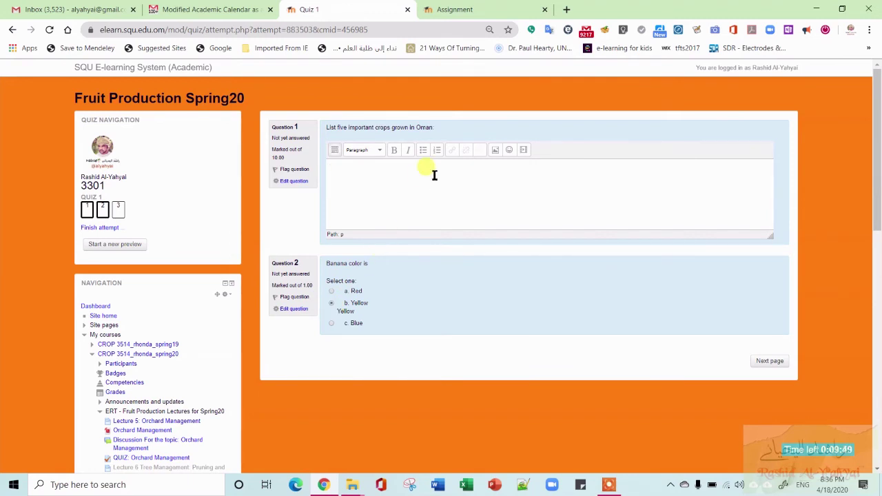
left_click(374, 188)
left_click(770, 361)
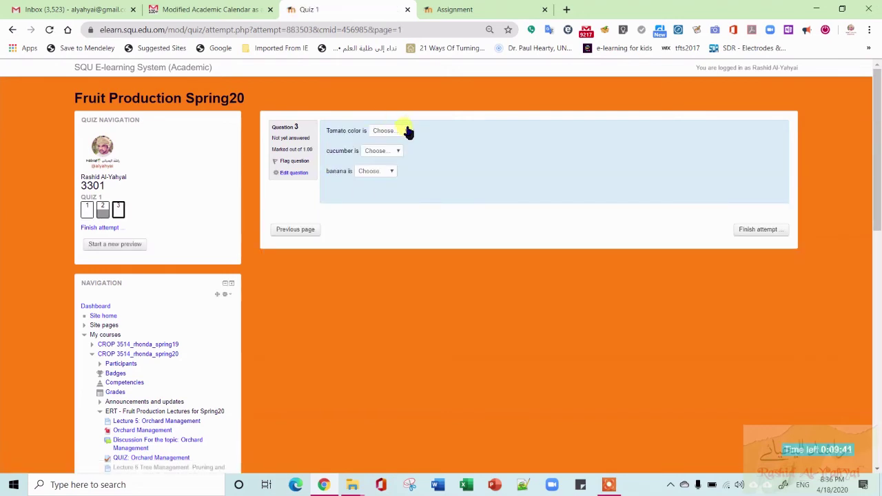
Step: Answer question 3 by choosing Red for tomato, Green for cucumber and Yellow for banana
left_click(406, 131)
left_click(388, 170)
left_click(397, 150)
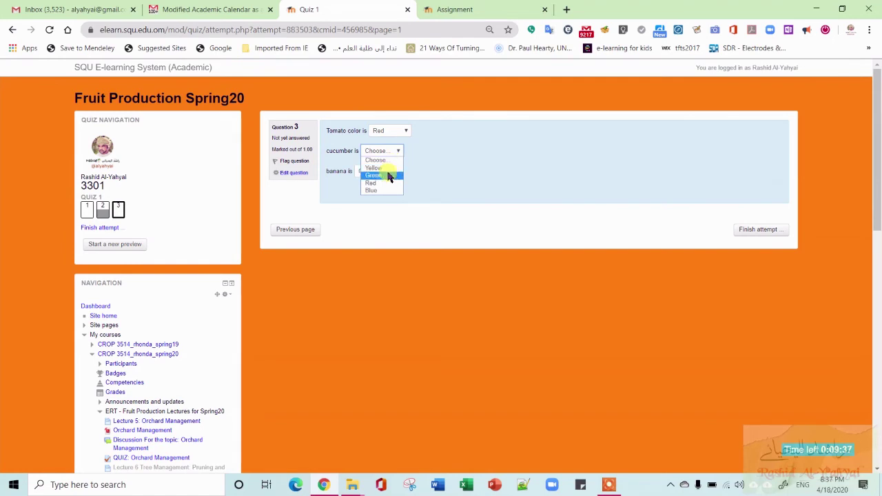
left_click(389, 176)
left_click(387, 174)
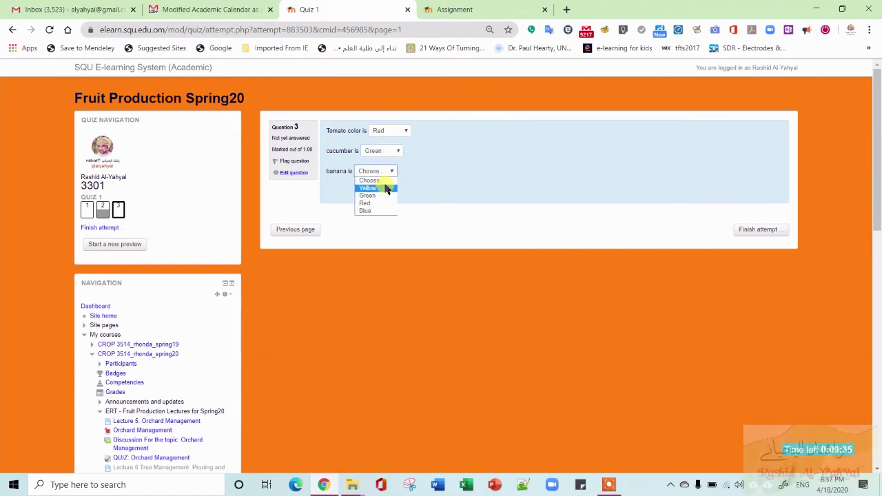
left_click(387, 188)
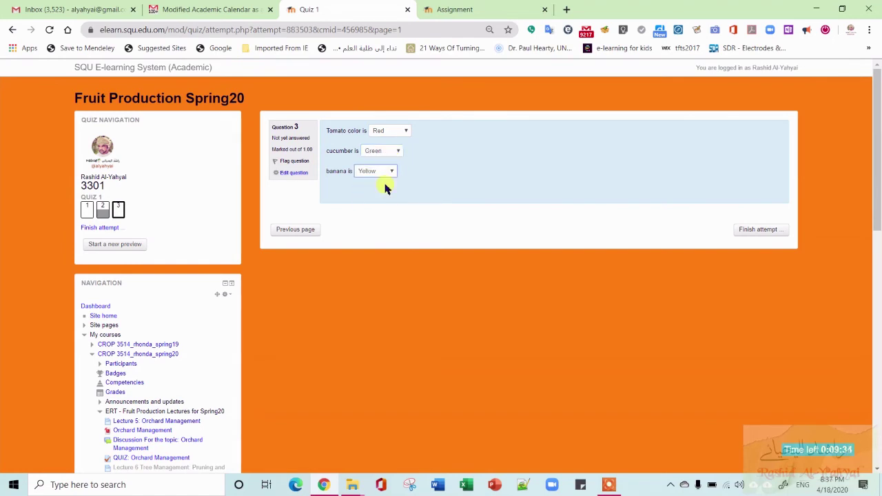
Step: Finish the preview attempt, revisiting the unanswered essay question from the attempt summary, and submit all answers
left_click(748, 234)
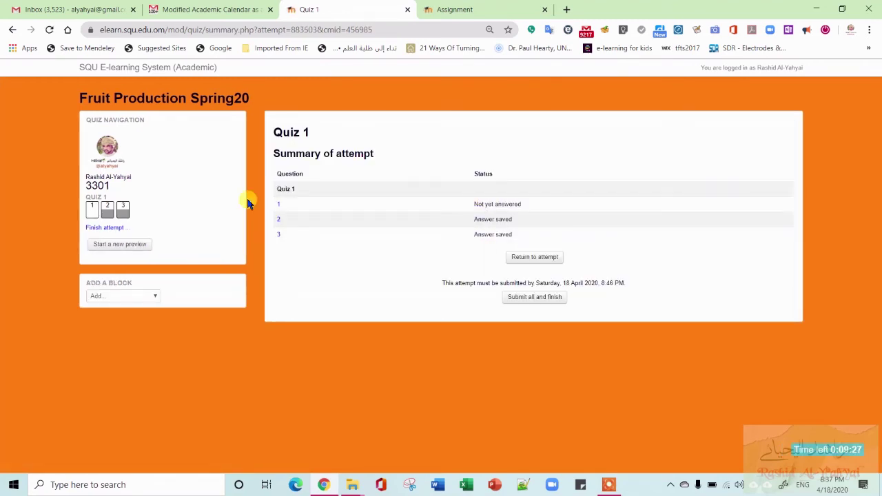
left_click(279, 205)
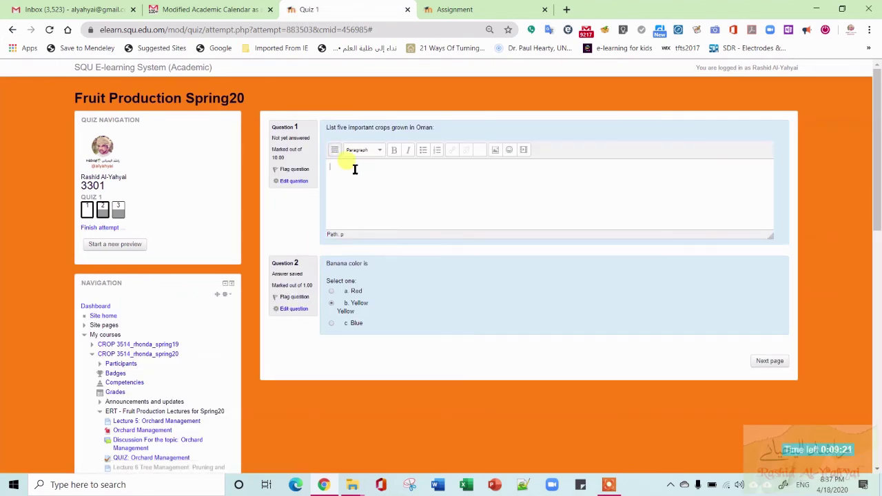
left_click(765, 365)
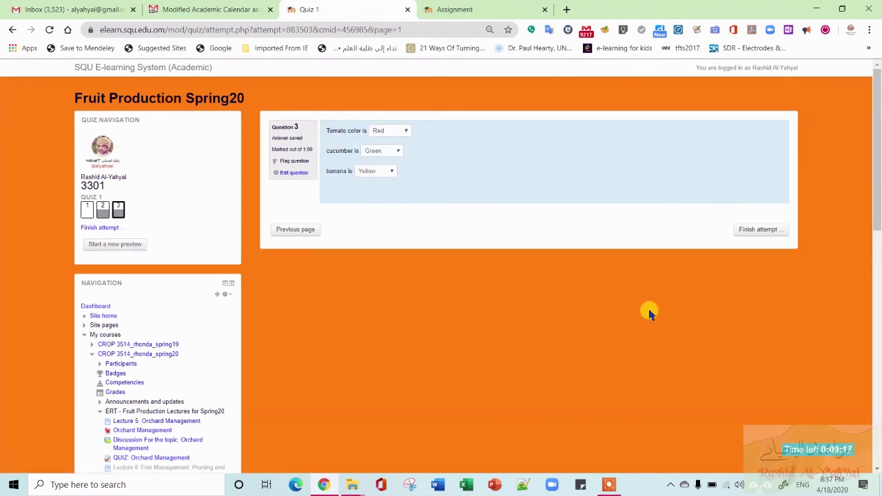
left_click(763, 229)
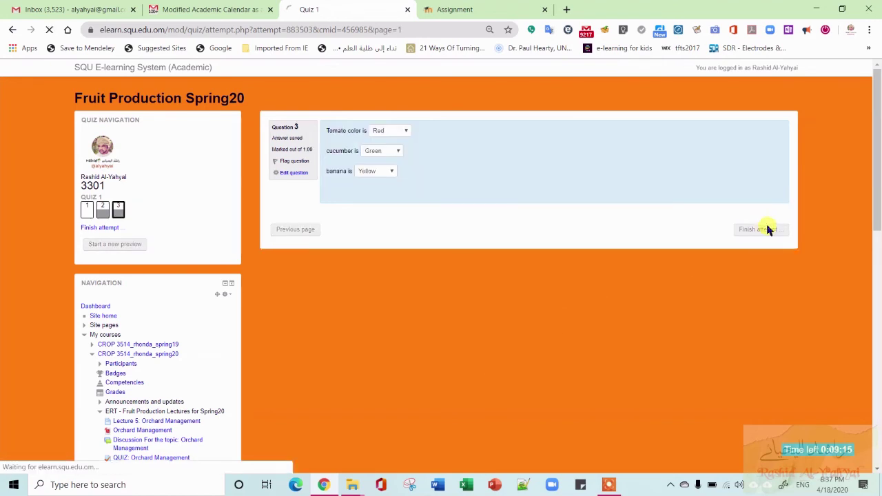
left_click(536, 300)
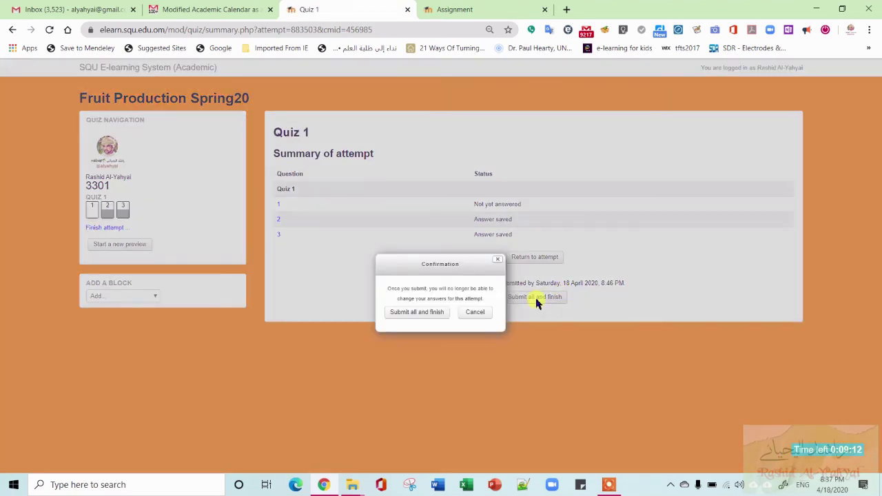
left_click(407, 314)
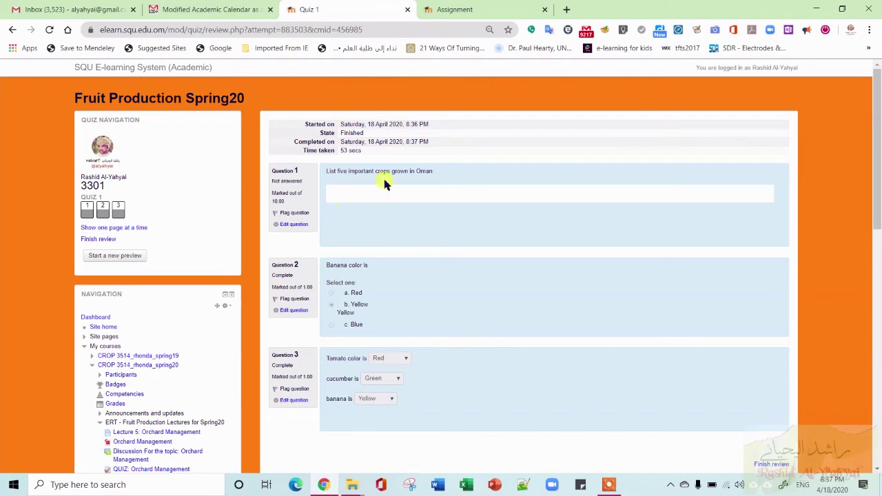
Step: Review the submitted attempt, checking how the three questions and their answers are presented
scroll(388, 310, "down", 2)
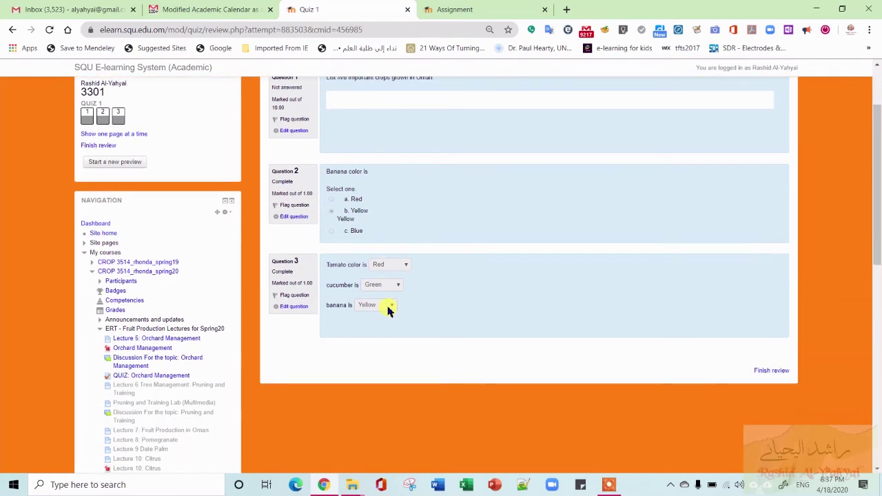
scroll(390, 310, "up", 1)
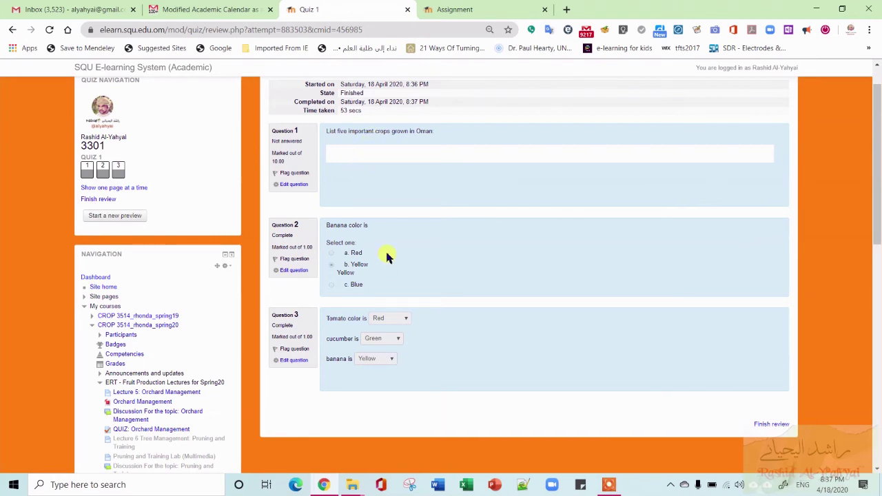
scroll(441, 269, "down", 2)
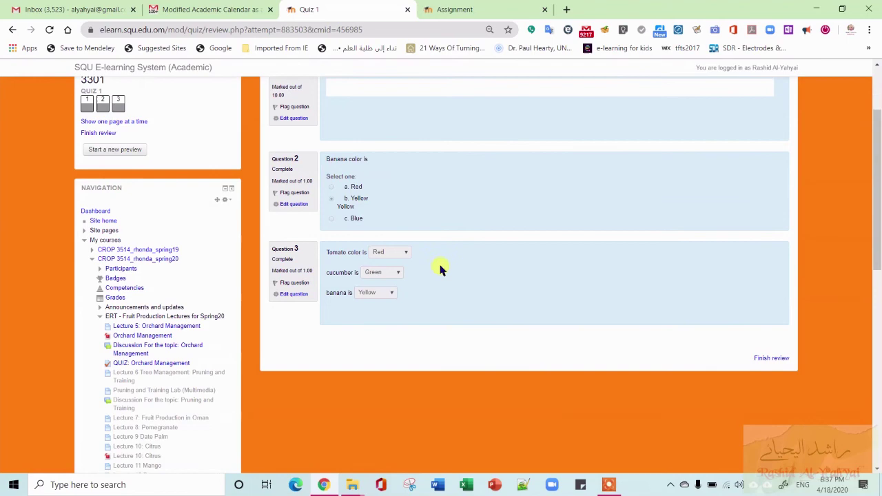
scroll(441, 269, "up", 3)
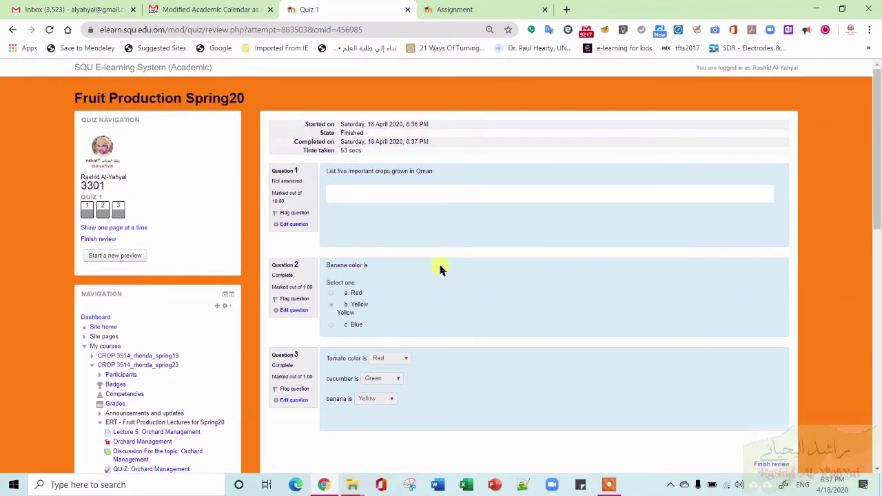
scroll(441, 268, "down", 12)
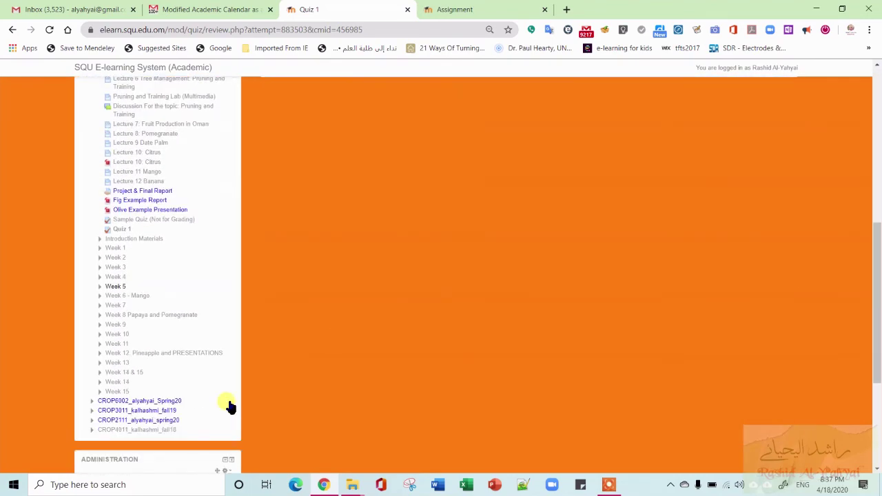
scroll(299, 346, "up", 7)
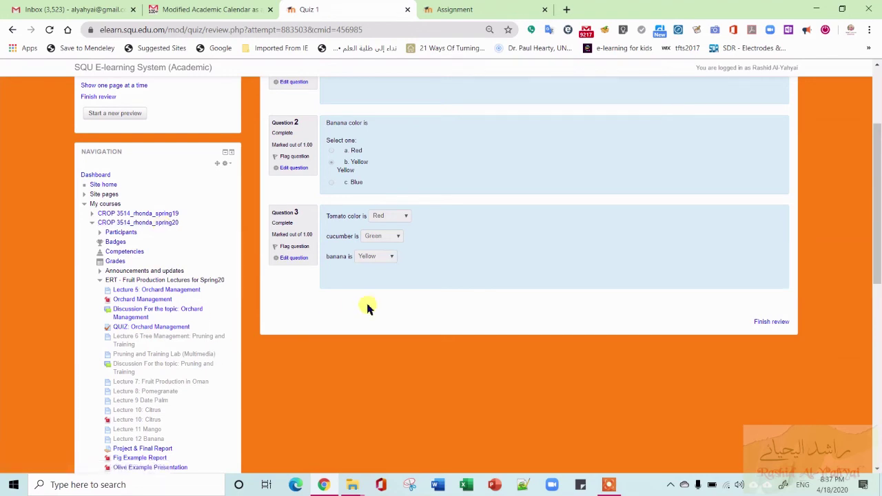
Step: Return to the Fruit Production Spring20 course page and locate Quiz 1 in the ERT - Fruit Production Lectures section
left_click(163, 198)
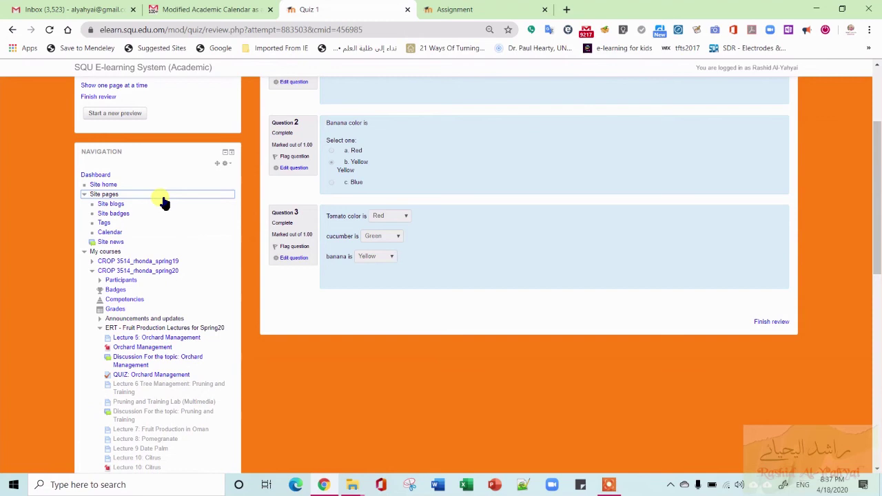
left_click(164, 200)
left_click(138, 223)
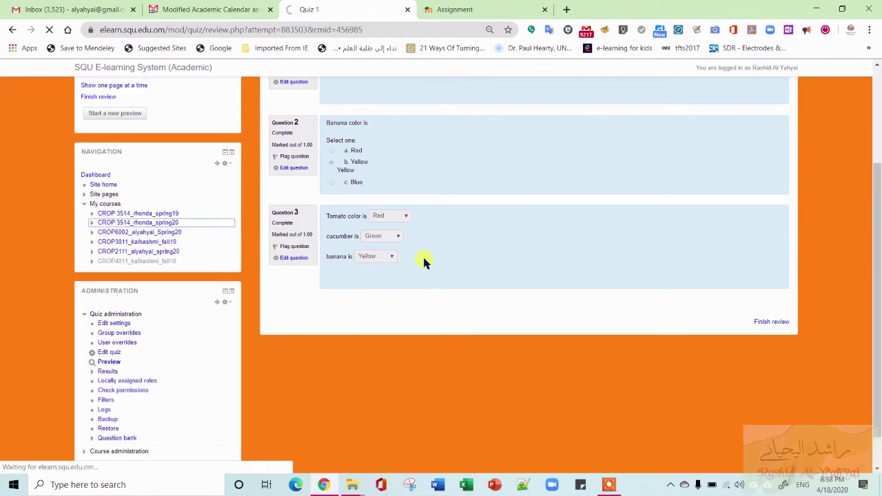
scroll(424, 262, "down", 5)
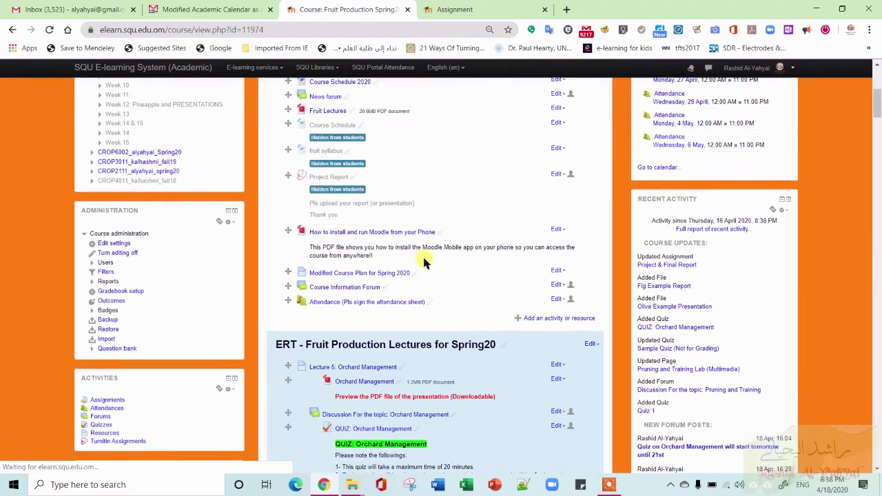
scroll(424, 262, "down", 8)
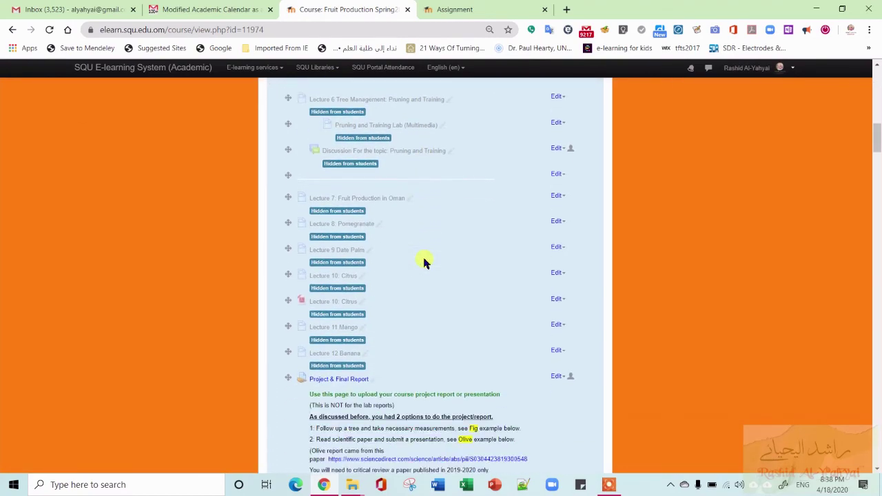
scroll(424, 262, "down", 3)
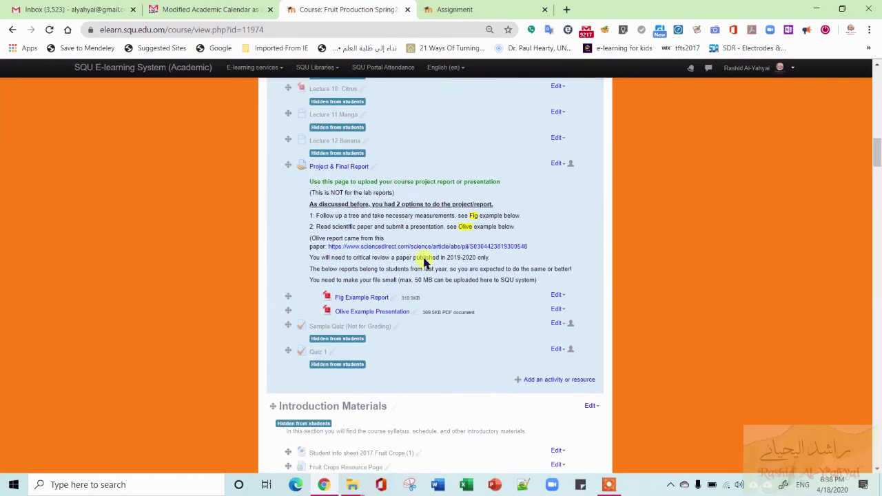
Step: Turn off editing for the course and open Quiz 1 from the ERT - Fruit Production Lectures section
scroll(592, 217, "up", 16)
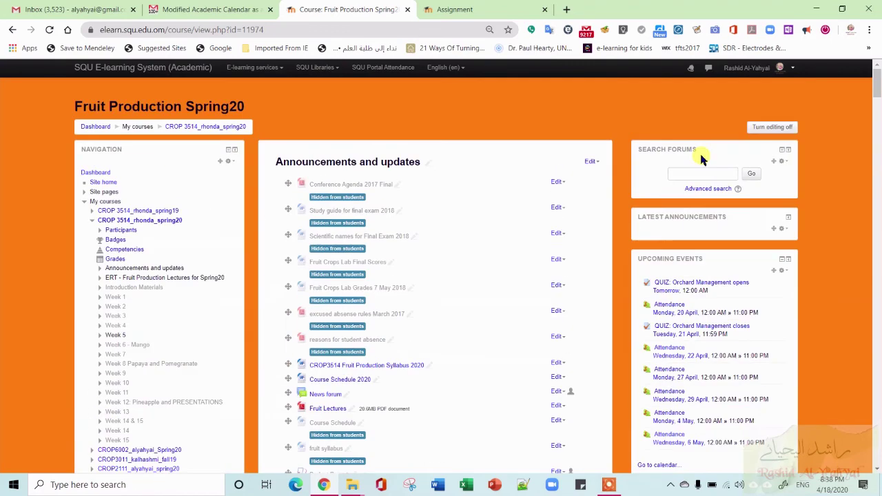
left_click(786, 127)
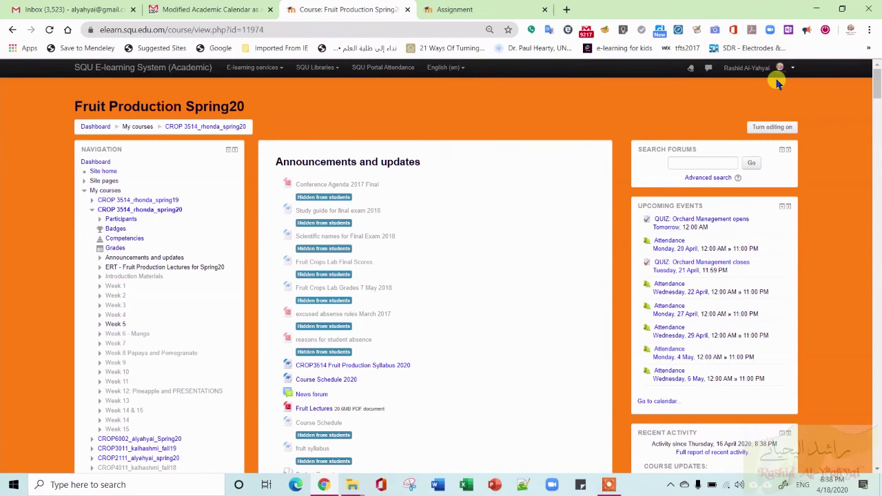
scroll(367, 179, "down", 15)
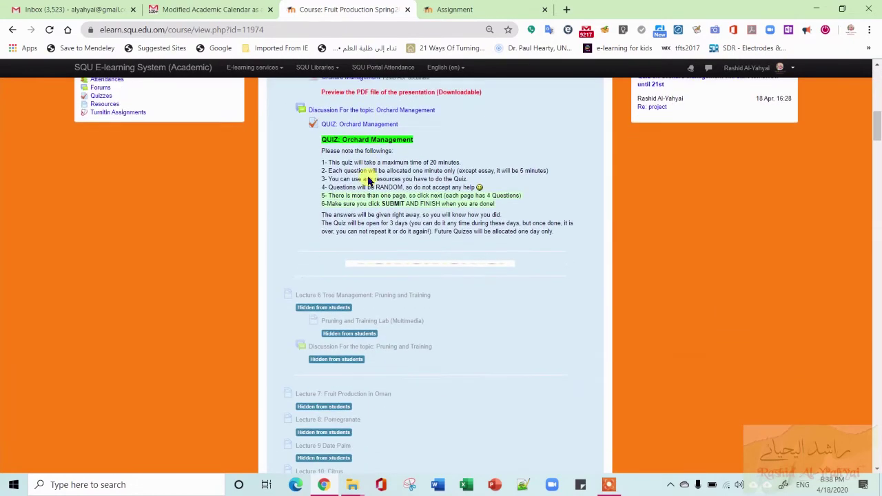
scroll(369, 181, "down", 2)
scroll(367, 180, "down", 2)
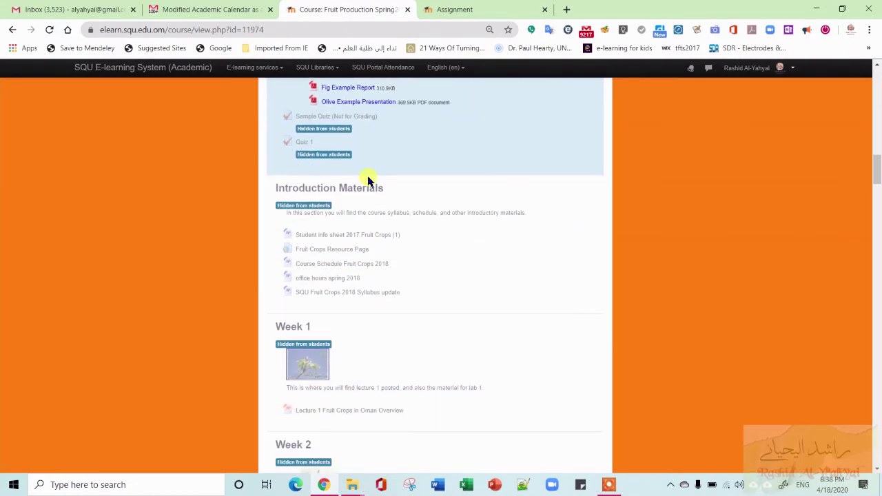
left_click(305, 144)
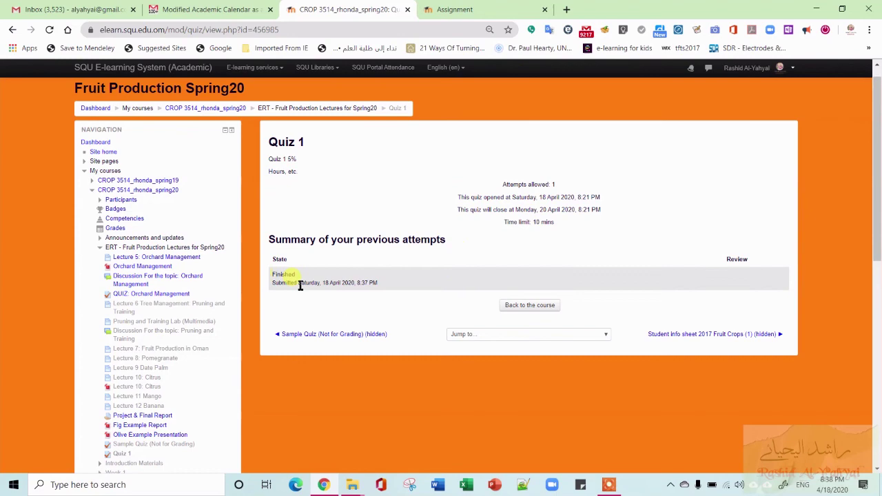
left_click_drag(300, 283, 301, 198)
left_click(300, 198)
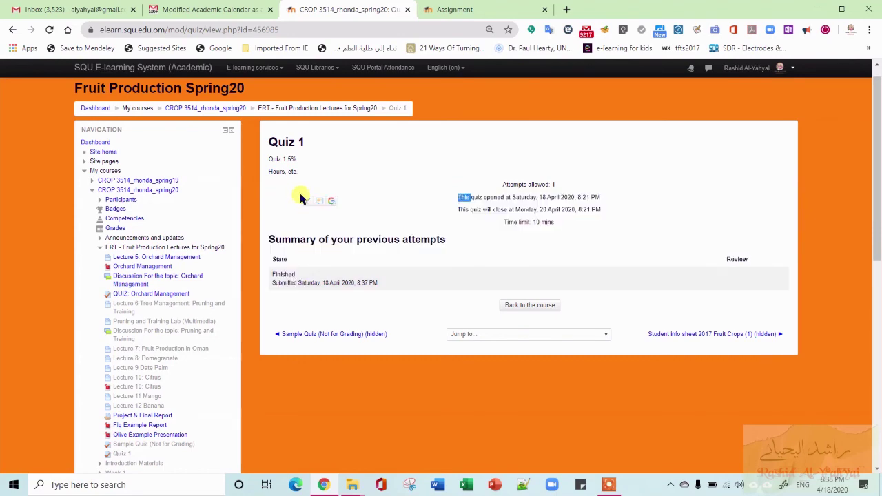
Step: Open the results of Quiz 1 from the quiz administration options
scroll(300, 197, "down", 4)
scroll(300, 197, "down", 2)
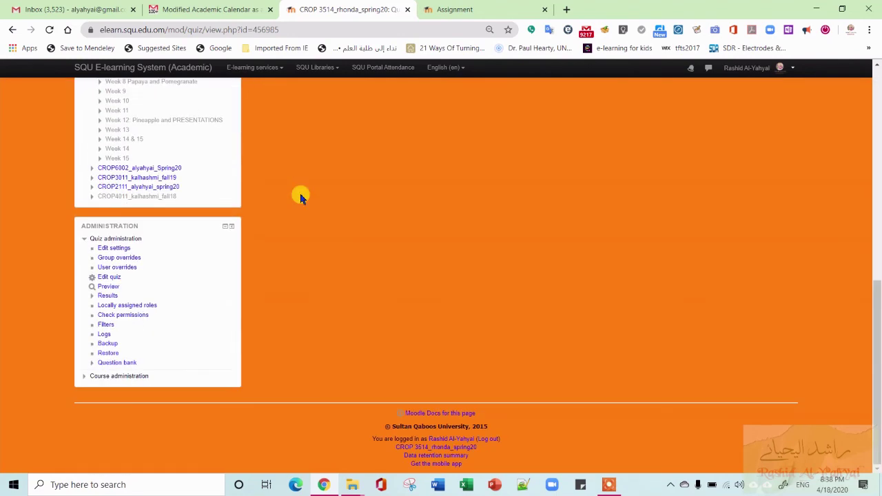
left_click(114, 296)
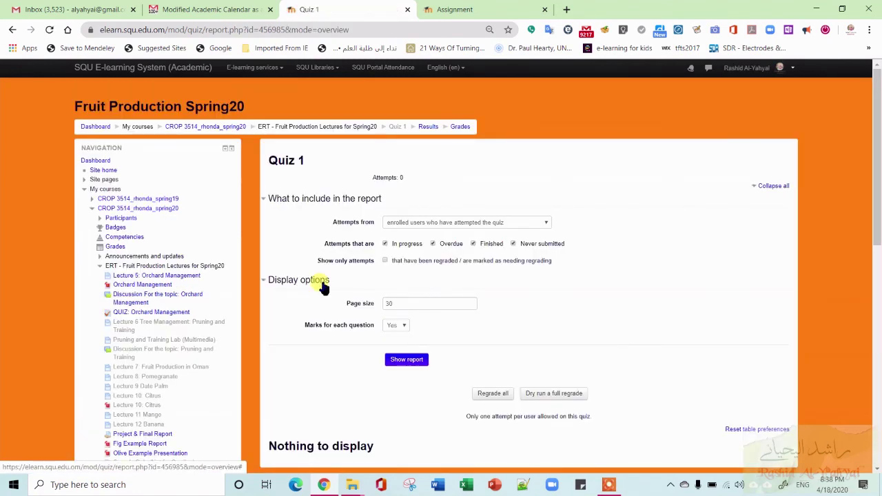
Step: Open the Responses report of Quiz 1 and show it for enrolled users who have attempted the quiz
scroll(321, 284, "down", 4)
scroll(321, 283, "up", 2)
scroll(321, 283, "down", 3)
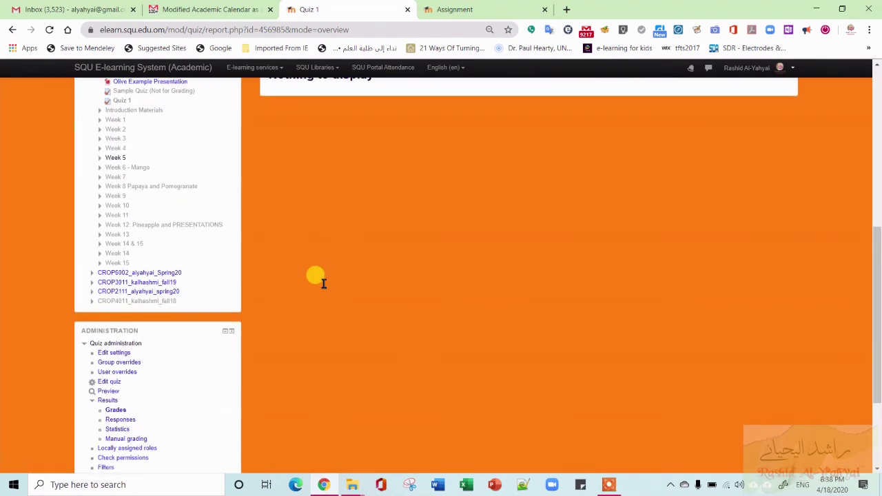
scroll(321, 282, "down", 3)
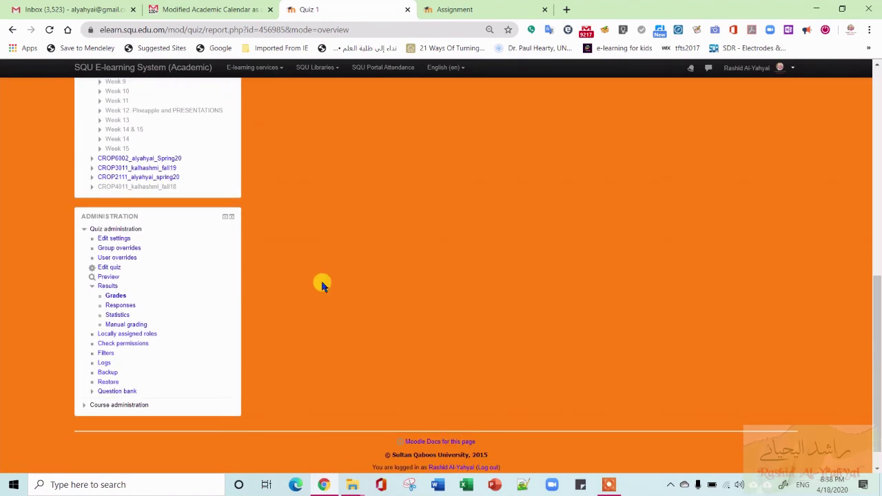
left_click(127, 306)
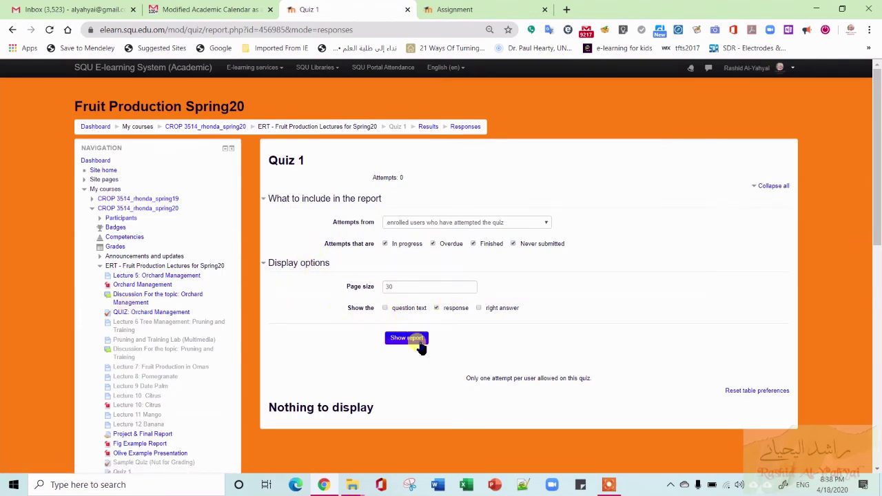
left_click(413, 339)
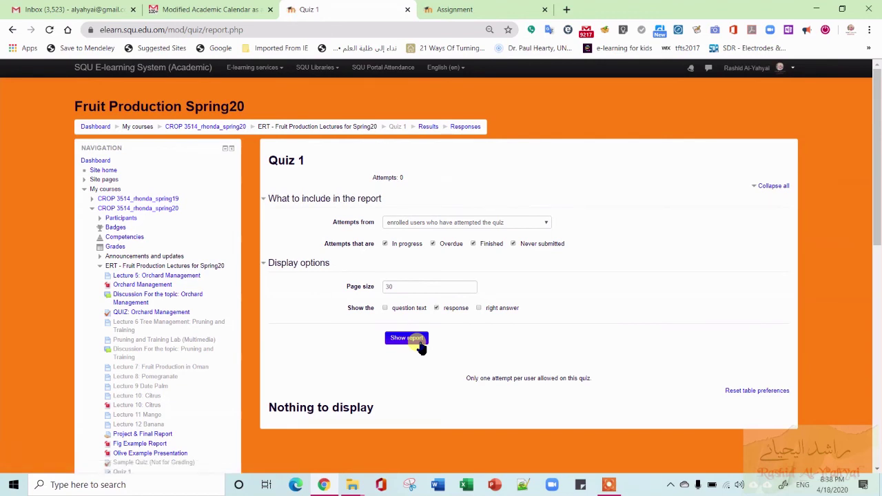
left_click(413, 341)
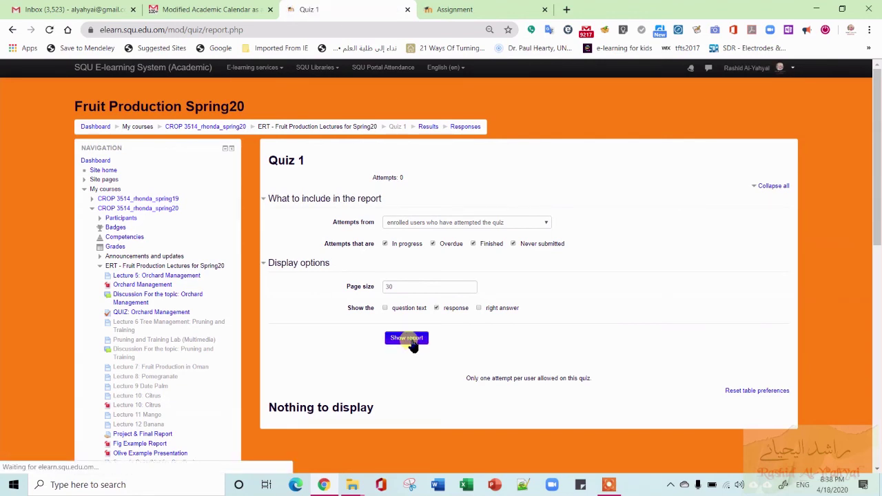
Step: Open the Statistics report of Quiz 1, show it for the highest graded attempt, and set the calculation basis to all attempts
scroll(209, 391, "down", 6)
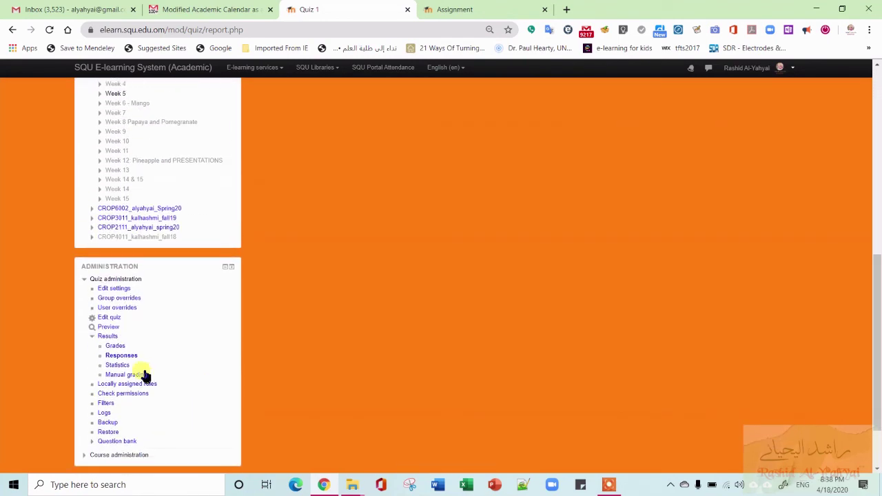
left_click(117, 366)
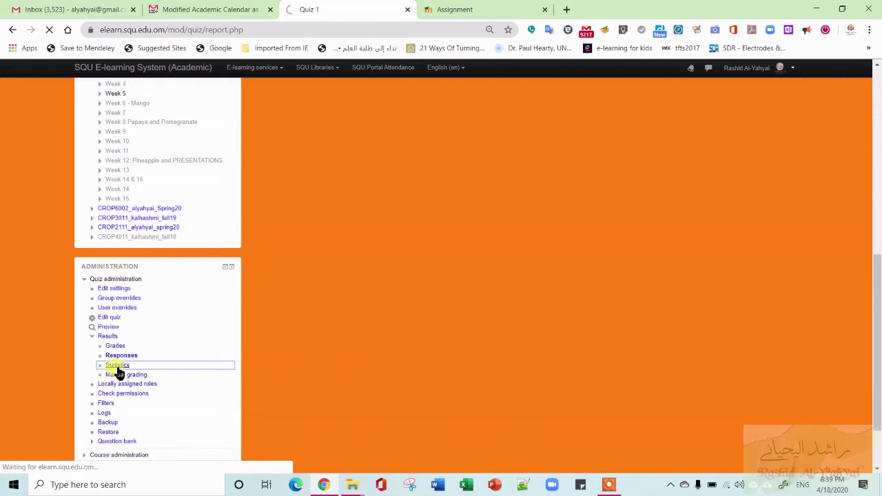
scroll(483, 372, "down", 1)
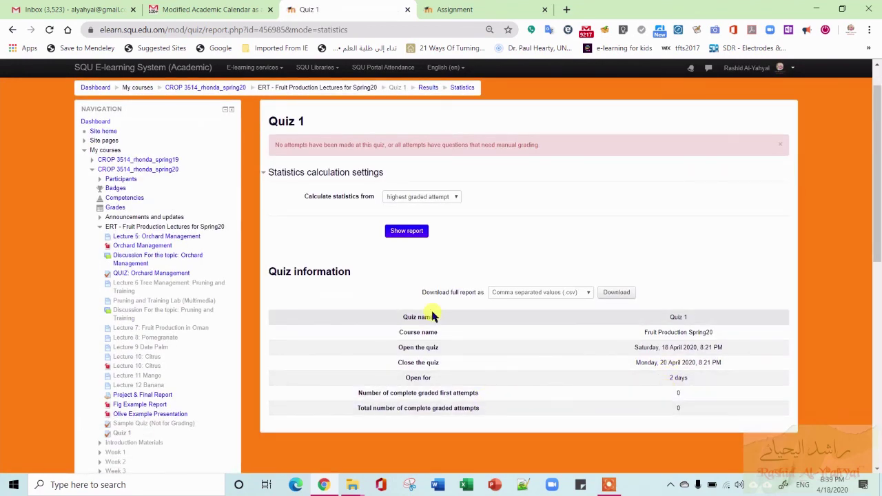
left_click(411, 231)
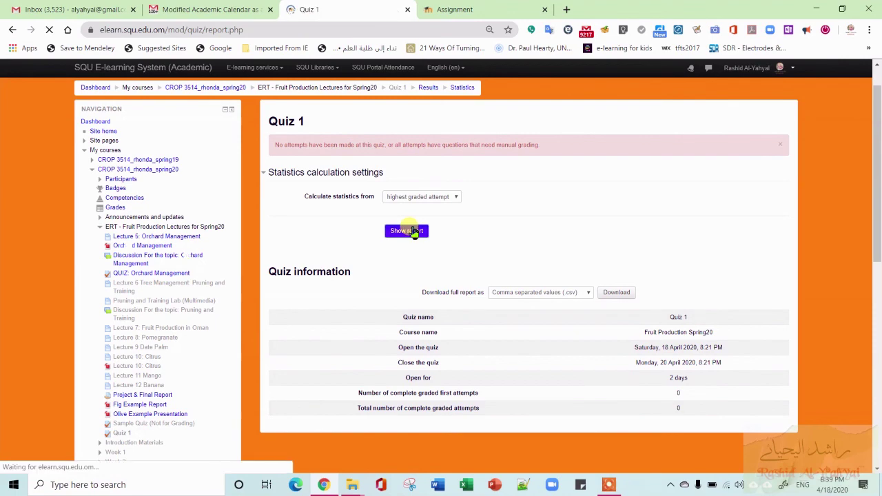
left_click(451, 237)
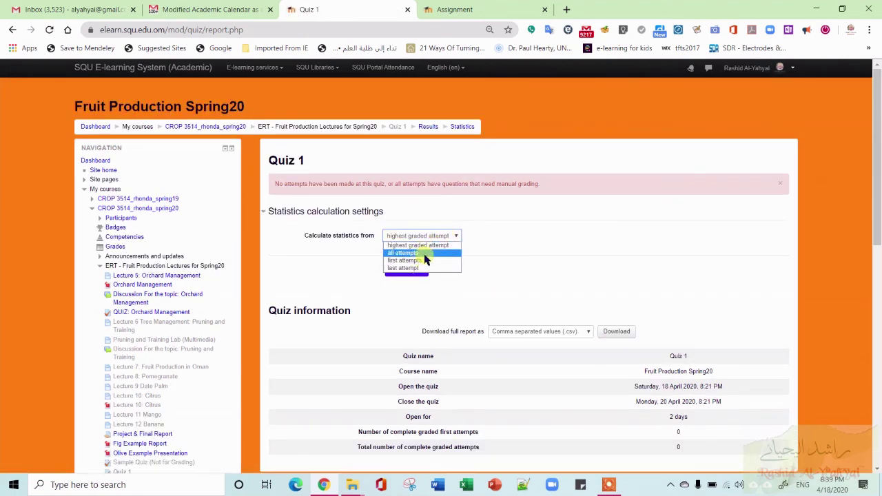
left_click(425, 253)
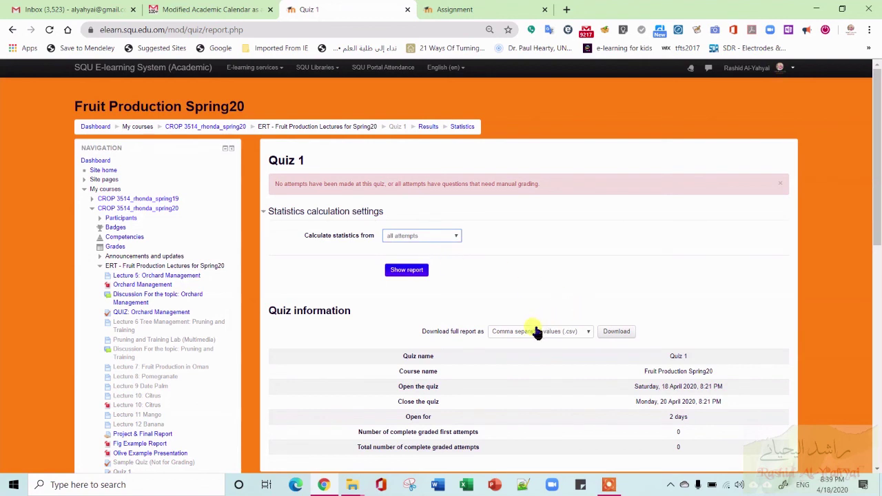
left_click(559, 332)
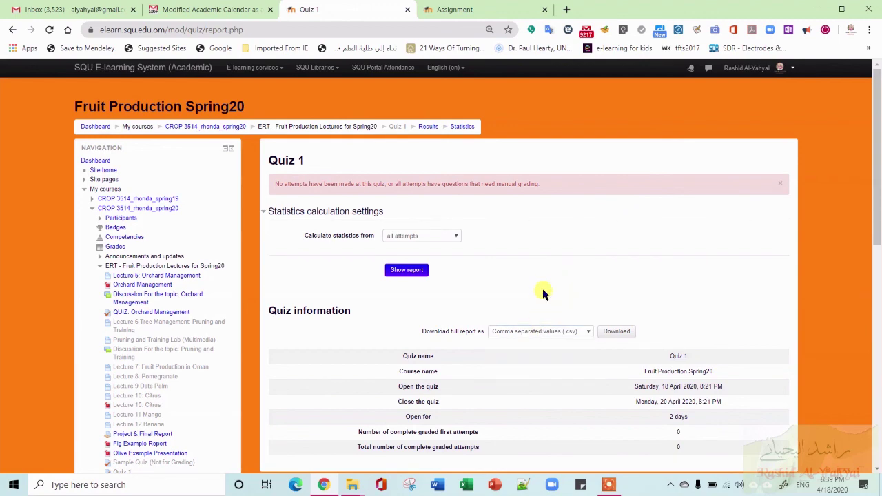
left_click(543, 294)
Step: Go back to the Grades report of Quiz 1, leaving the statistics page without saving
scroll(384, 350, "down", 3)
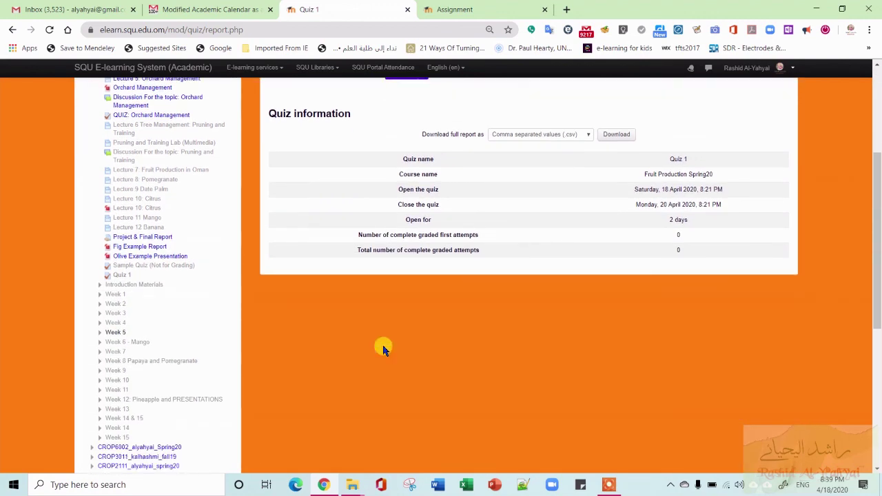
scroll(122, 369, "down", 1)
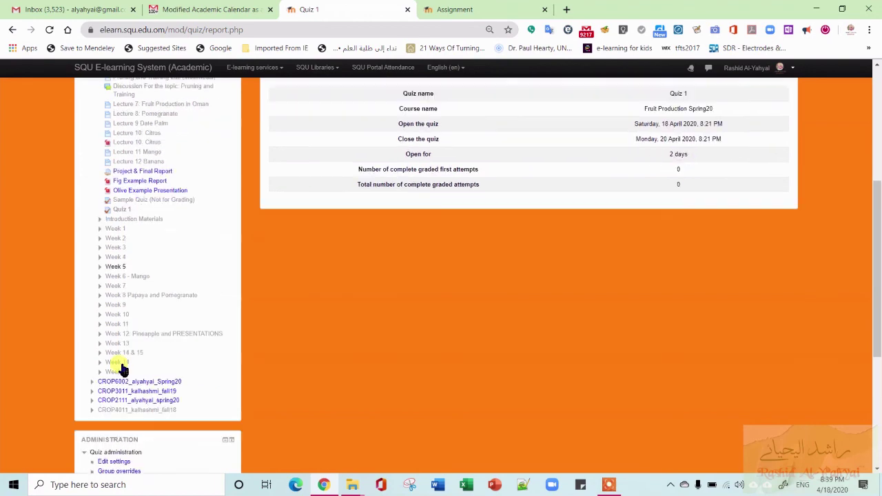
scroll(122, 369, "down", 4)
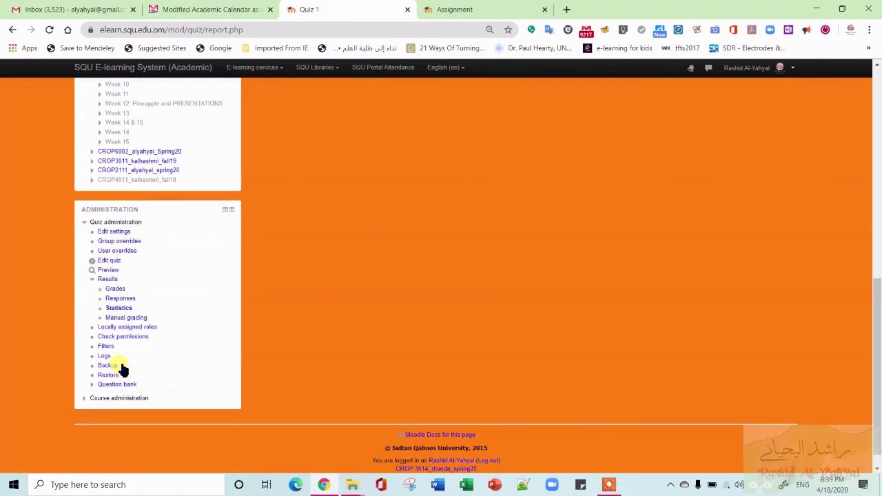
left_click(117, 290)
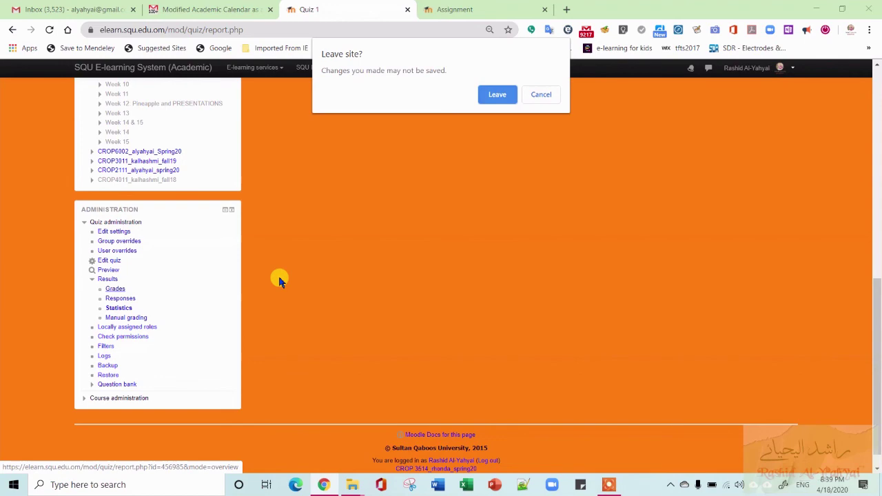
left_click(496, 95)
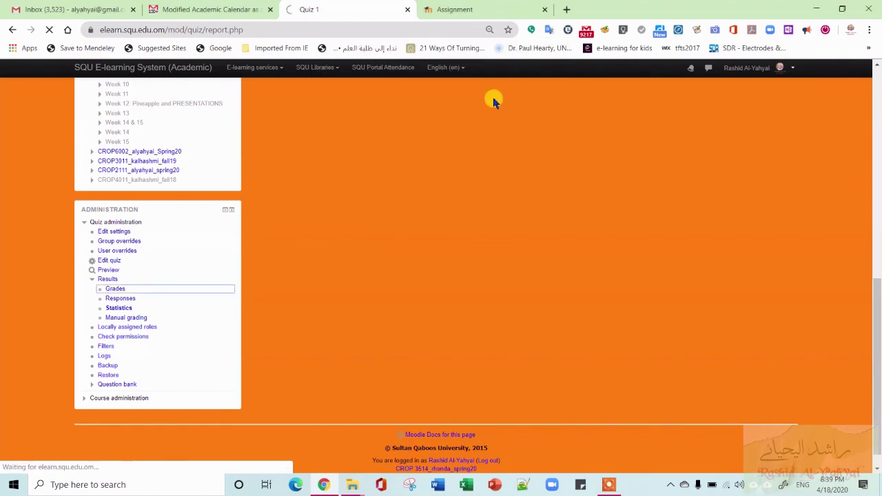
Step: Dry run a full regrade of Quiz 1, continue to the Grades report and look it over
scroll(418, 296, "down", 3)
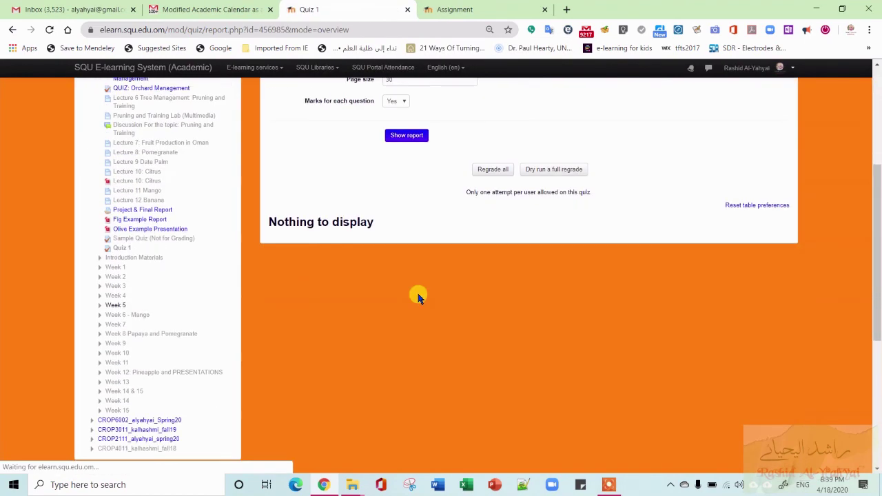
scroll(418, 296, "up", 1)
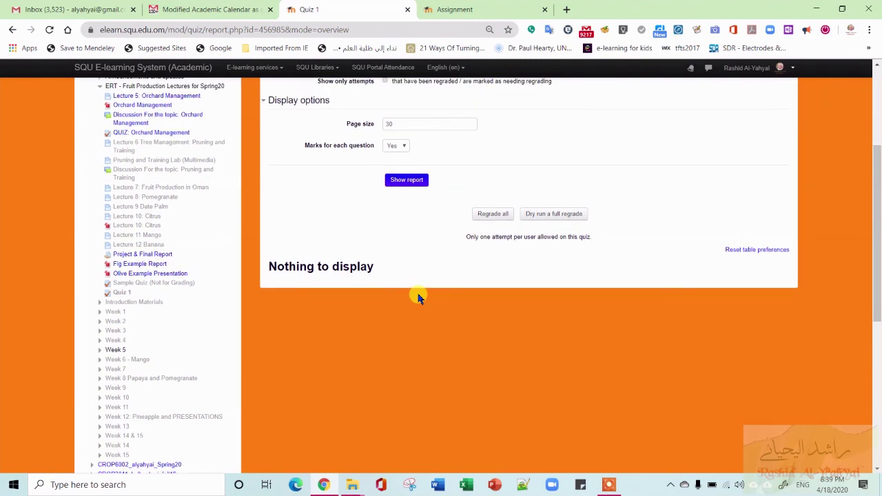
scroll(476, 285, "up", 1)
left_click(555, 263)
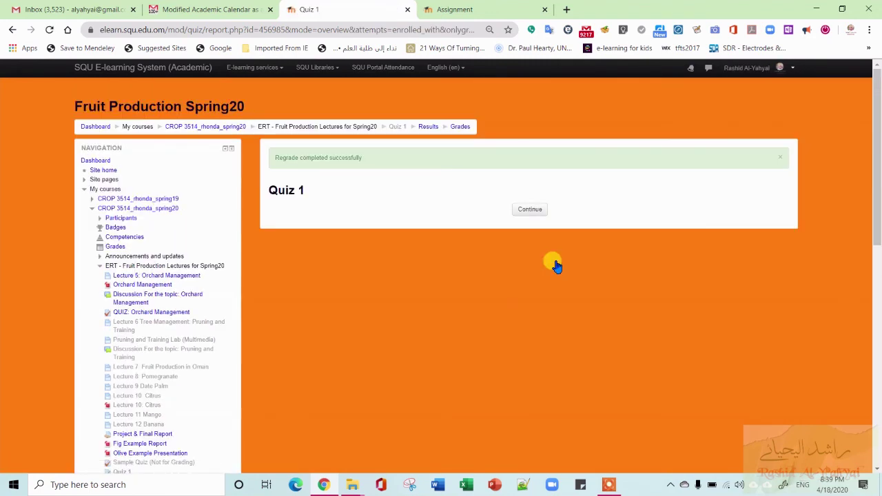
left_click(540, 216)
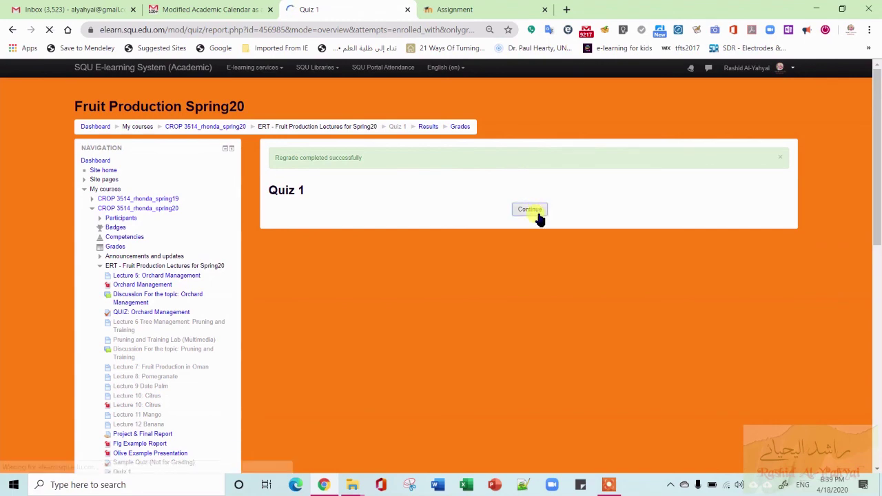
scroll(556, 331, "down", 3)
scroll(557, 331, "up", 3)
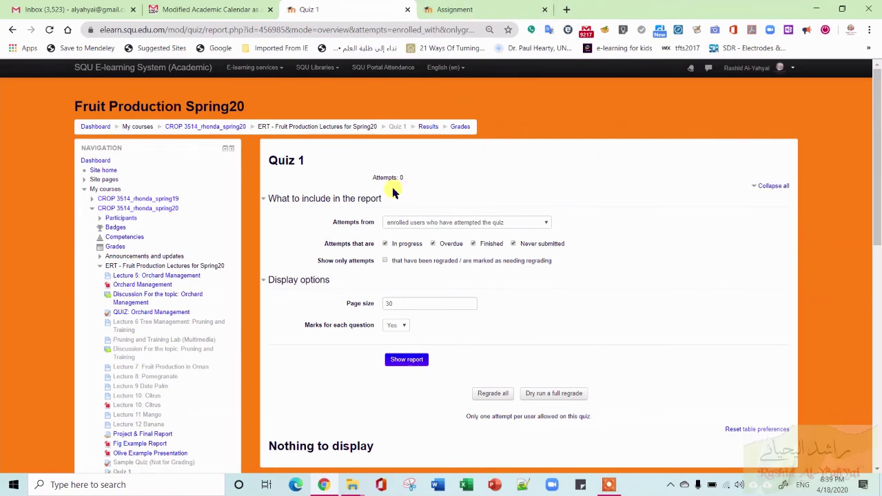
scroll(295, 221, "down", 3)
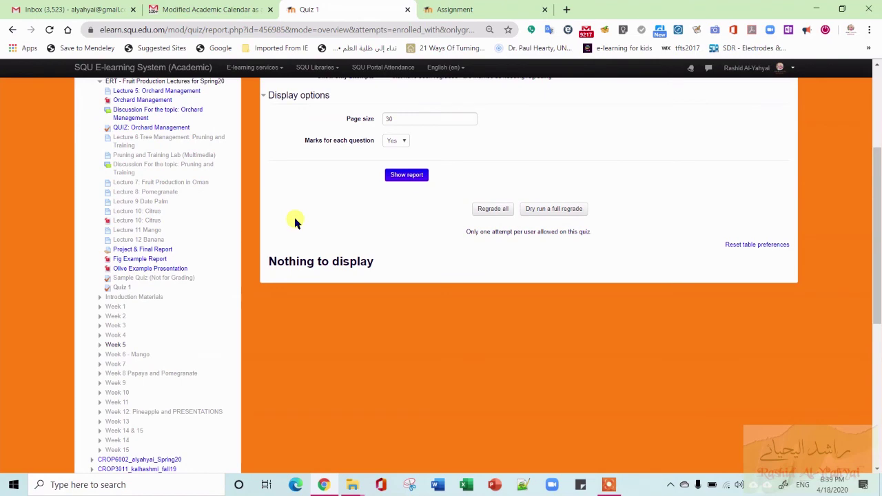
scroll(295, 222, "down", 2)
scroll(295, 221, "up", 5)
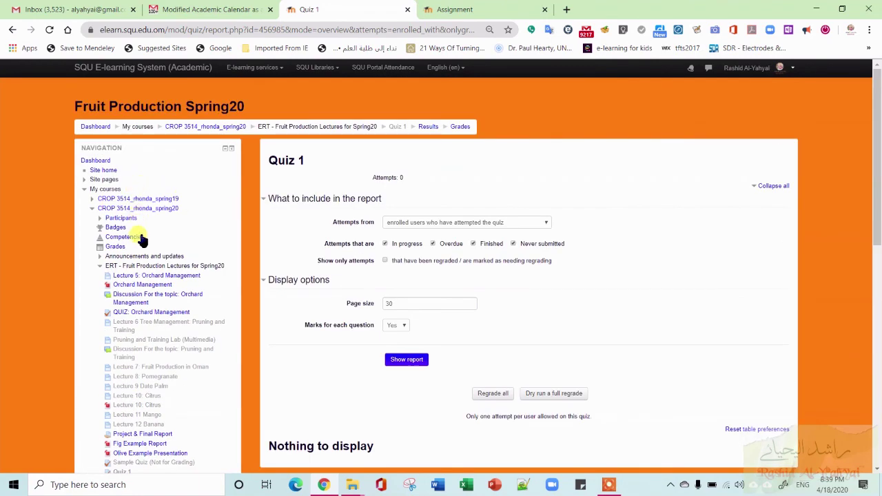
Step: Return to the Fruit Production Spring20 course page and reopen Quiz 1 to view its attempt summary
left_click(207, 131)
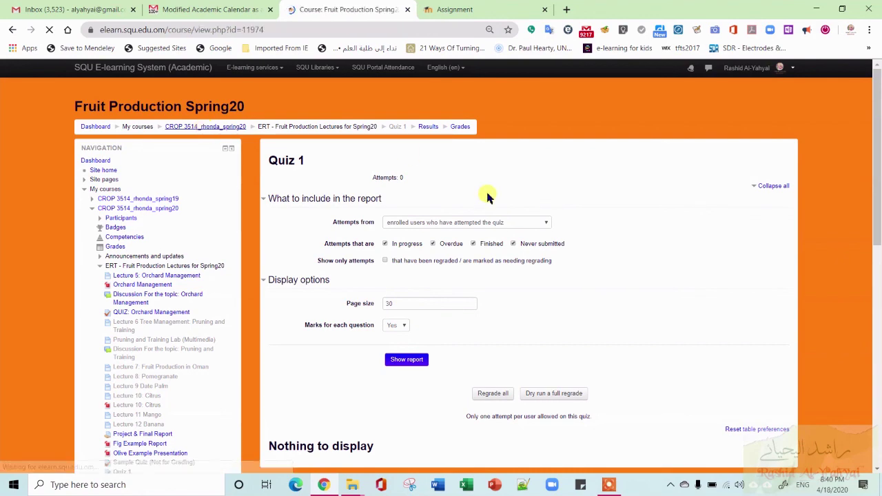
scroll(486, 197, "down", 10)
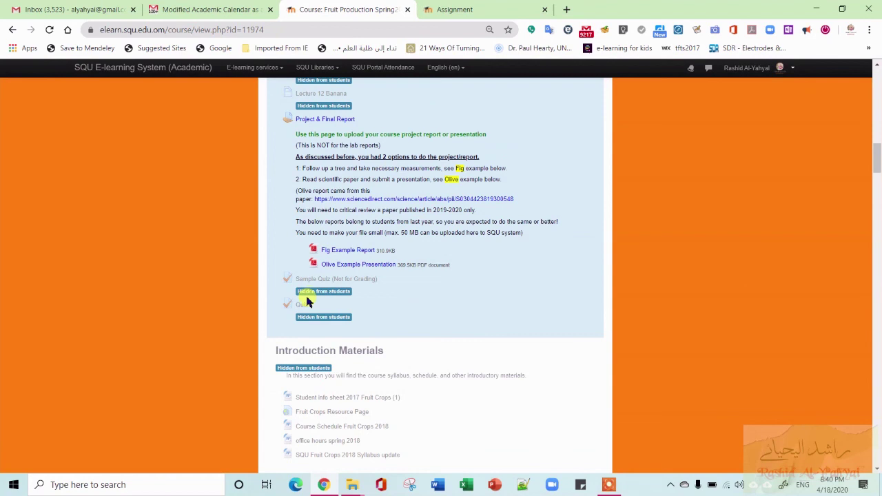
left_click(307, 301)
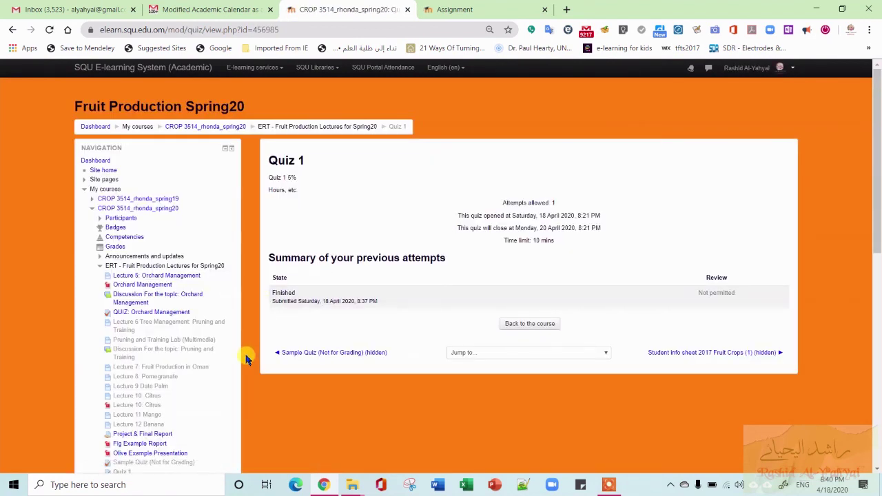
left_click(610, 487)
left_click(617, 471)
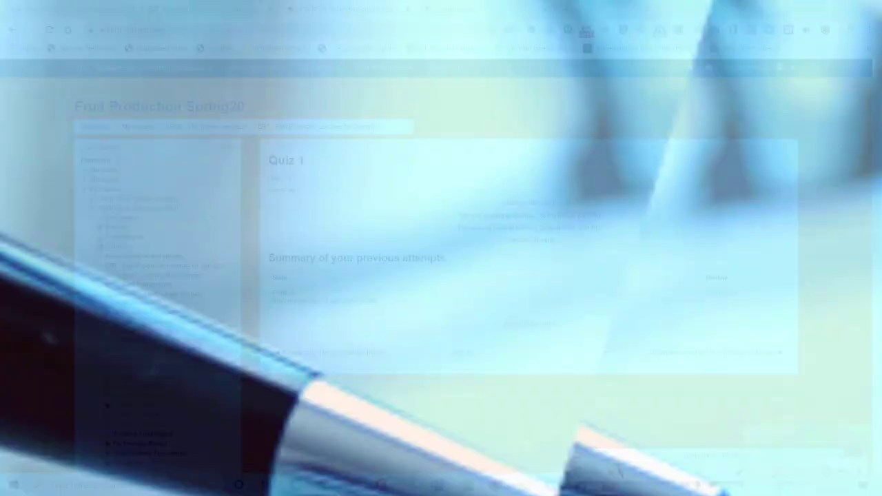